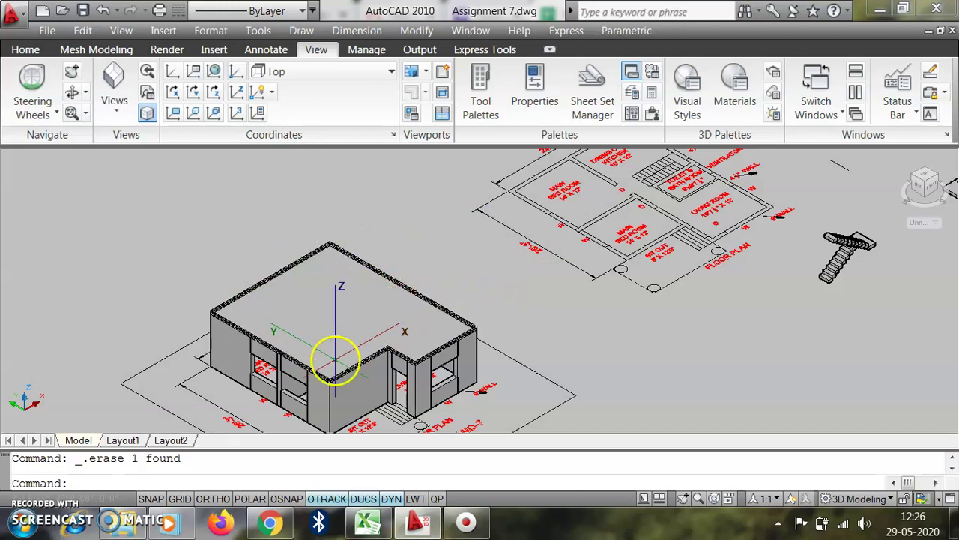
- Turn on object snap and trace the staircase outline in the unextruded floor plan beside the house model with a polyline
scroll(375, 343, "down", 4)
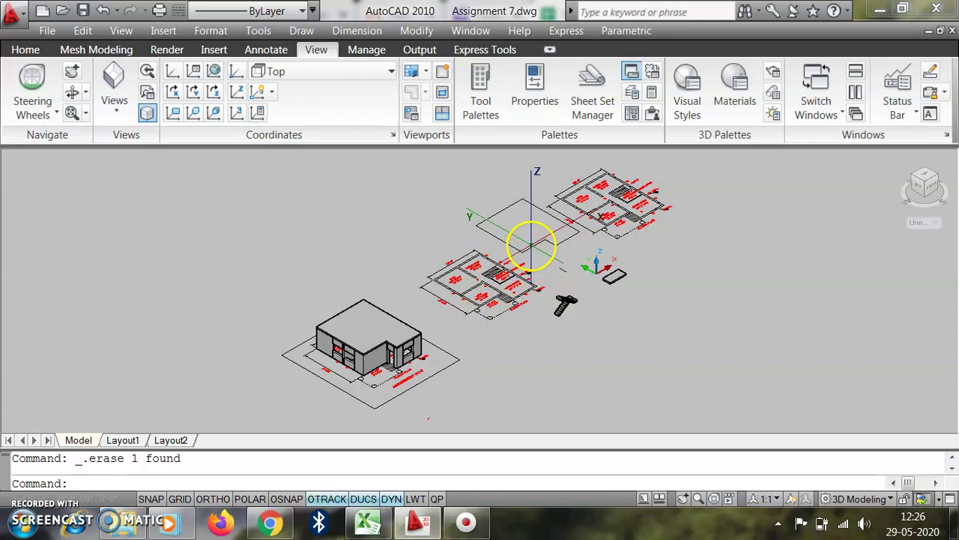
scroll(531, 243, "up", 3)
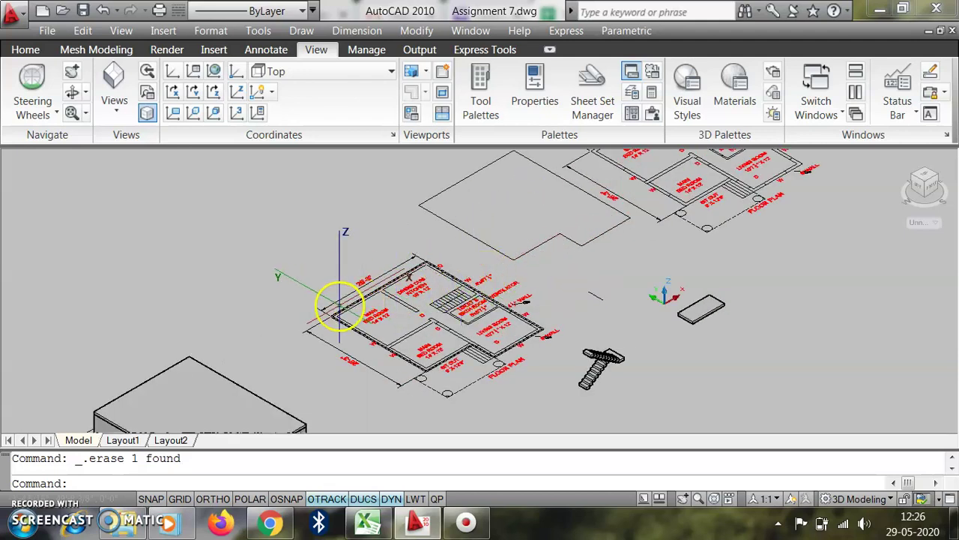
scroll(457, 293, "up", 4)
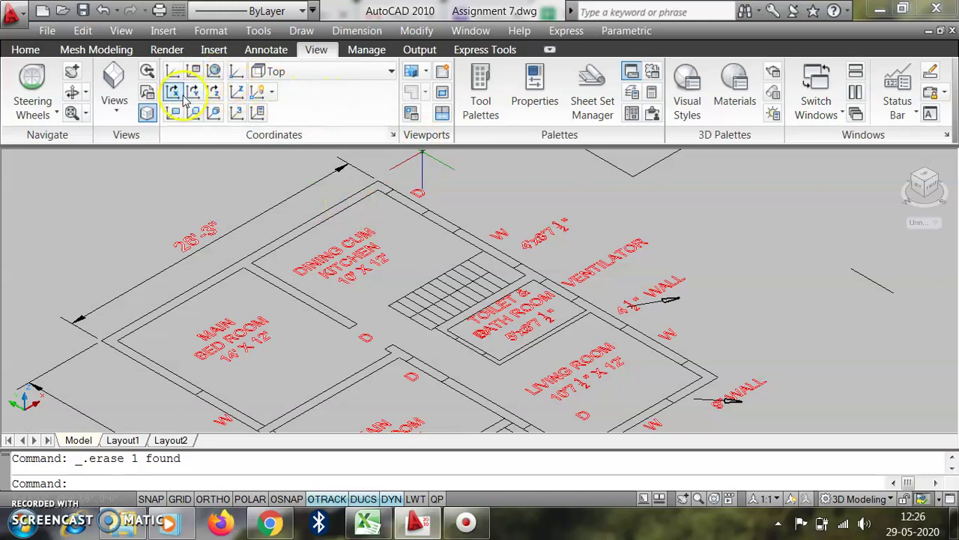
left_click(25, 49)
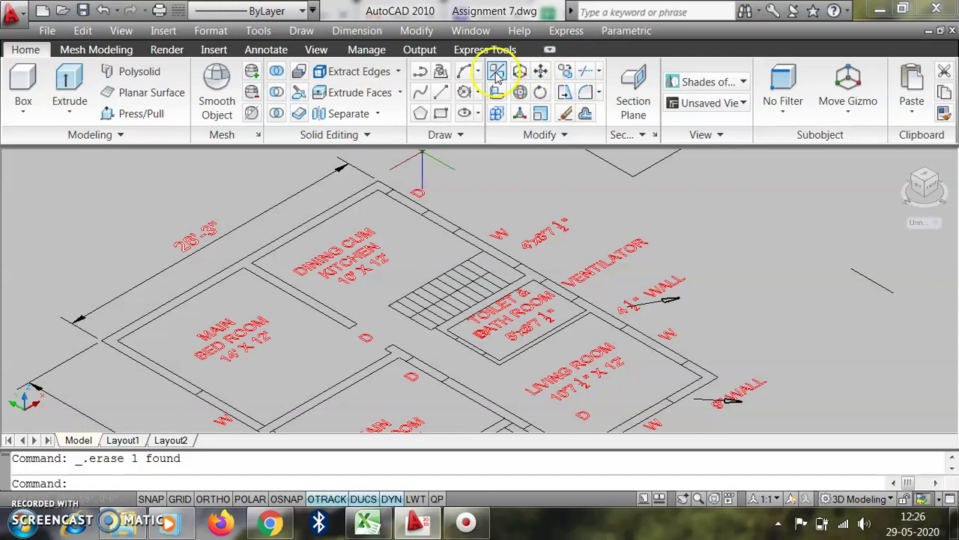
left_click(423, 70)
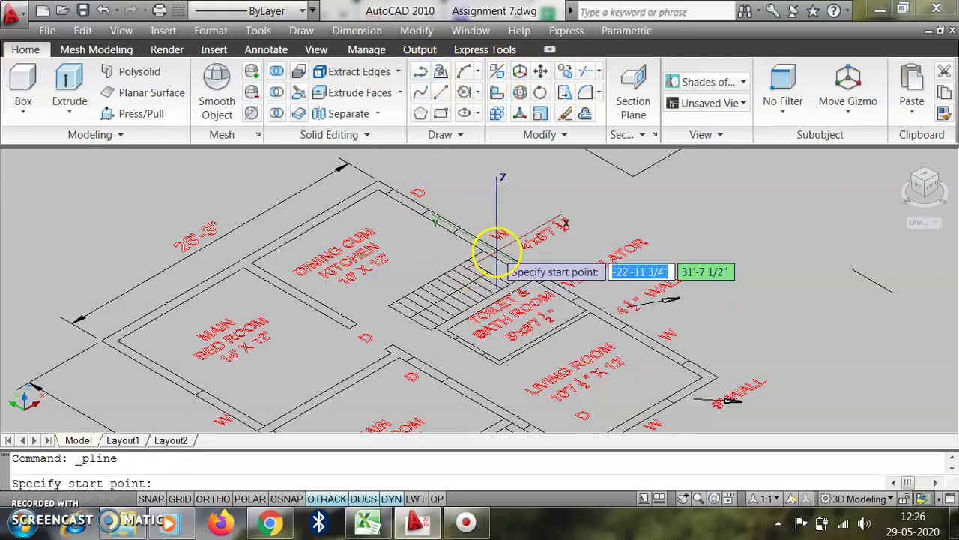
scroll(487, 255, "up", 3)
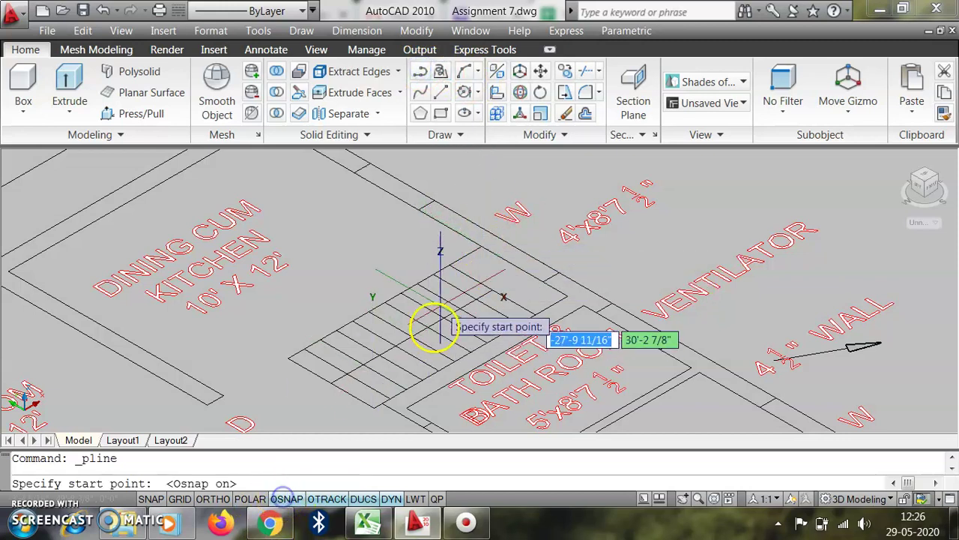
left_click(481, 249)
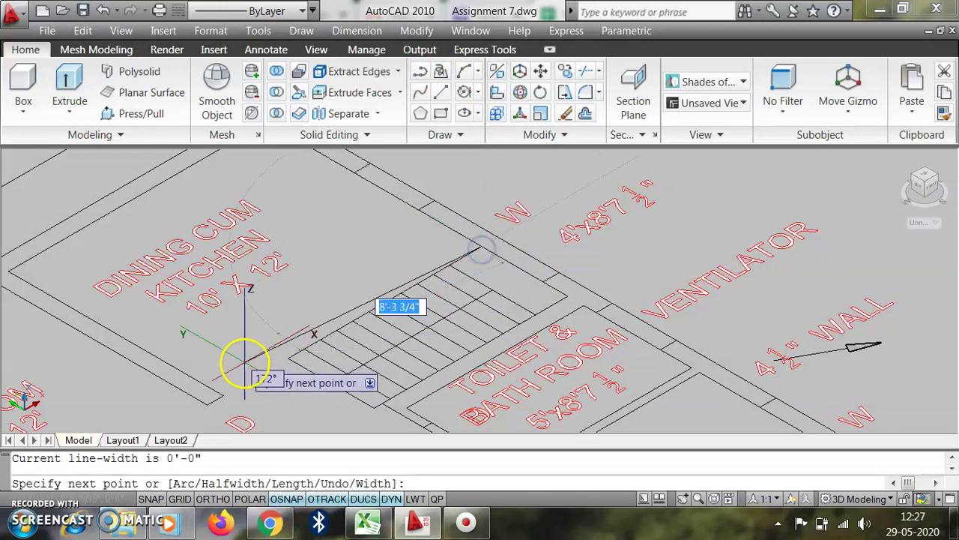
left_click(291, 362)
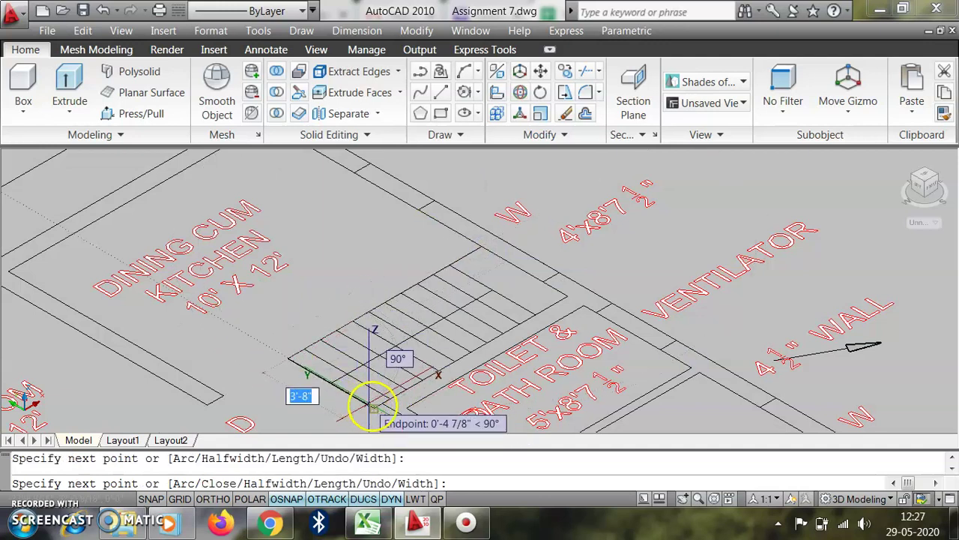
left_click(369, 405)
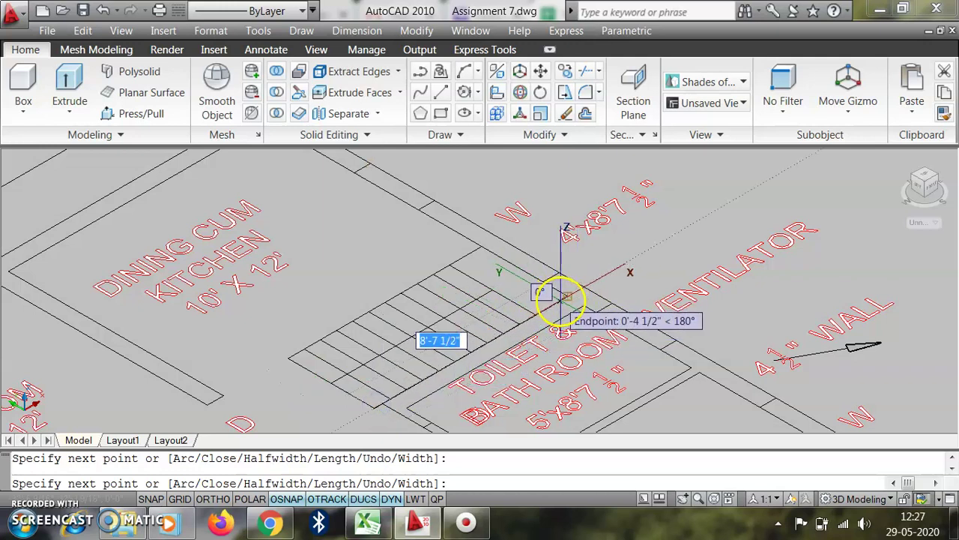
left_click(484, 247)
key("Return")
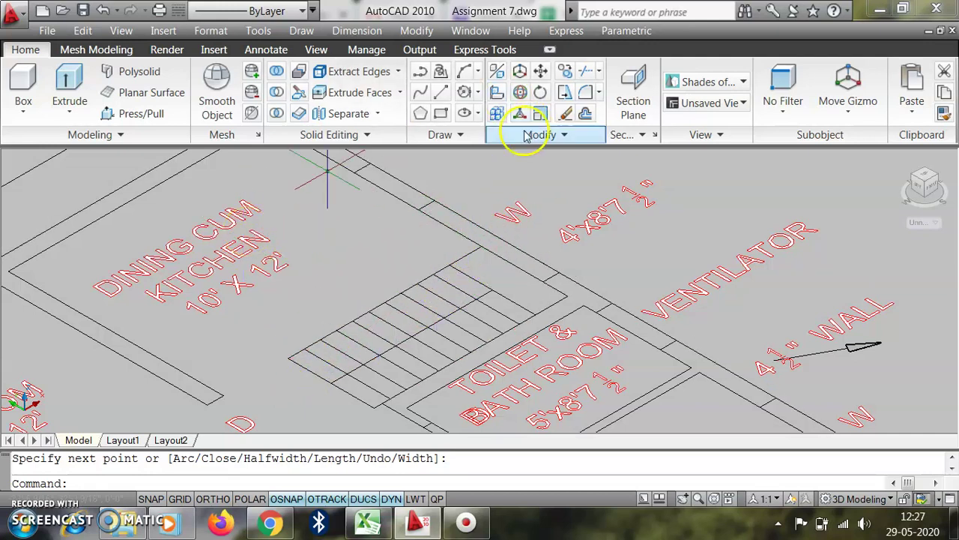
- Copy the outer wall outline and the staircase outline together from the floor plan to the empty area beside the plans
right_click(494, 235)
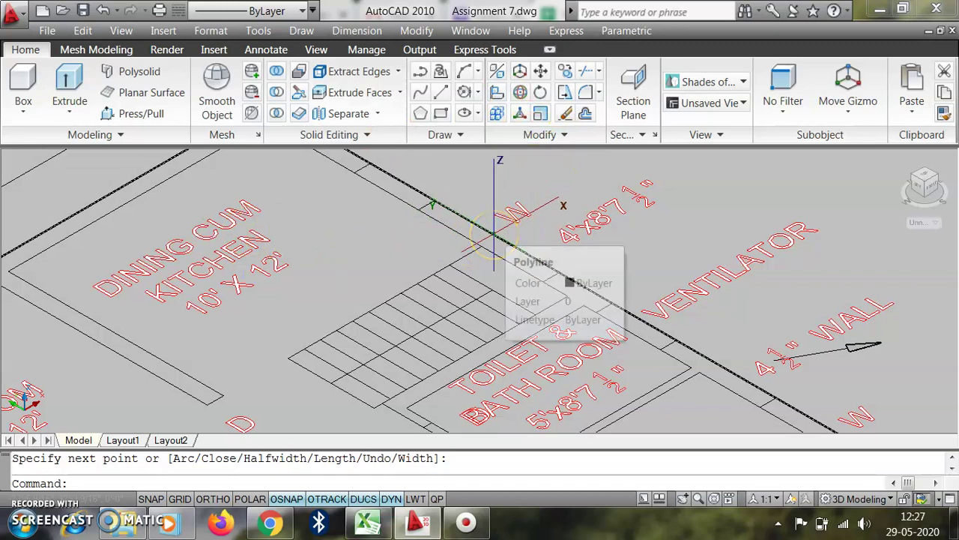
key("Return")
left_click(453, 257)
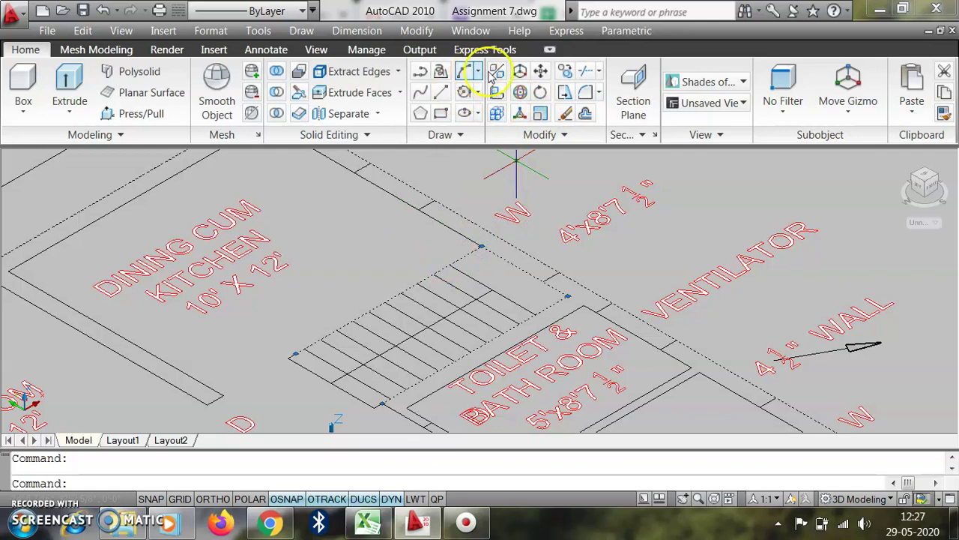
left_click(566, 75)
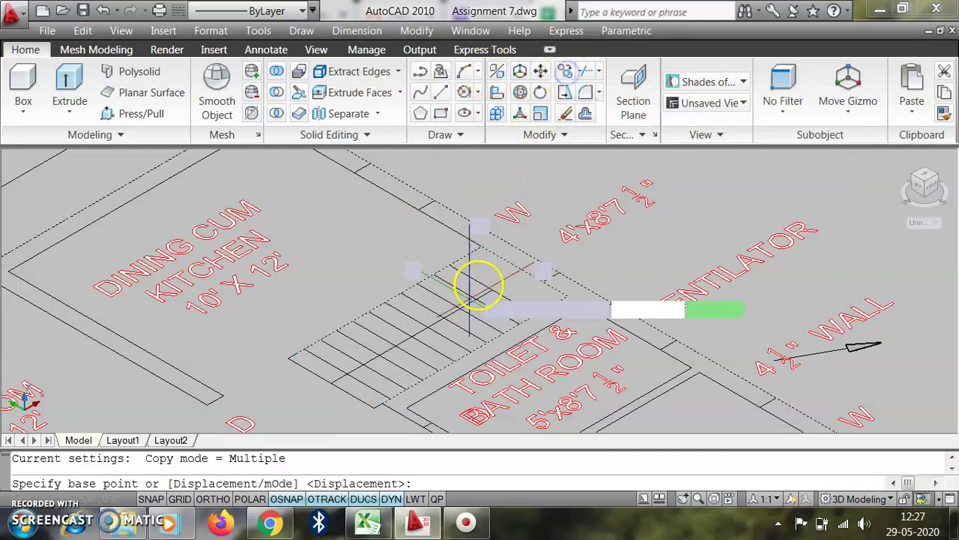
left_click(508, 270)
scroll(382, 314, "down", 8)
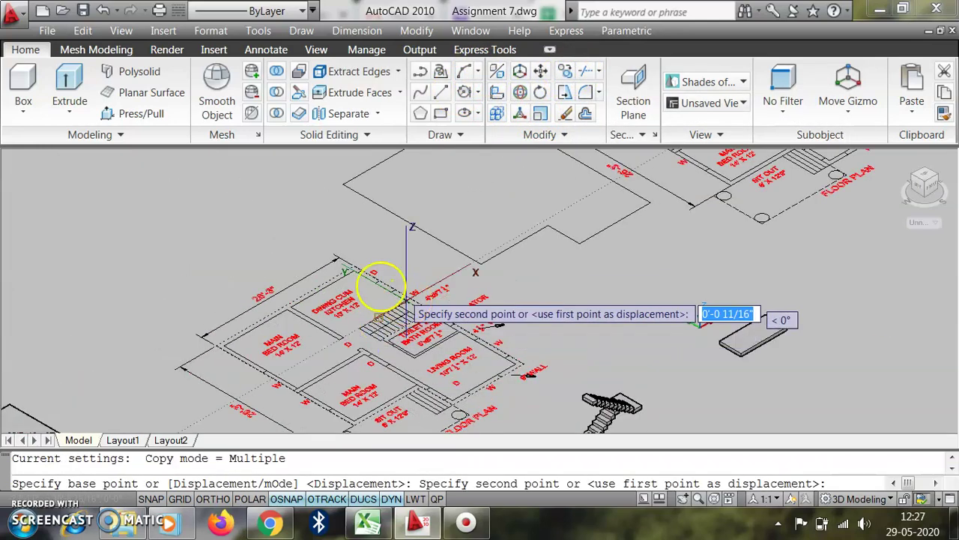
scroll(342, 243, "up", 4)
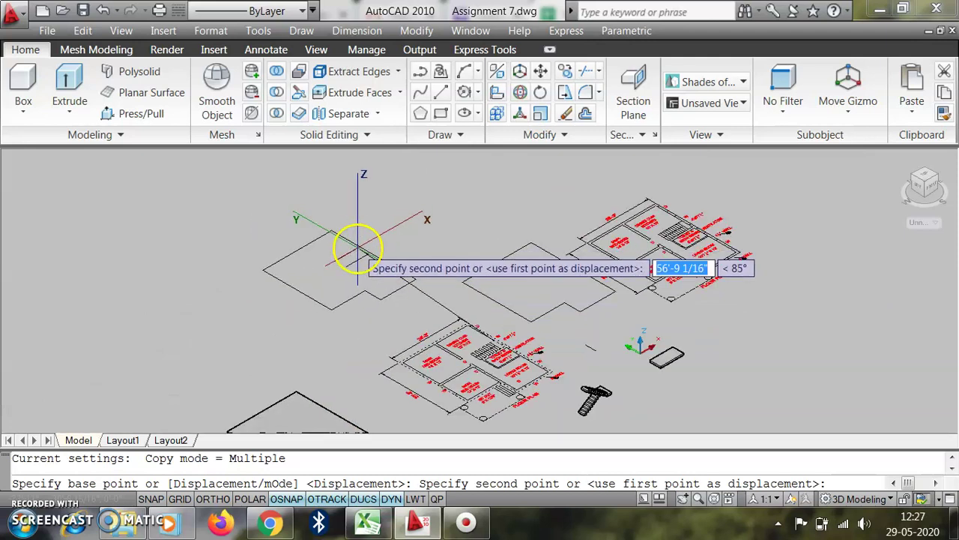
left_click(356, 252)
scroll(456, 251, "up", 4)
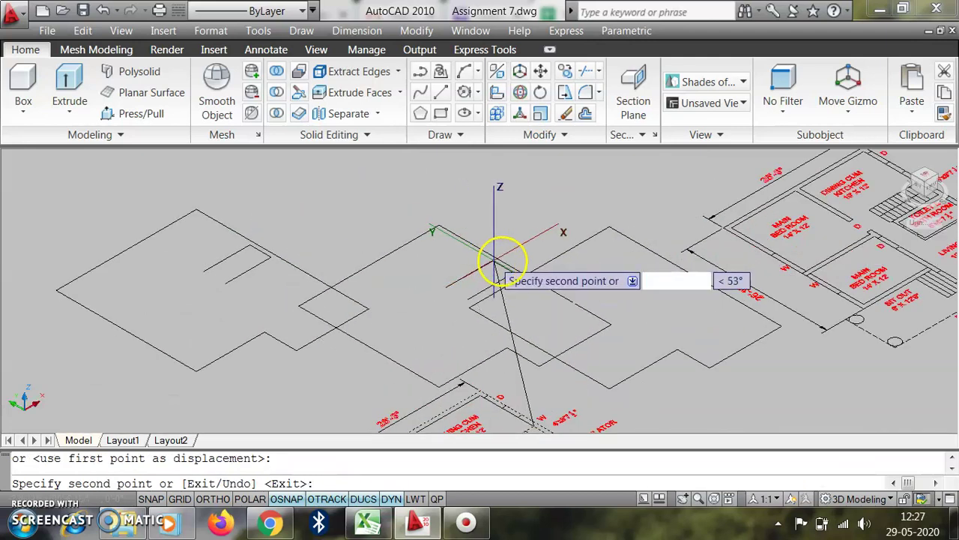
key("Return")
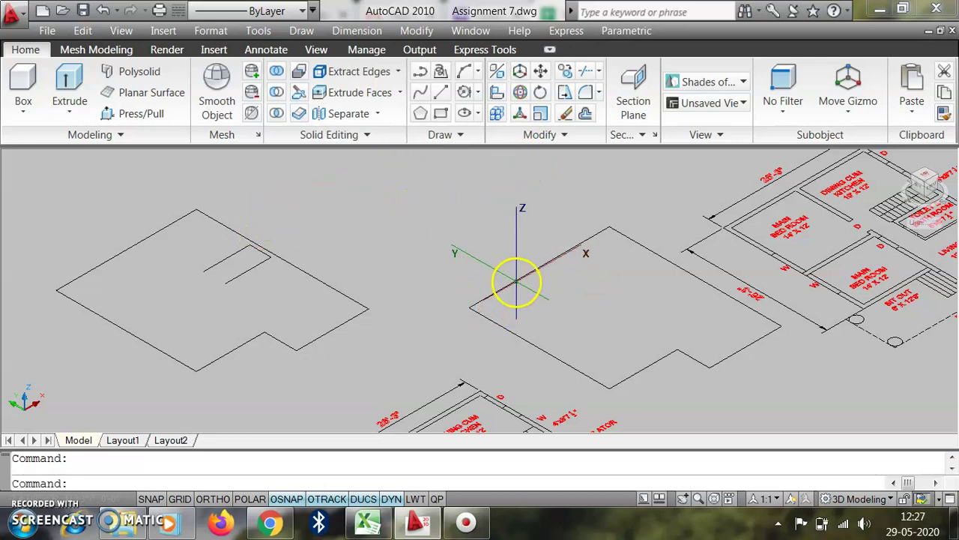
- Erase the old floor outline without a stair opening, and close the open end of the copied staircase outline with a line
left_click(517, 280)
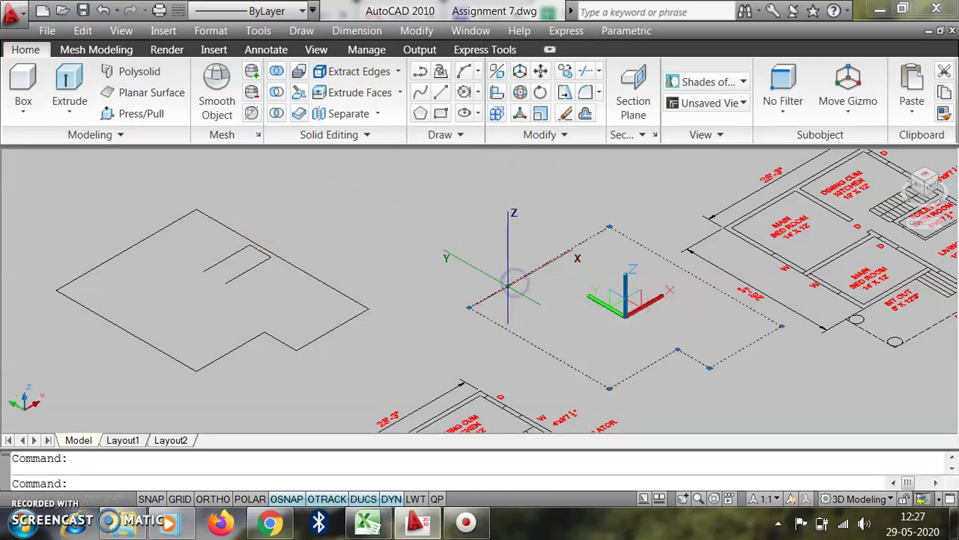
key("Delete")
scroll(223, 277, "up", 3)
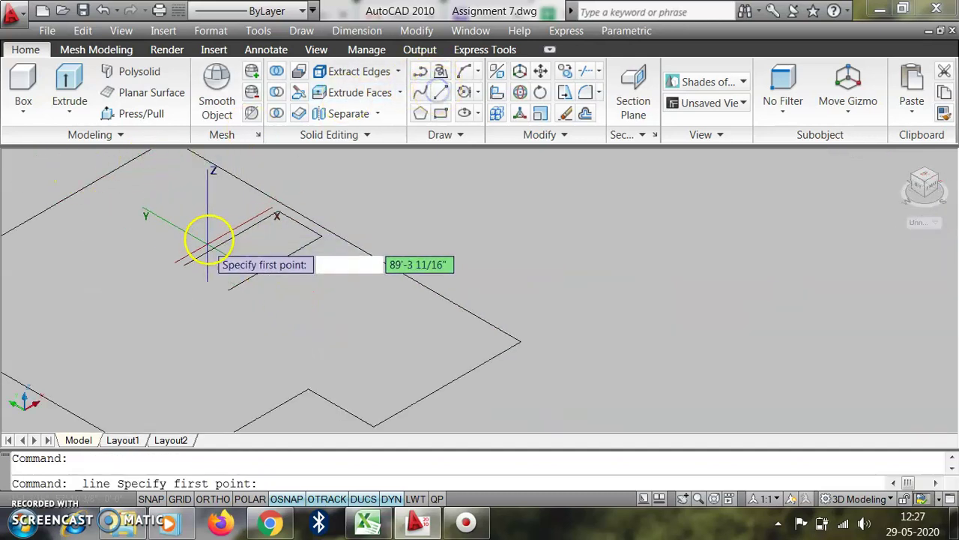
left_click(190, 261)
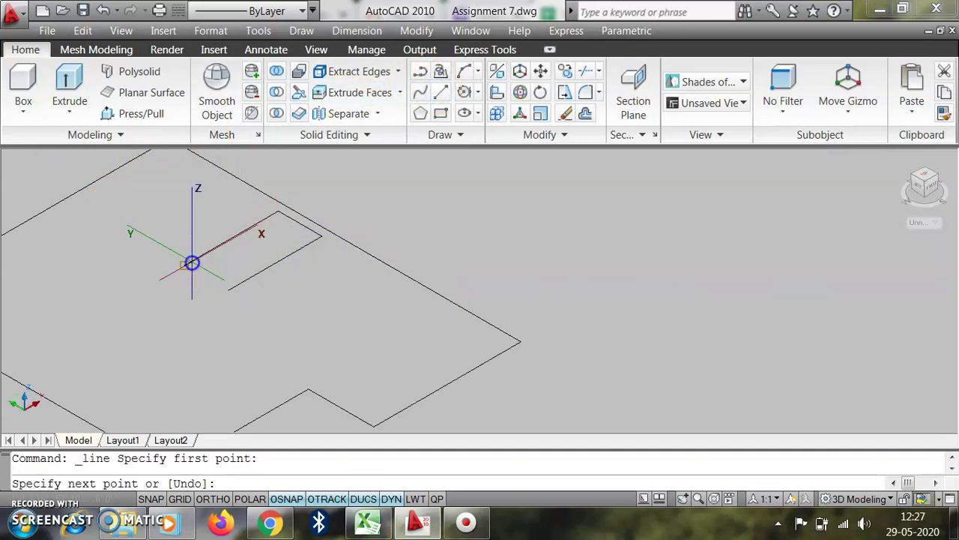
left_click(229, 290)
key("Return")
scroll(491, 303, "down", 2)
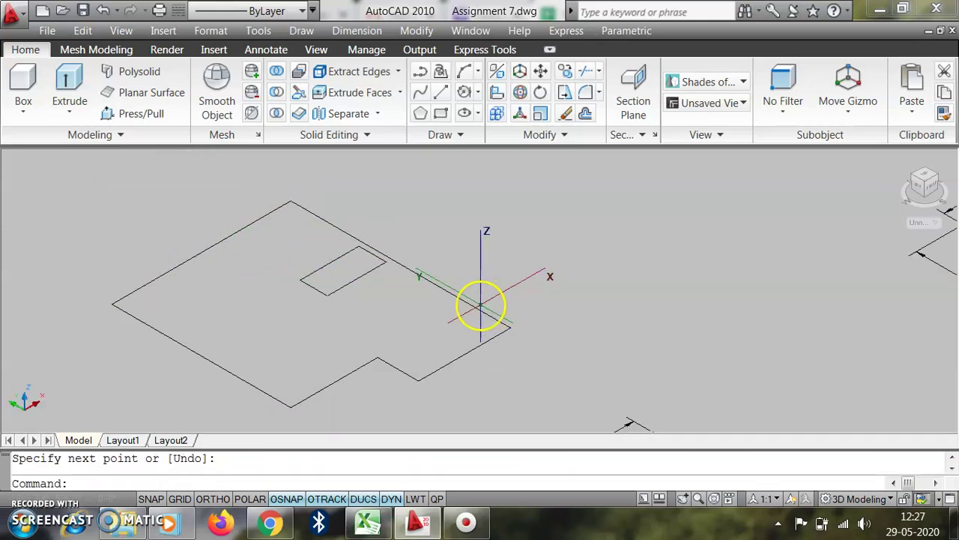
- Press/pull the area between the copied outer outline and the staircase outline to a 6" thick slab
scroll(300, 272, "up", 3)
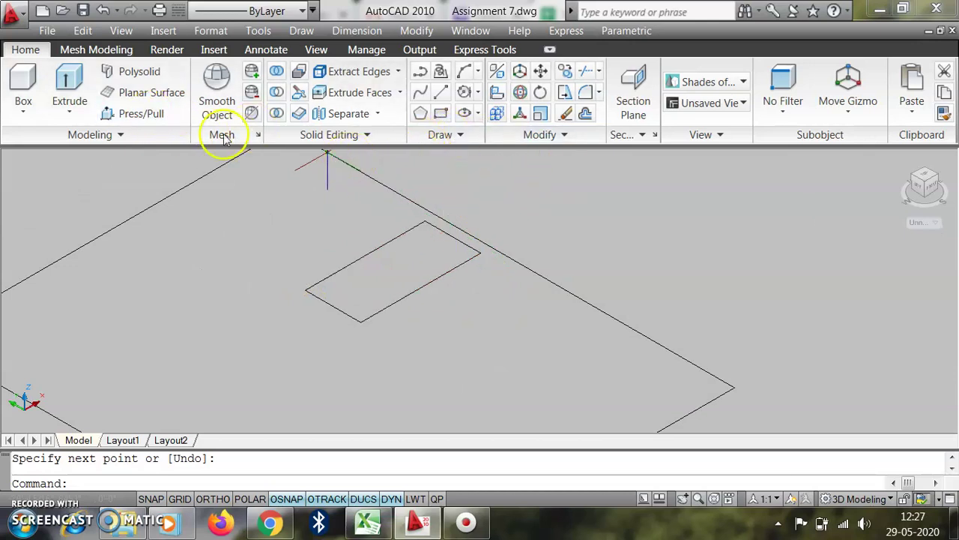
left_click(135, 113)
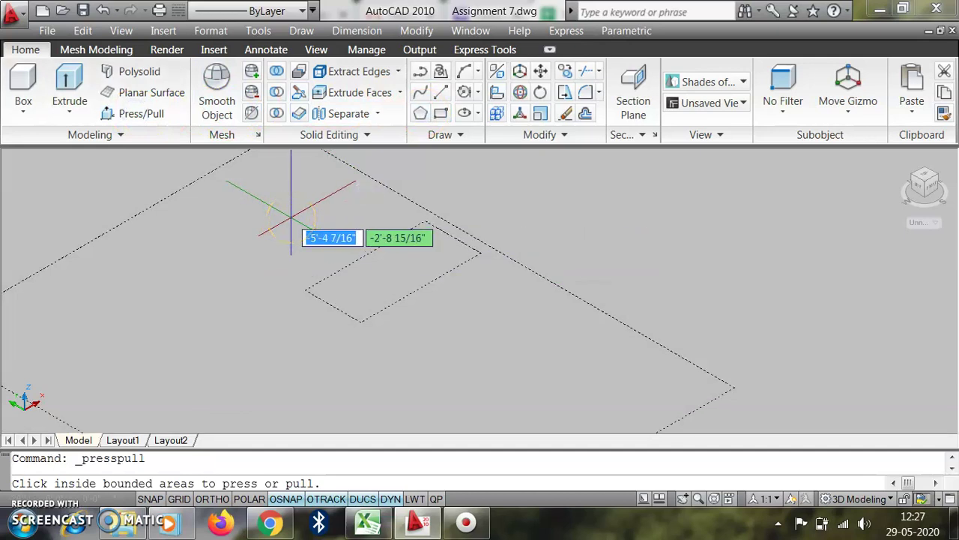
left_click(290, 217)
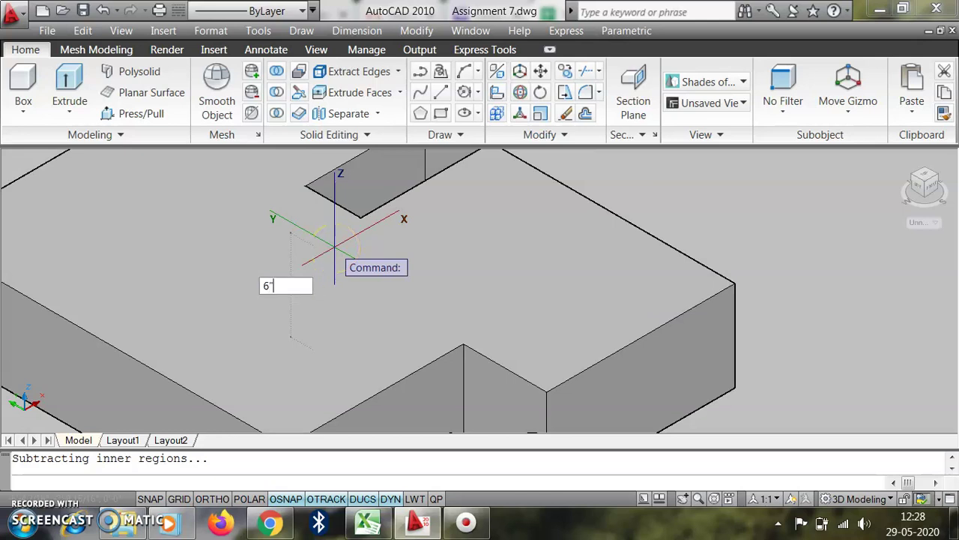
type("6\"")
key("Return")
- Orbit around the new slab and examine its thickness and staircase opening
scroll(510, 252, "up", 3)
scroll(462, 274, "down", 5)
scroll(460, 275, "up", 6)
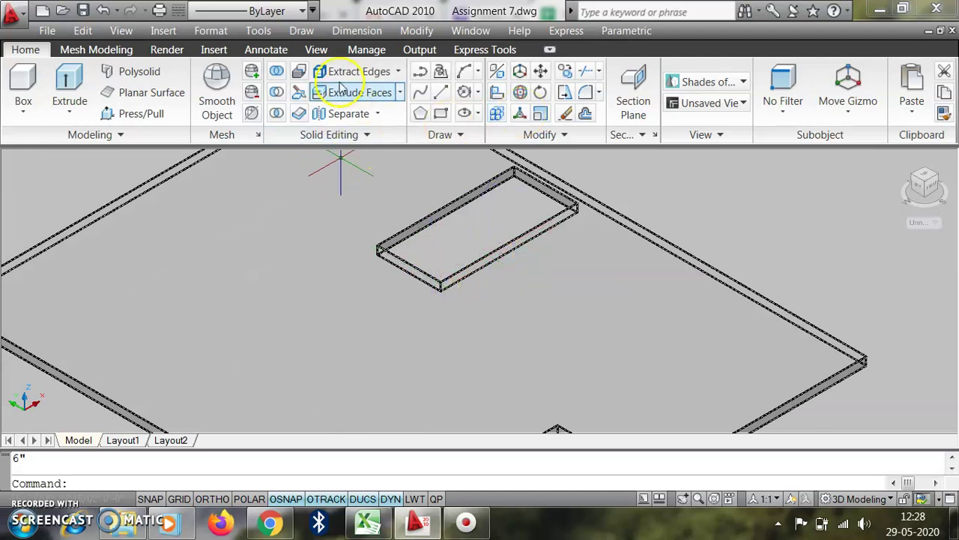
left_click(317, 51)
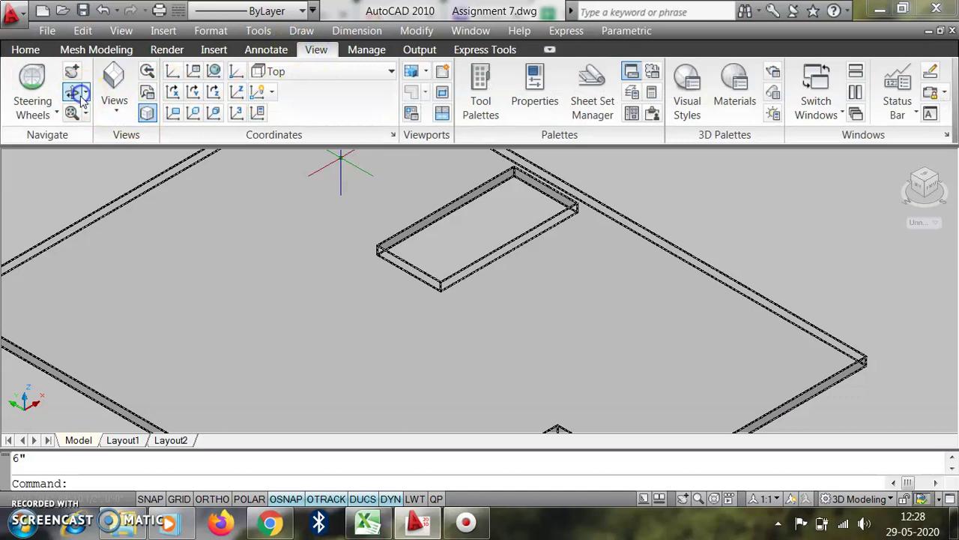
left_click(81, 97)
mouse_move(565, 317)
left_mouse_down()
mouse_move(542, 325)
mouse_move(584, 315)
mouse_move(472, 246)
mouse_move(480, 235)
mouse_move(619, 233)
mouse_move(615, 241)
left_mouse_up()
scroll(615, 241, "down", 5)
scroll(581, 266, "up", 3)
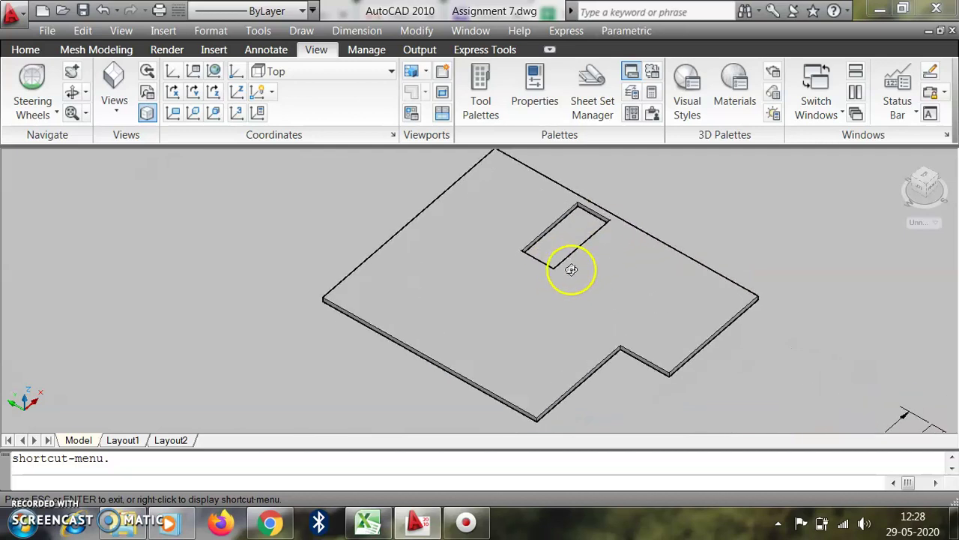
key("Escape")
left_click(330, 301)
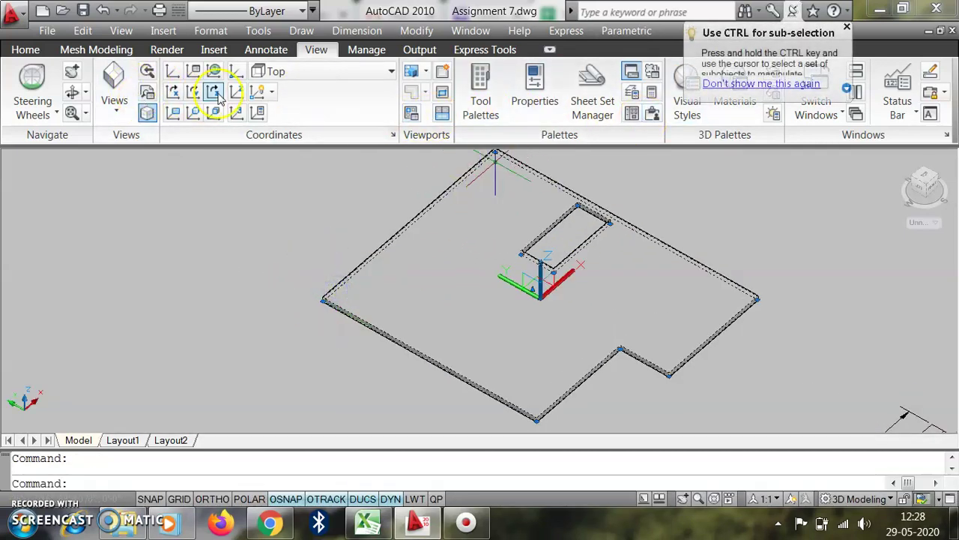
left_click(25, 50)
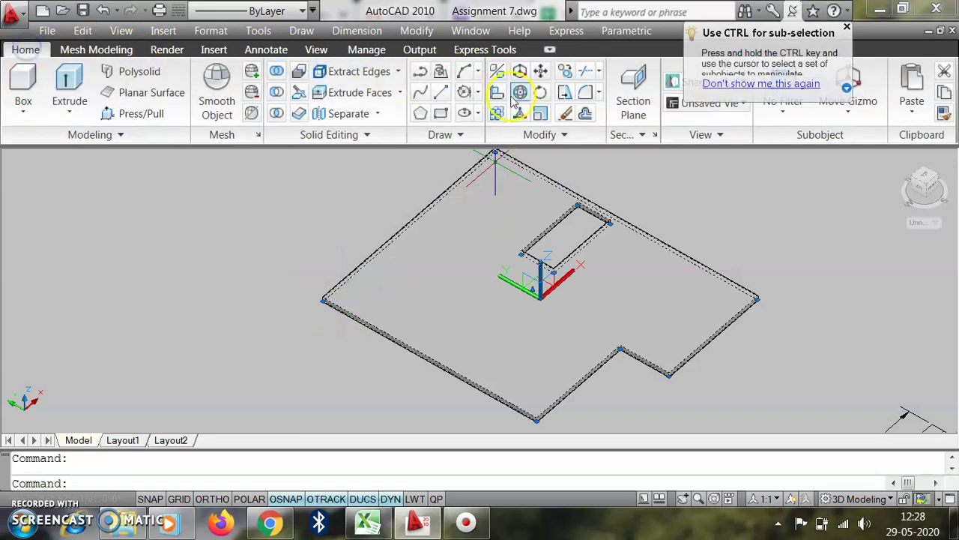
left_click(564, 70)
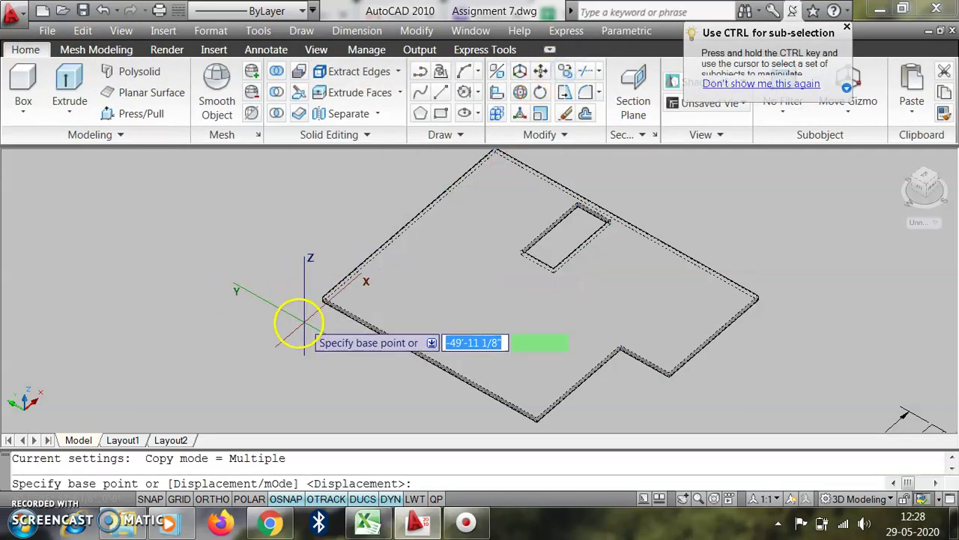
left_click(324, 301)
scroll(529, 246, "down", 3)
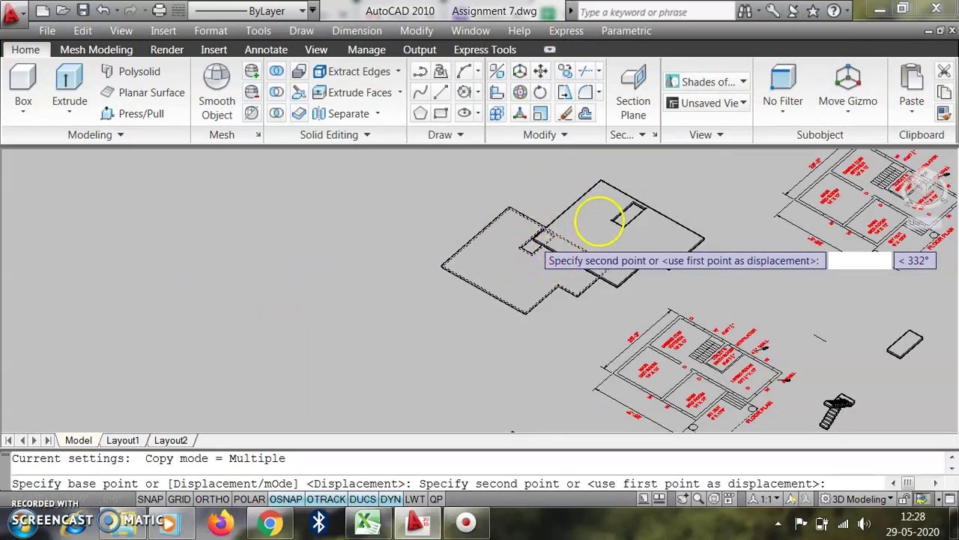
scroll(349, 242, "down", 5)
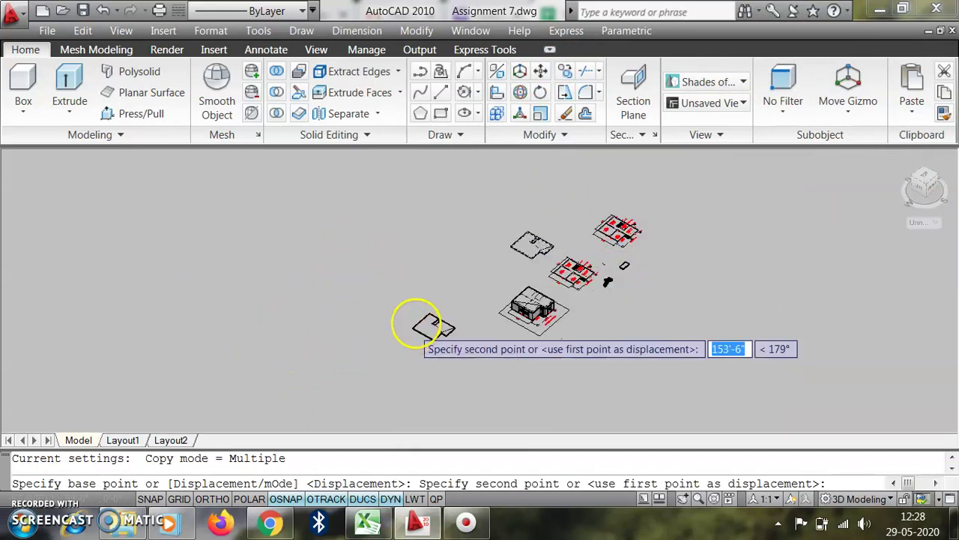
scroll(416, 324, "up", 8)
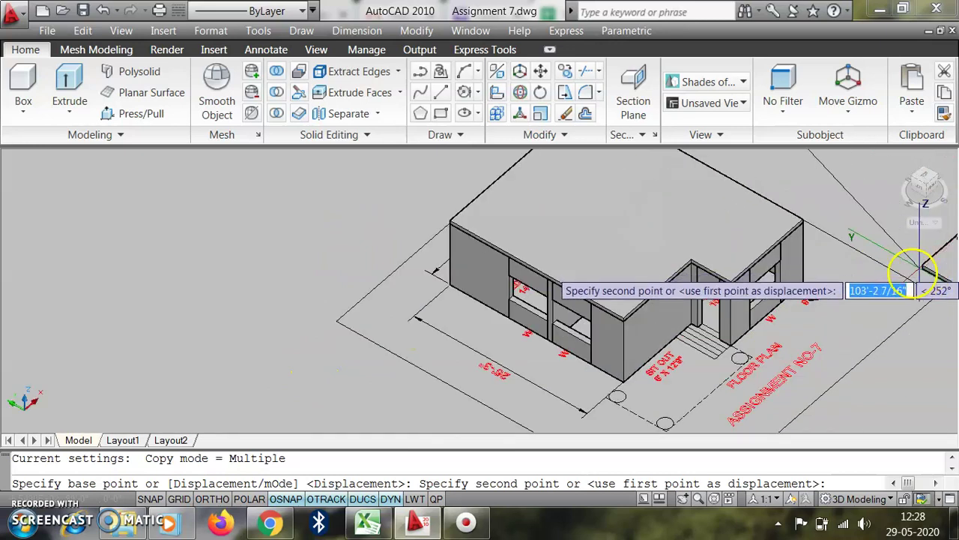
key("Escape")
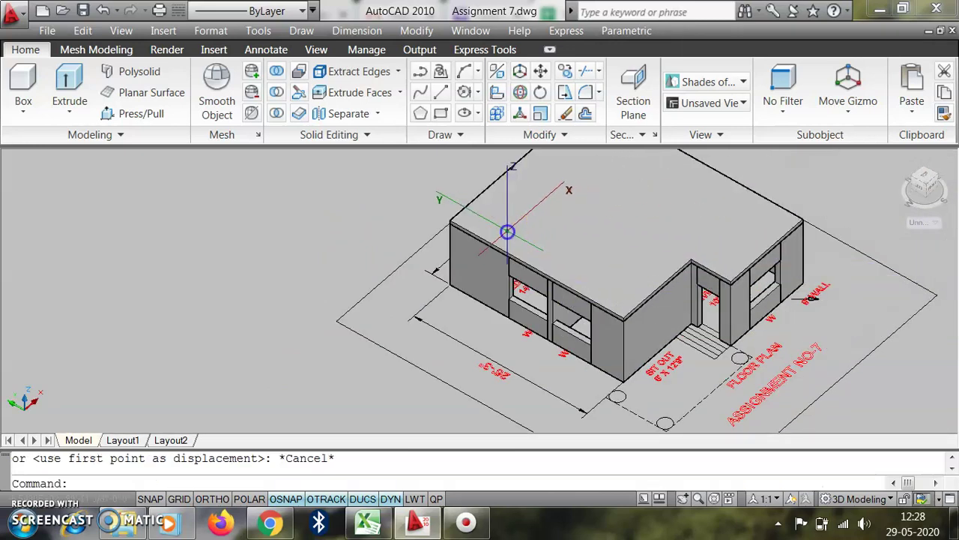
- Erase the existing roof slab without a stair opening from the top of the house model
left_click(507, 232)
key("Delete")
scroll(501, 262, "down", 6)
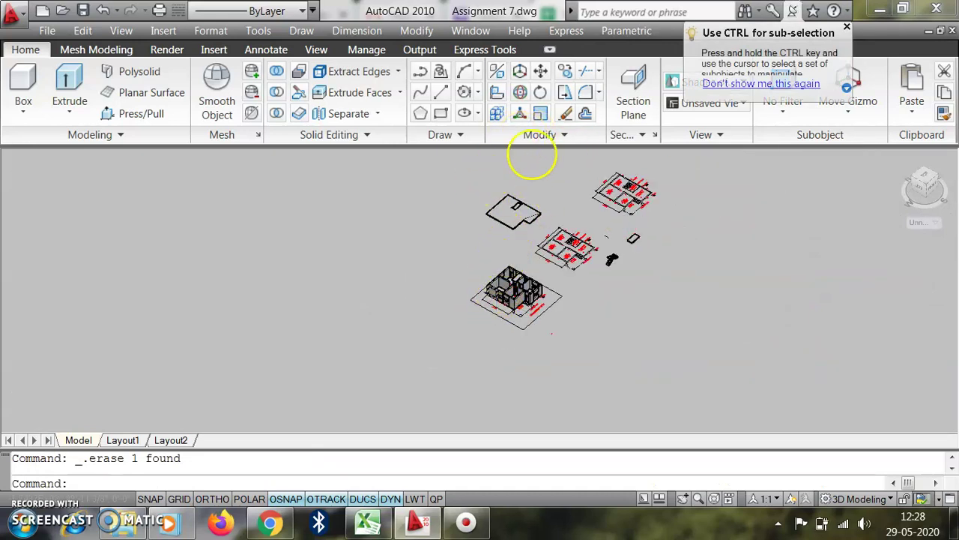
- Copy the new slab with the staircase opening by its outer corner onto the matching top wall corner of the house model
scroll(508, 216, "up", 4)
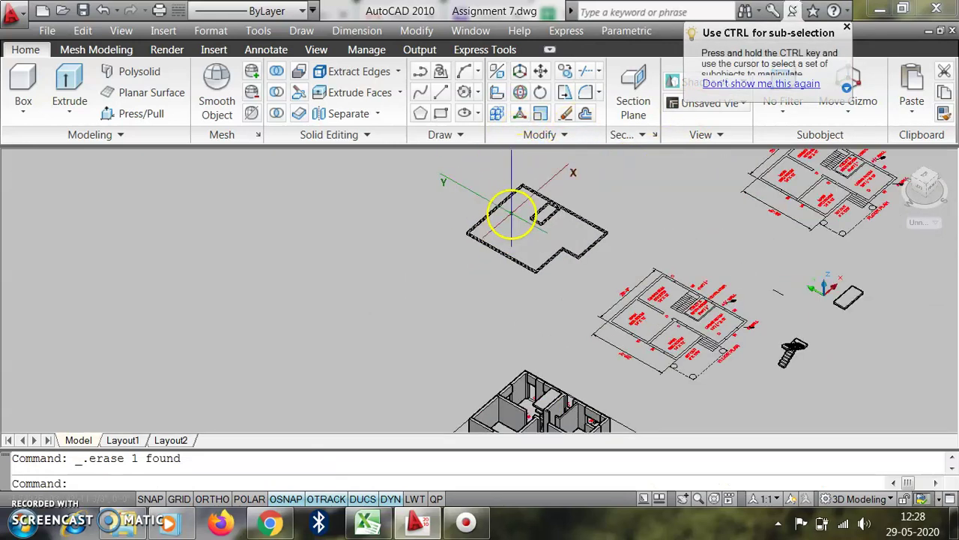
left_click(512, 225)
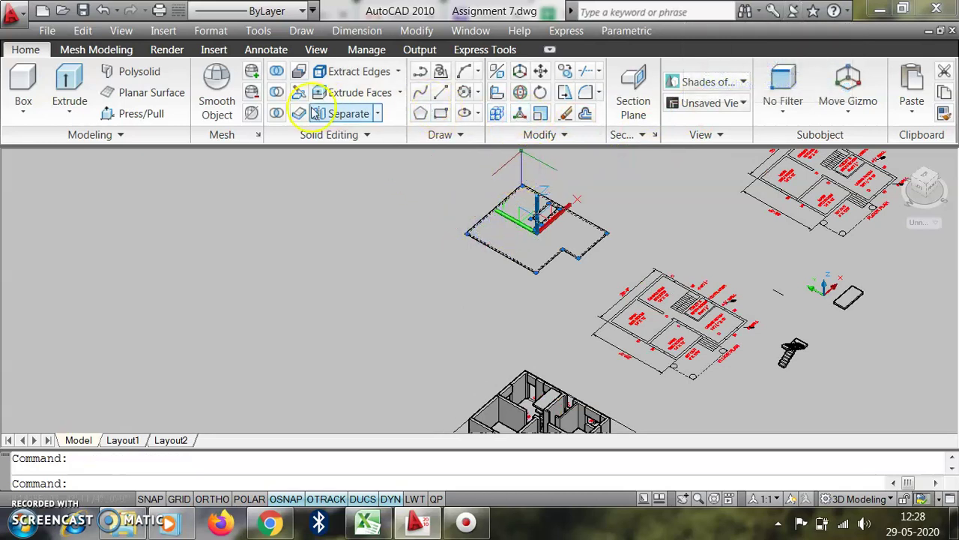
left_click(565, 72)
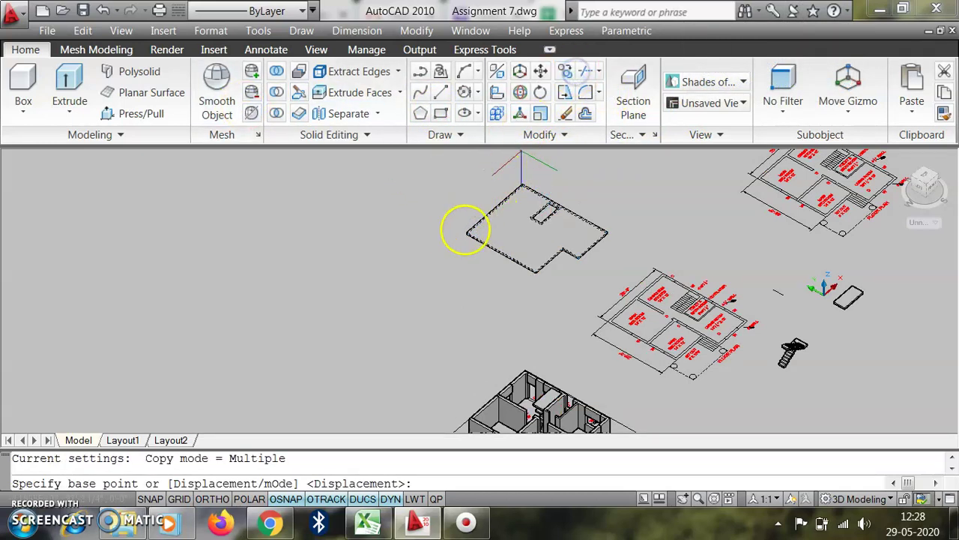
scroll(469, 232, "up", 6)
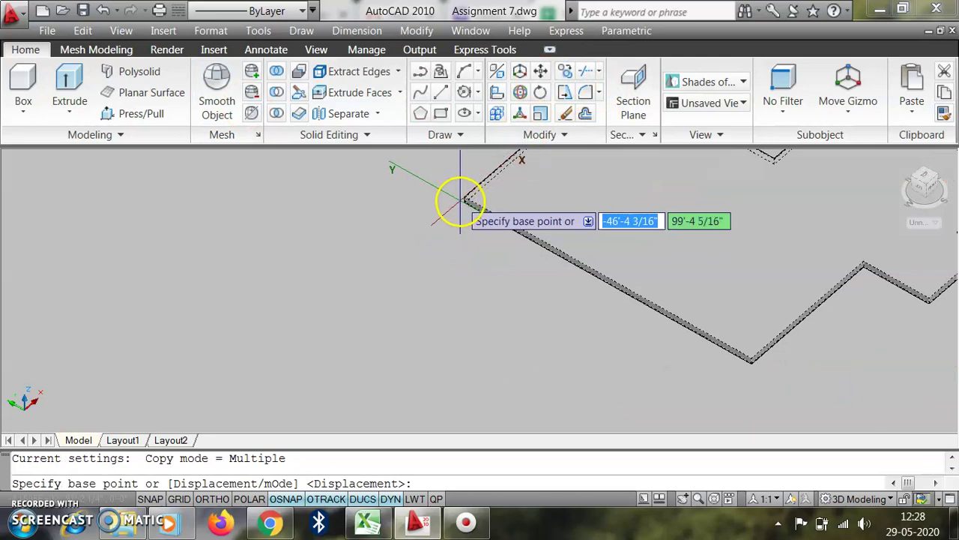
left_click(465, 199)
scroll(525, 217, "down", 6)
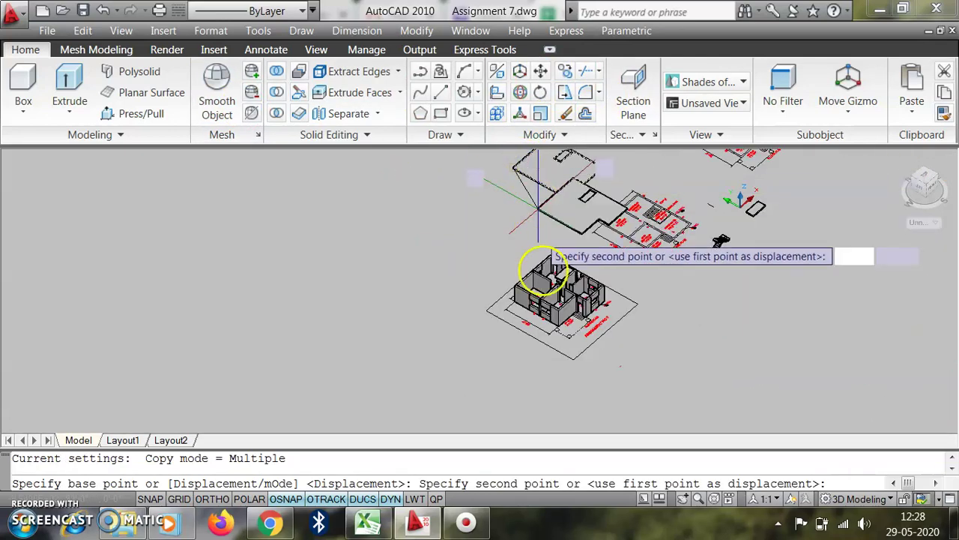
scroll(514, 292, "up", 8)
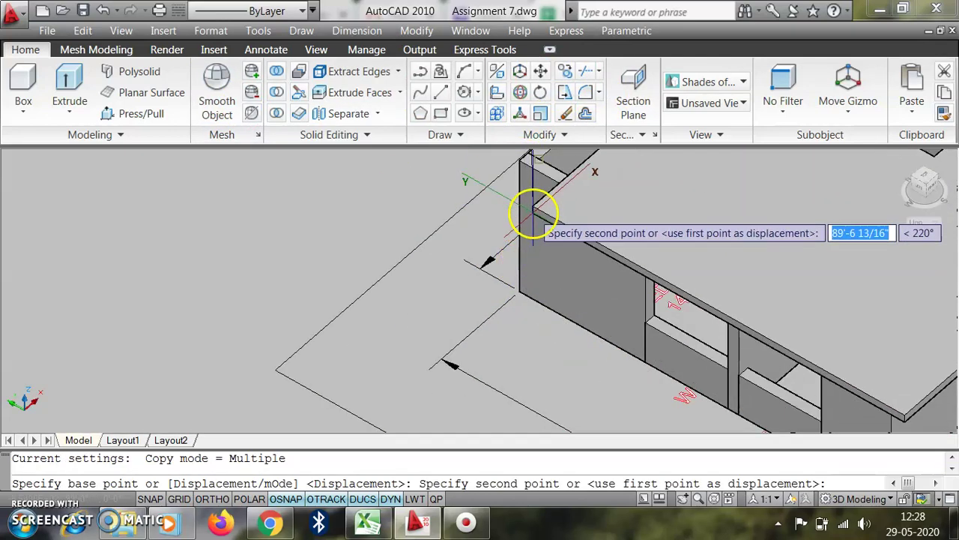
left_click(521, 164)
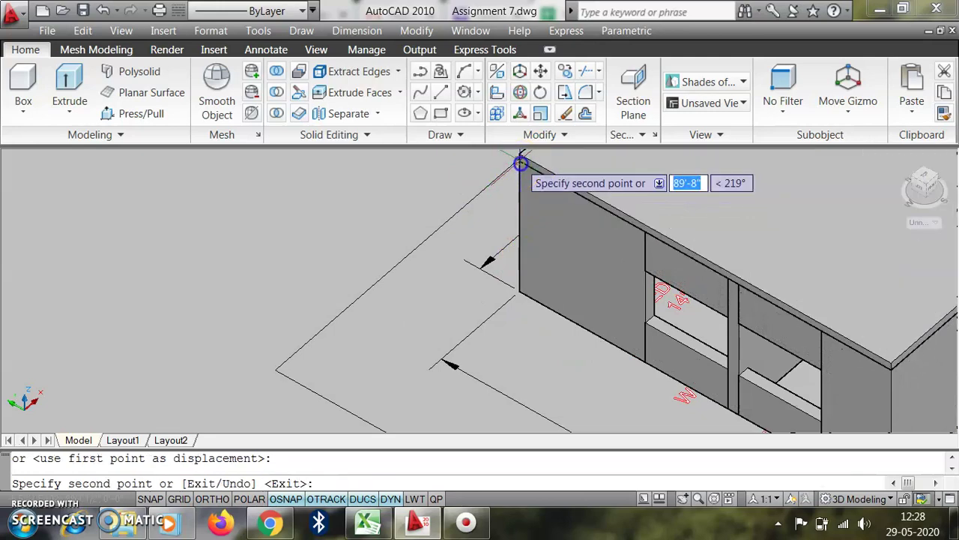
key("Escape")
- Orbit around the house model and examine how the placed roof slab and its staircase opening sit on the walls
scroll(338, 310, "down", 6)
scroll(459, 276, "up", 5)
scroll(502, 204, "down", 2)
scroll(517, 204, "up", 6)
scroll(471, 215, "up", 2)
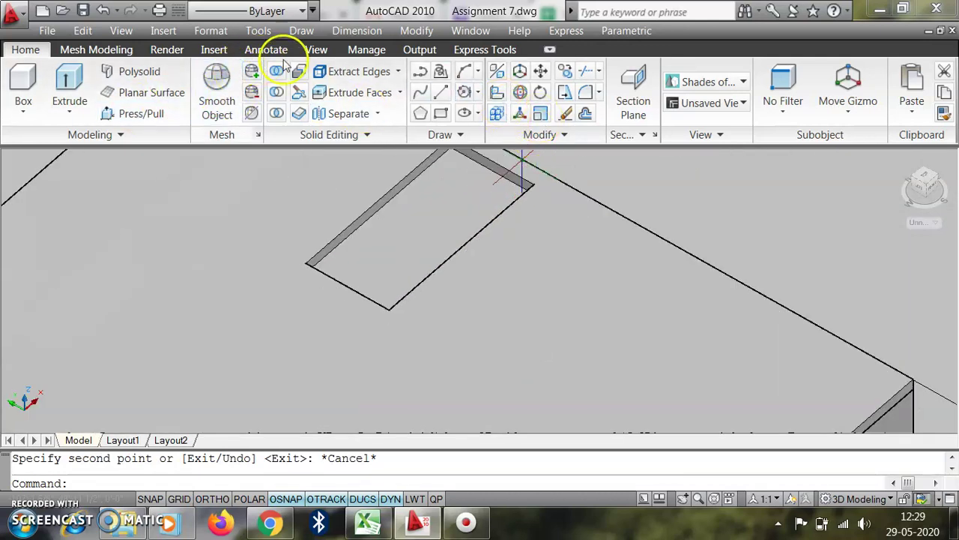
left_click(317, 49)
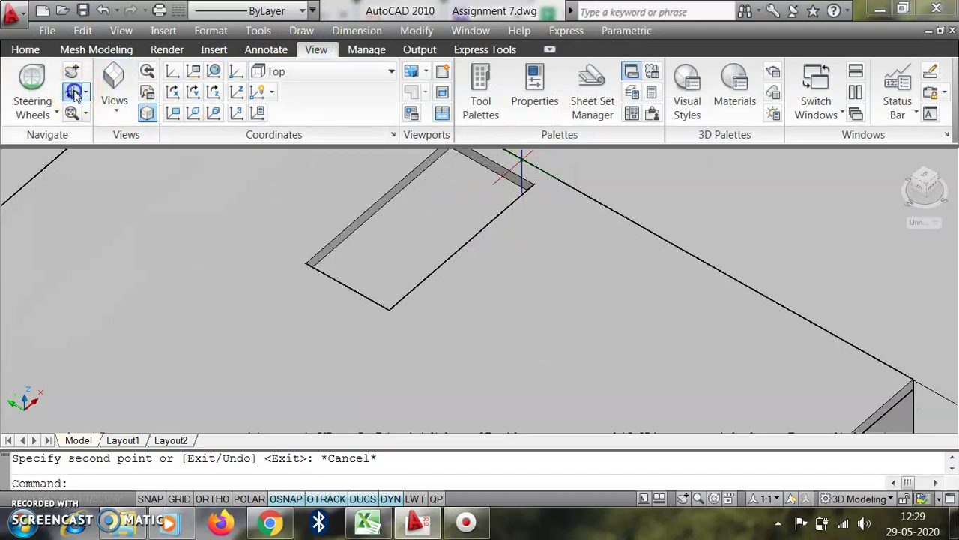
left_click(73, 91)
left_click_drag(425, 229, 484, 267)
key("Escape")
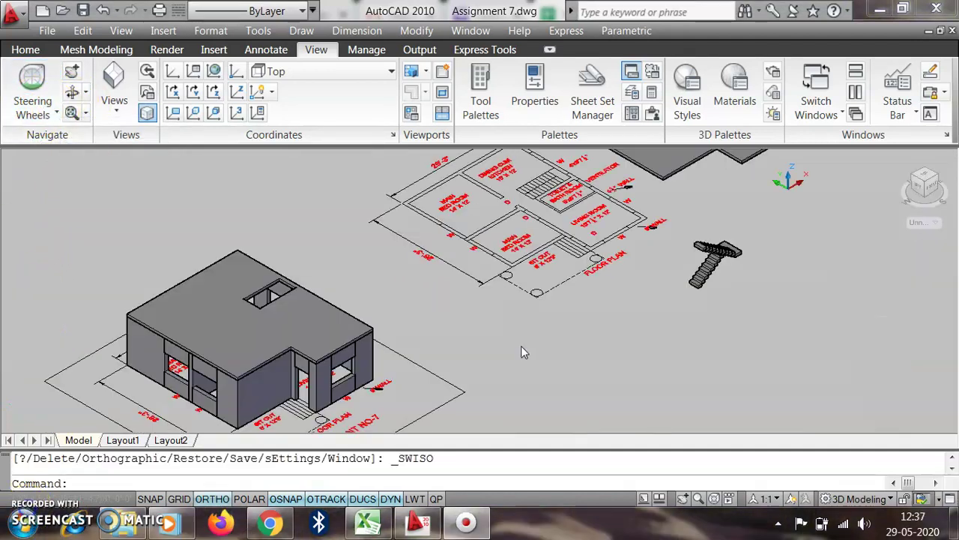
- Compare the separate slab beside the floor plans with the roof slab placed on the house model
scroll(443, 358, "down", 5)
scroll(514, 316, "up", 6)
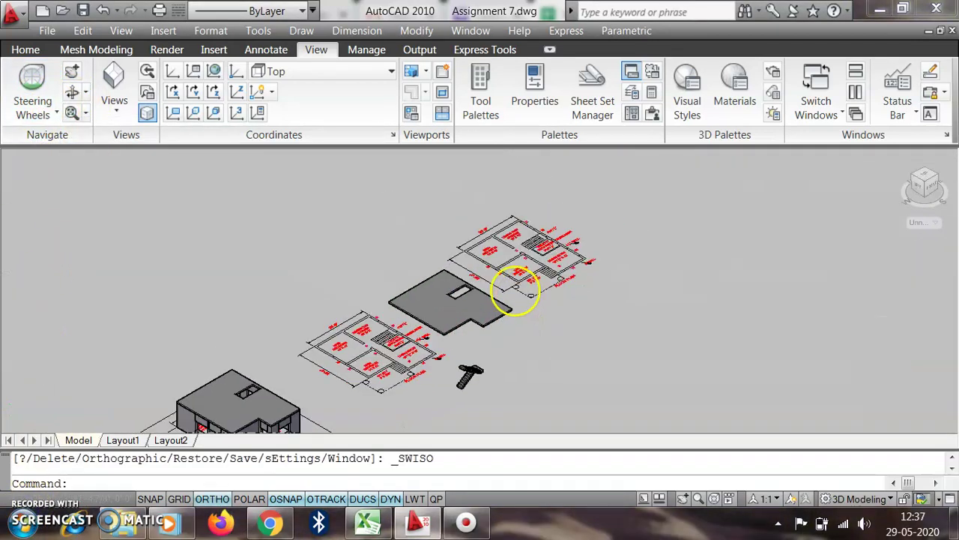
scroll(395, 289, "up", 3)
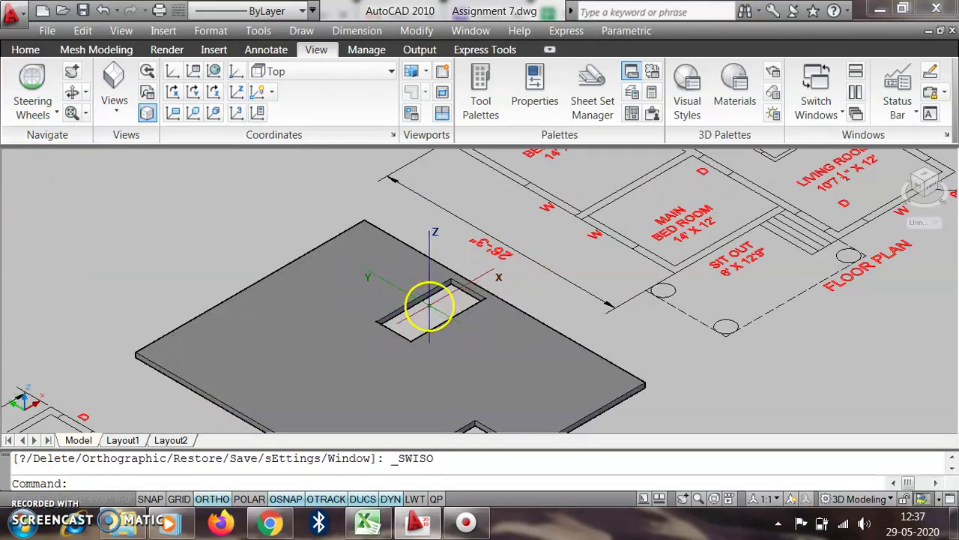
scroll(429, 311, "down", 2)
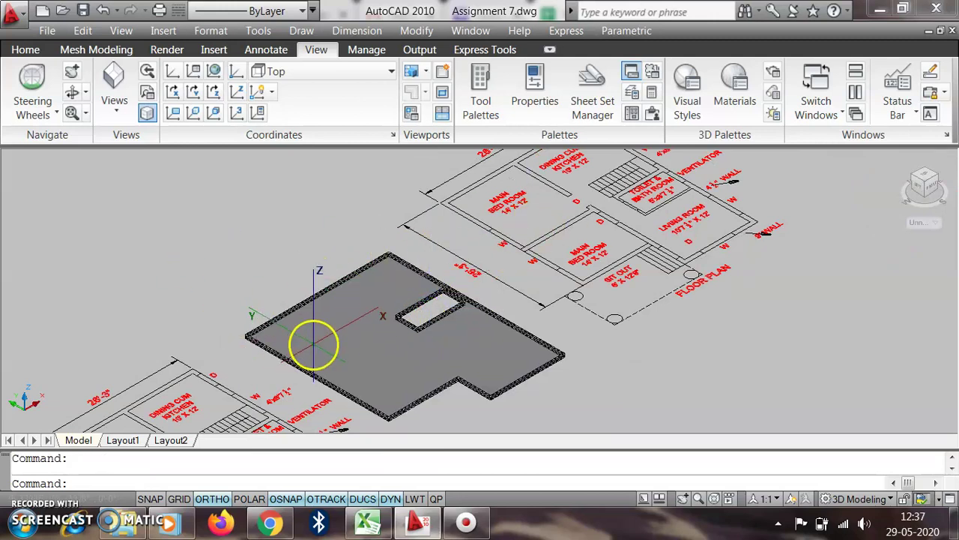
scroll(380, 313, "down", 2)
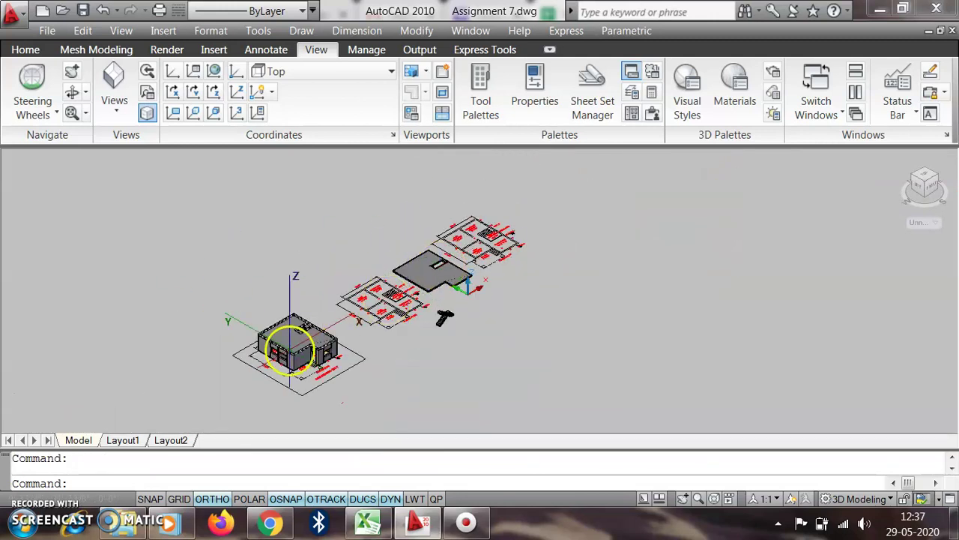
scroll(300, 342, "up", 3)
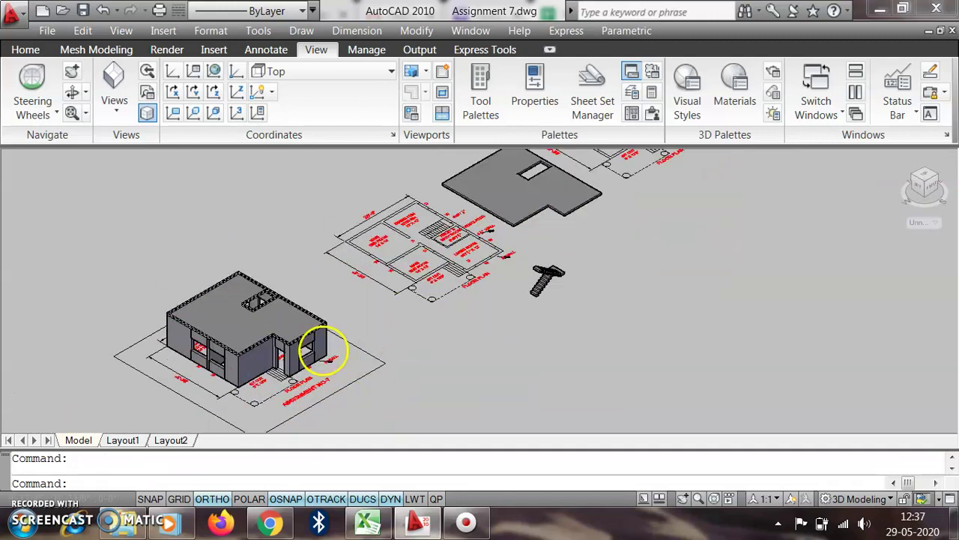
scroll(225, 275, "up", 3)
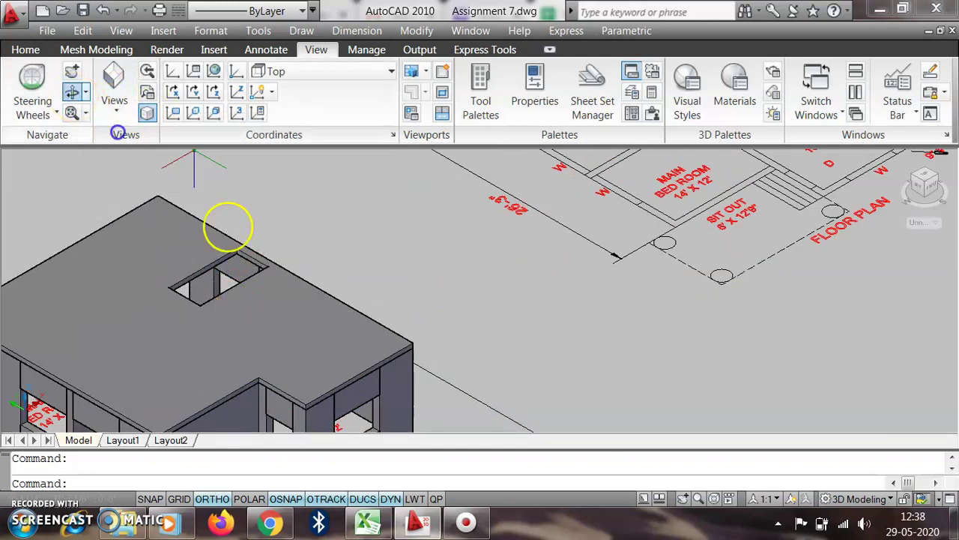
- Orbit to the back of the house and examine the staircase through the opening in the roof slab
left_click(72, 91)
left_click_drag(263, 274, 398, 304)
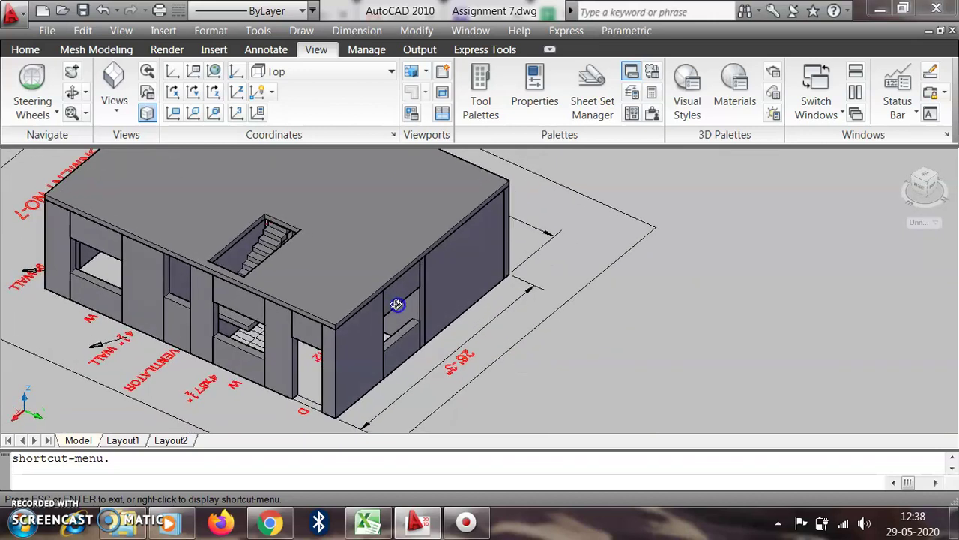
scroll(293, 225, "up", 5)
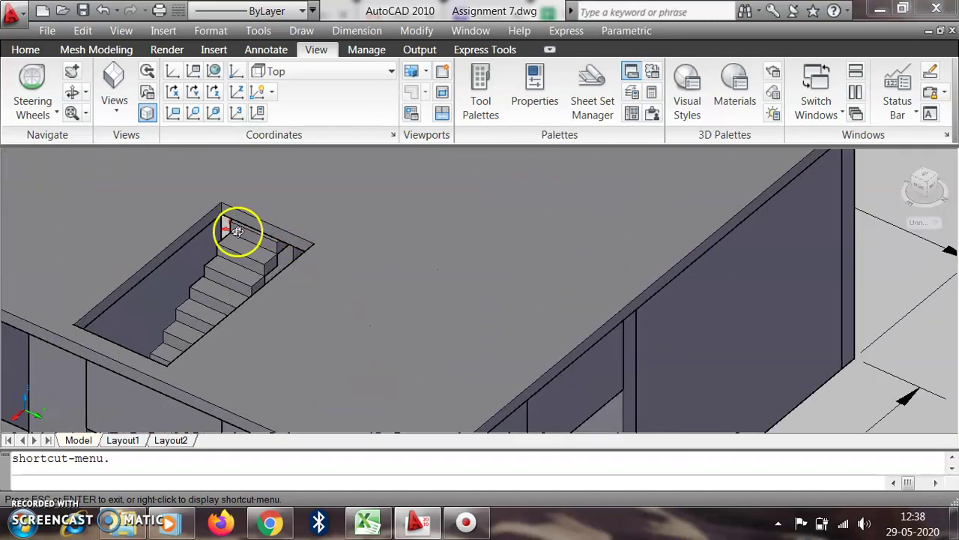
scroll(254, 205, "up", 2)
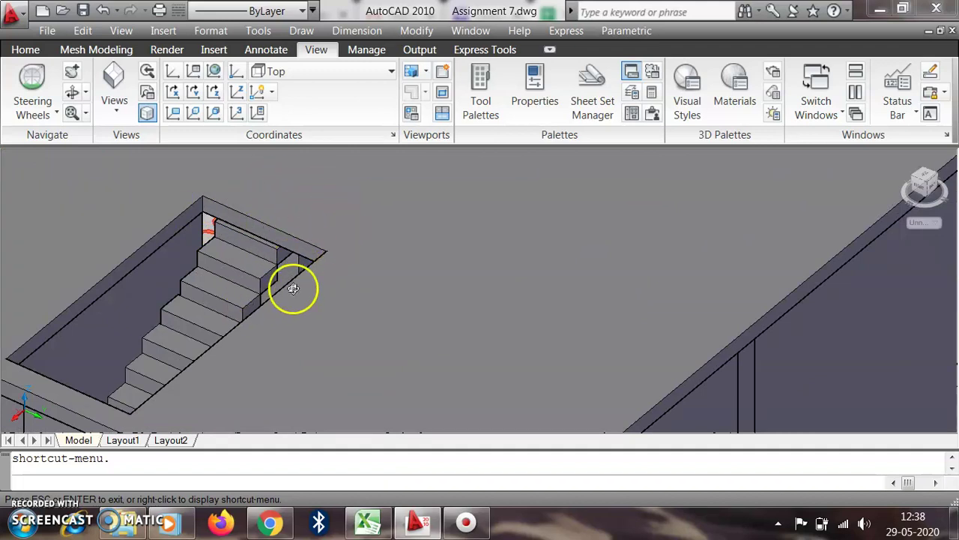
scroll(293, 288, "down", 4)
scroll(317, 299, "down", 5)
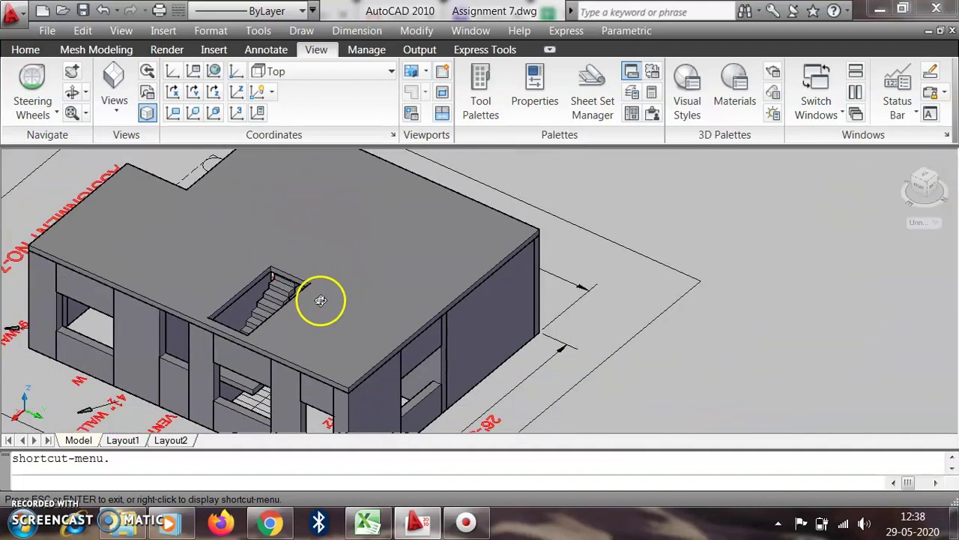
left_click_drag(436, 365, 418, 308)
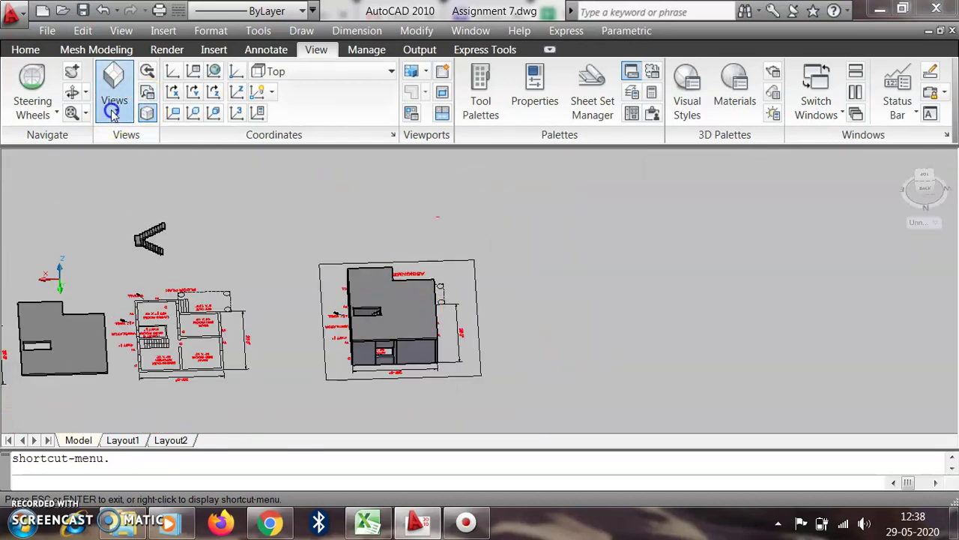
- Switch to the SW Isometric view and examine the three column circles around the sit-out
left_click(114, 94)
left_click(142, 239)
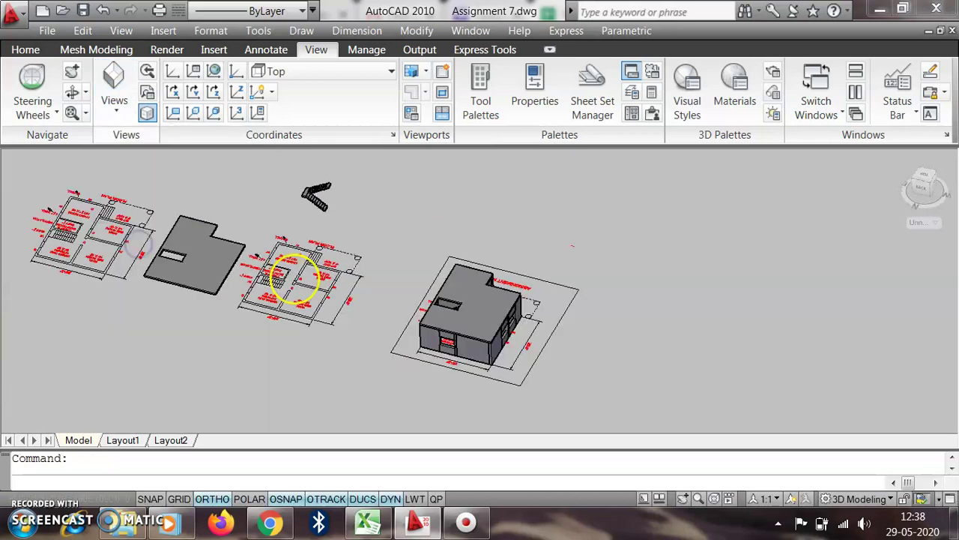
scroll(499, 395, "up", 5)
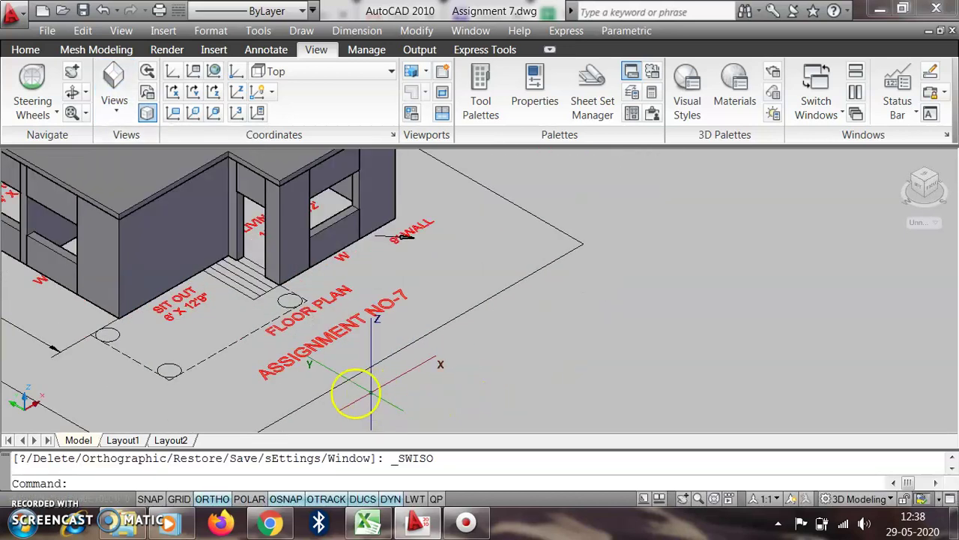
scroll(299, 363, "down", 2)
scroll(252, 352, "up", 2)
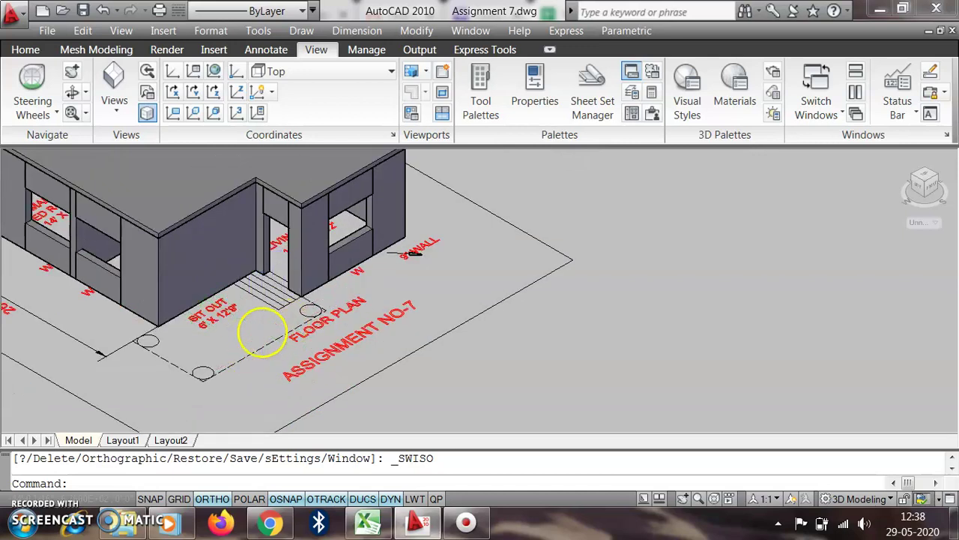
scroll(257, 332, "up", 1)
scroll(225, 345, "down", 2)
scroll(188, 362, "up", 1)
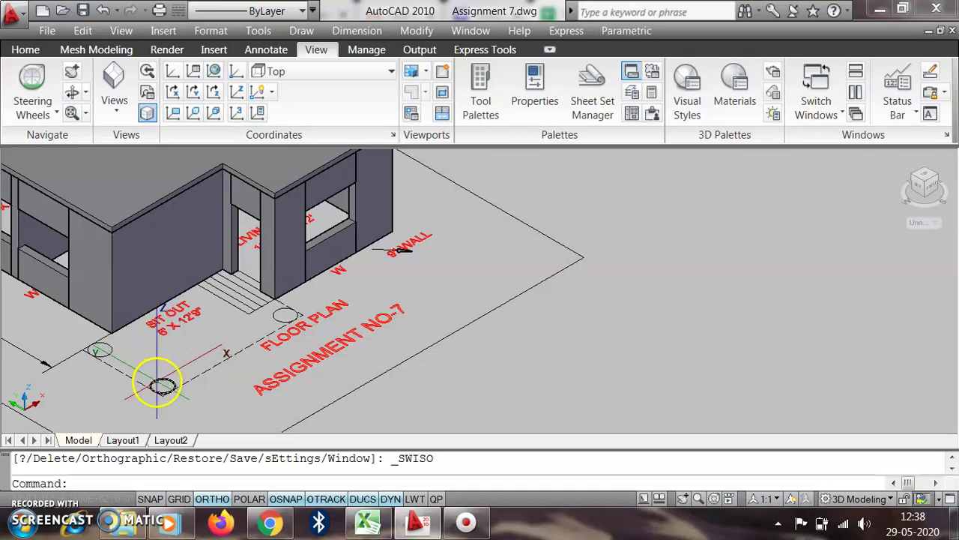
scroll(154, 349, "up", 2)
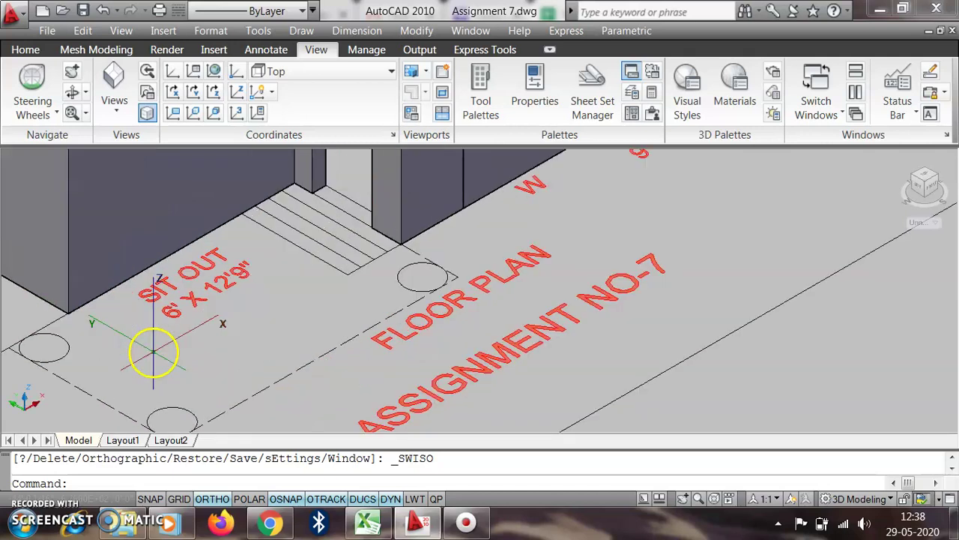
scroll(154, 354, "down", 1)
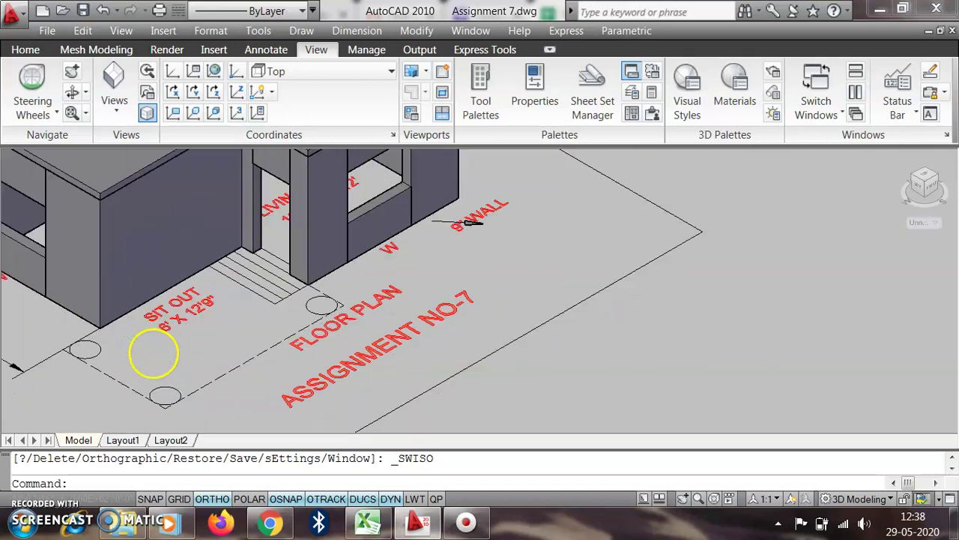
- Press/pull the sit-out circle nearest the front wall corner into a 7' high column
left_click(25, 49)
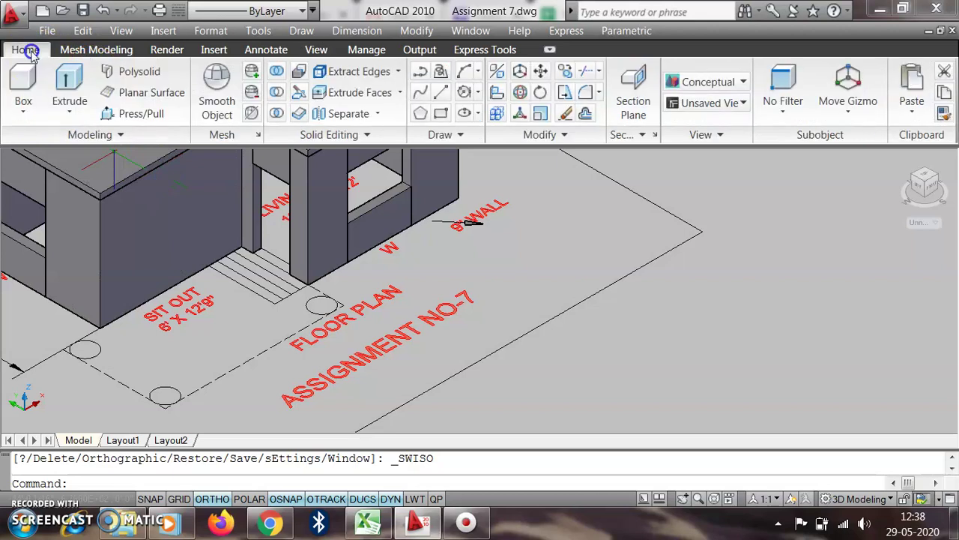
left_click(136, 113)
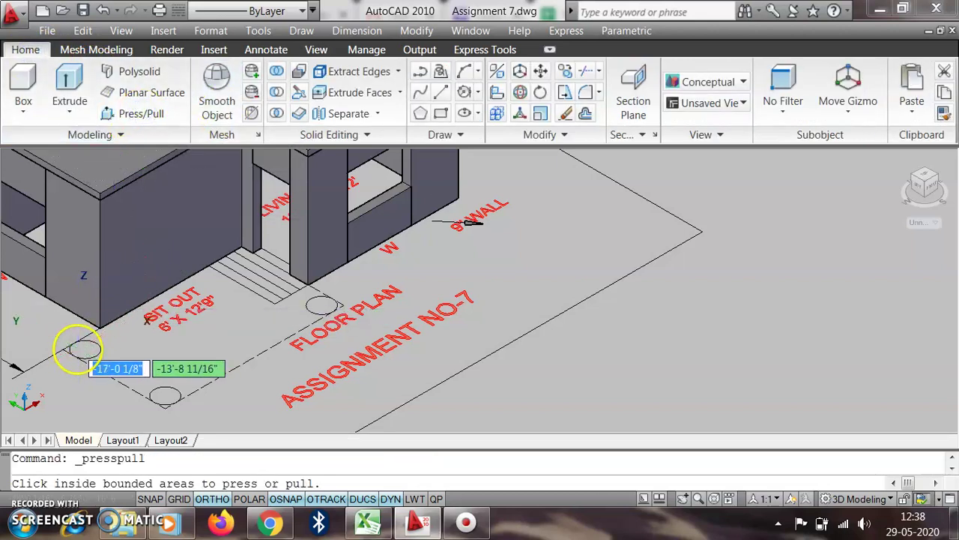
left_click(85, 349)
left_click(88, 257)
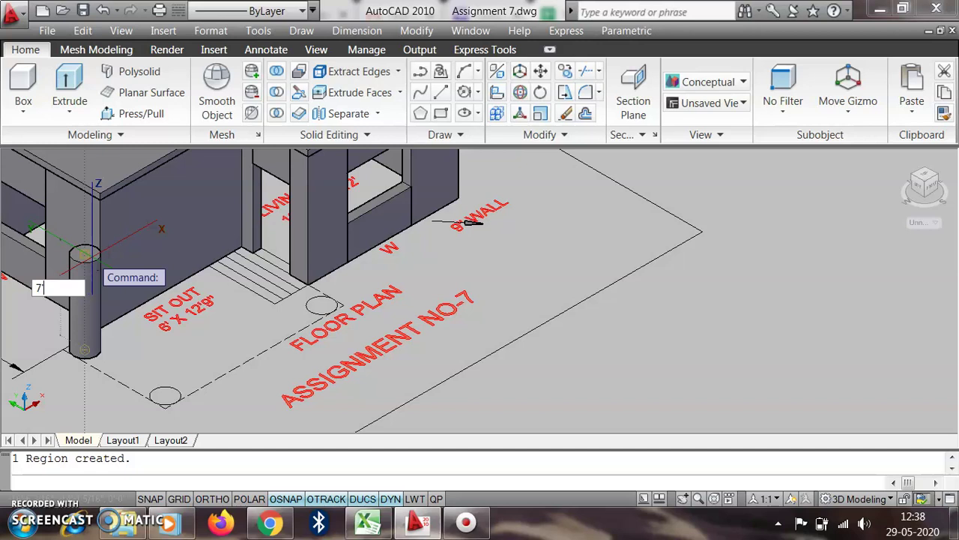
key("Return")
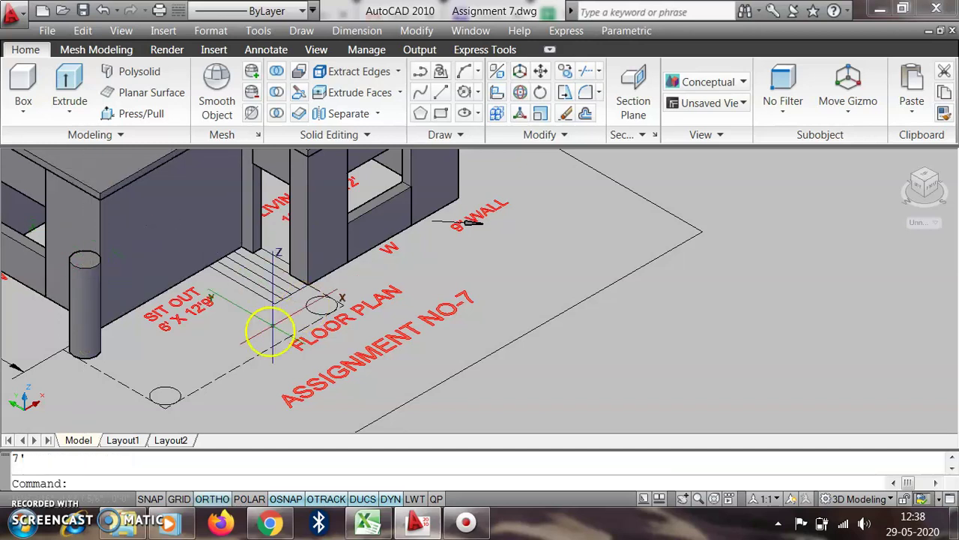
- Press/pull the remaining two circles around the sit-out into 7' high columns
left_click(129, 113)
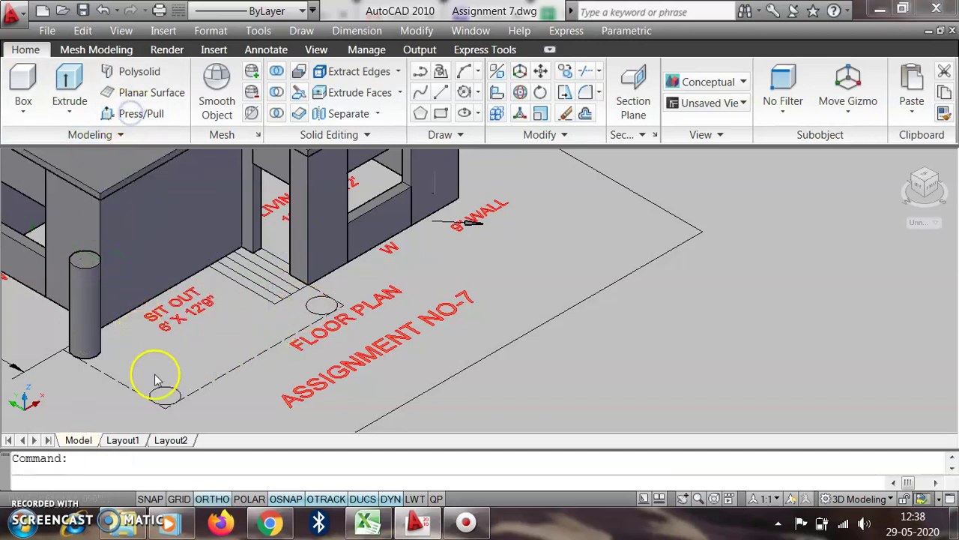
left_click(165, 396)
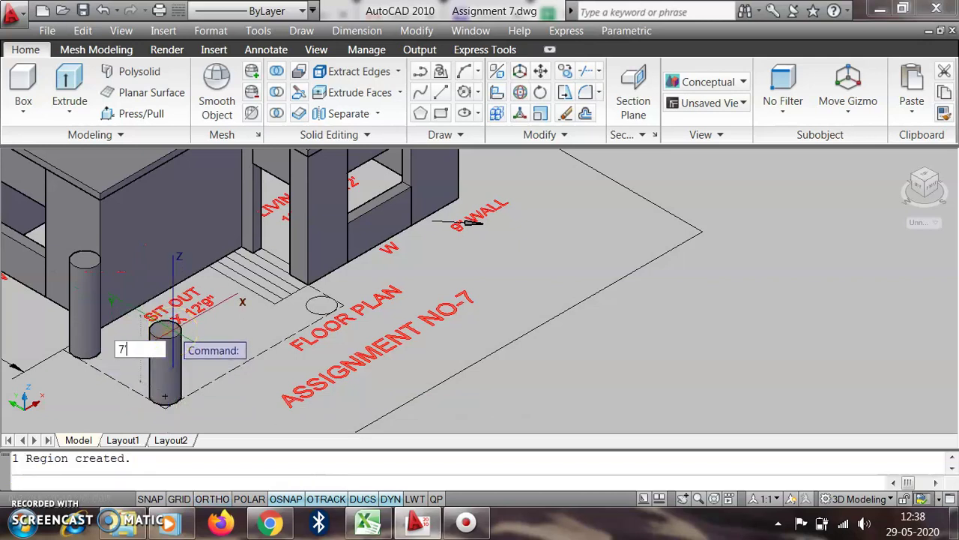
key("Return")
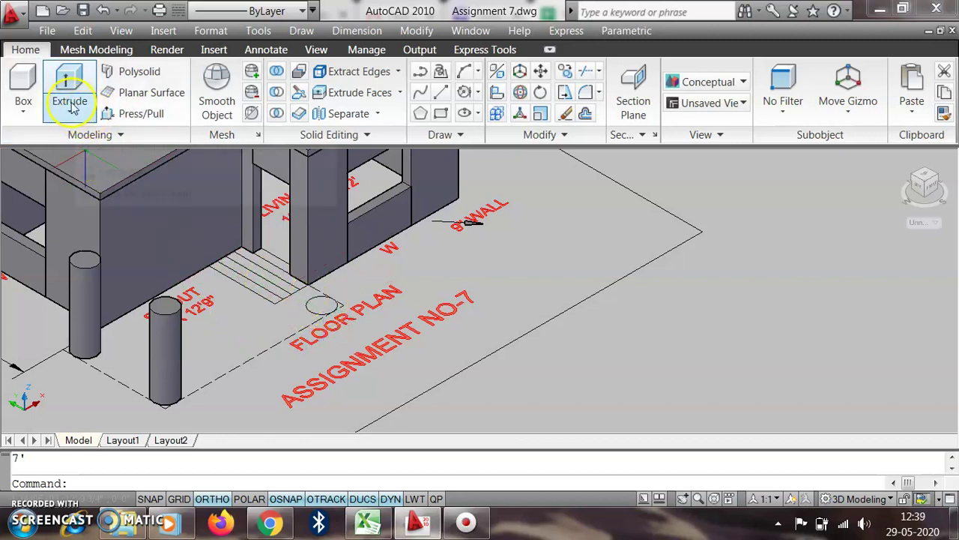
key("ctrl+shift+e")
left_click(314, 305)
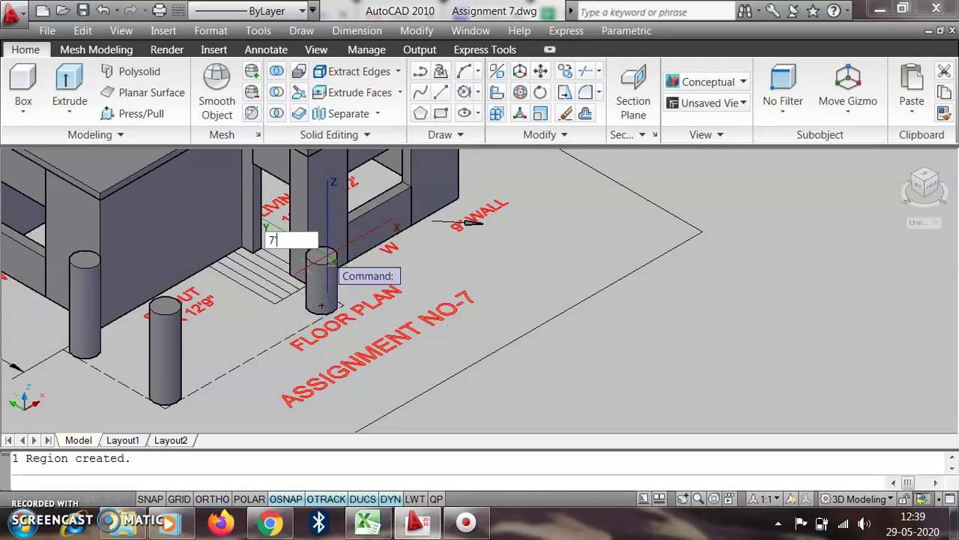
key("Return")
- Copy the dashed sit-out outline about 26' straight out from the house, into the empty area outside the plot boundary
scroll(215, 360, "down", 1)
scroll(235, 365, "up", 3)
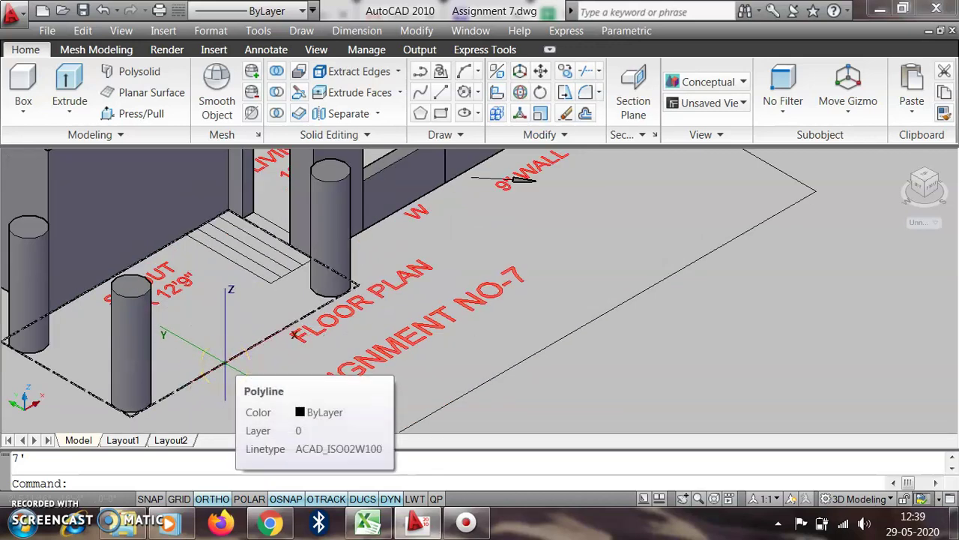
left_click(222, 366)
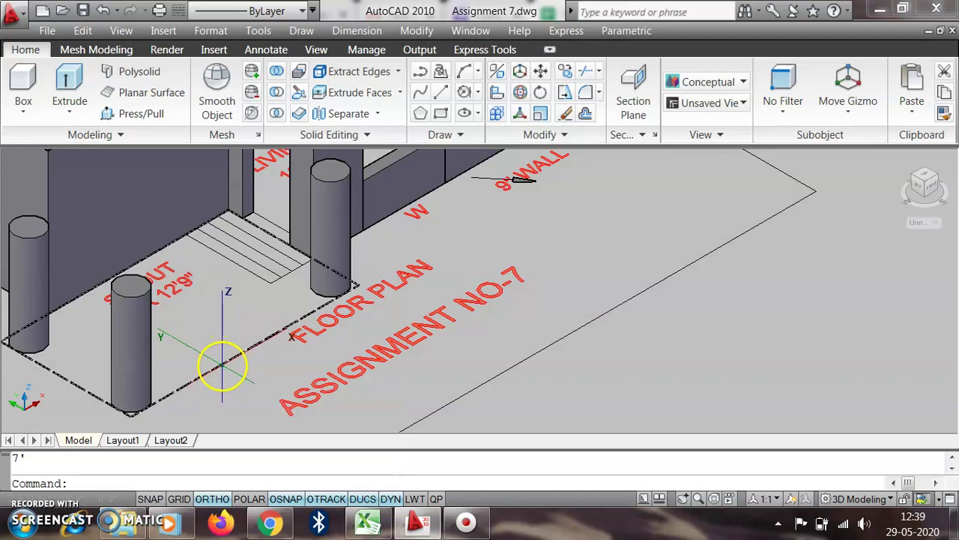
left_click(566, 72)
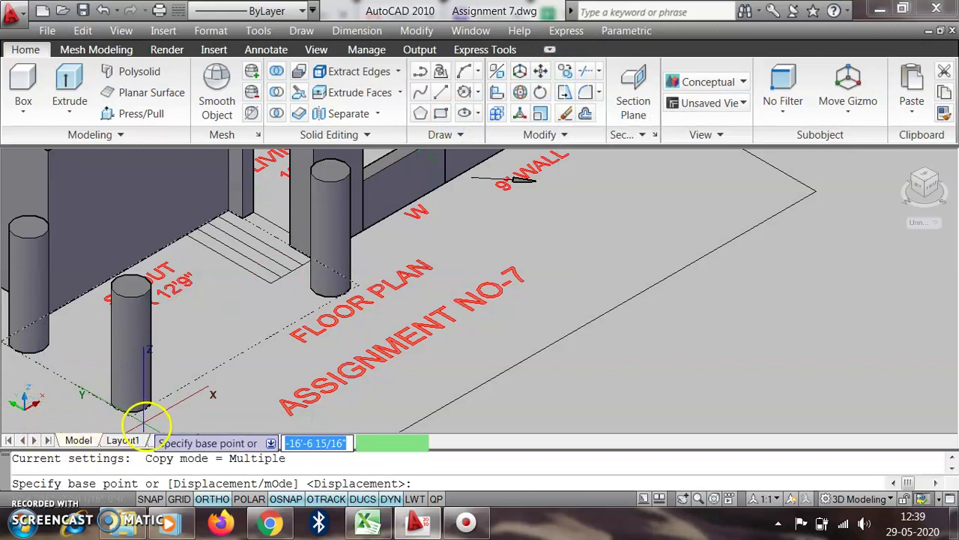
left_click(133, 421)
scroll(133, 421, "down", 4)
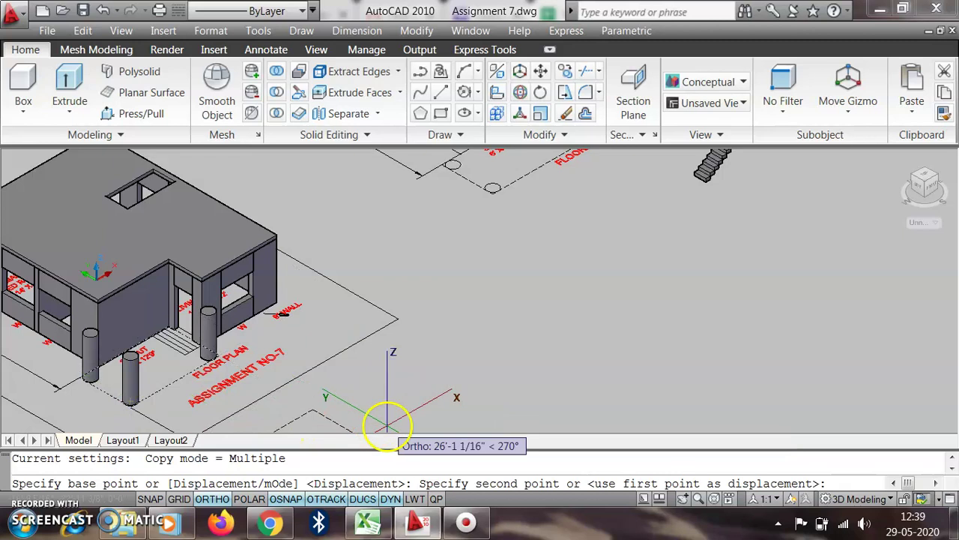
left_click(382, 422)
scroll(353, 389, "down", 4)
scroll(343, 401, "up", 4)
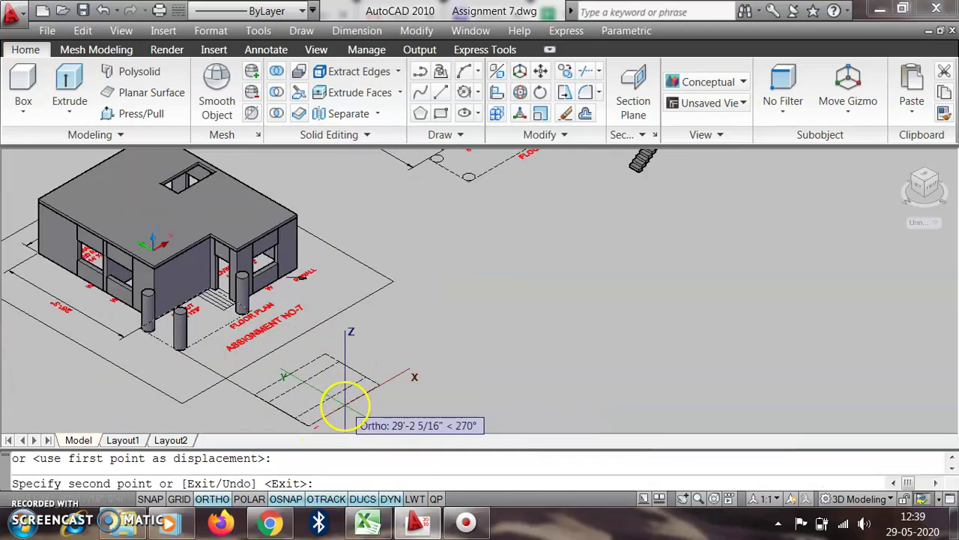
key("Escape")
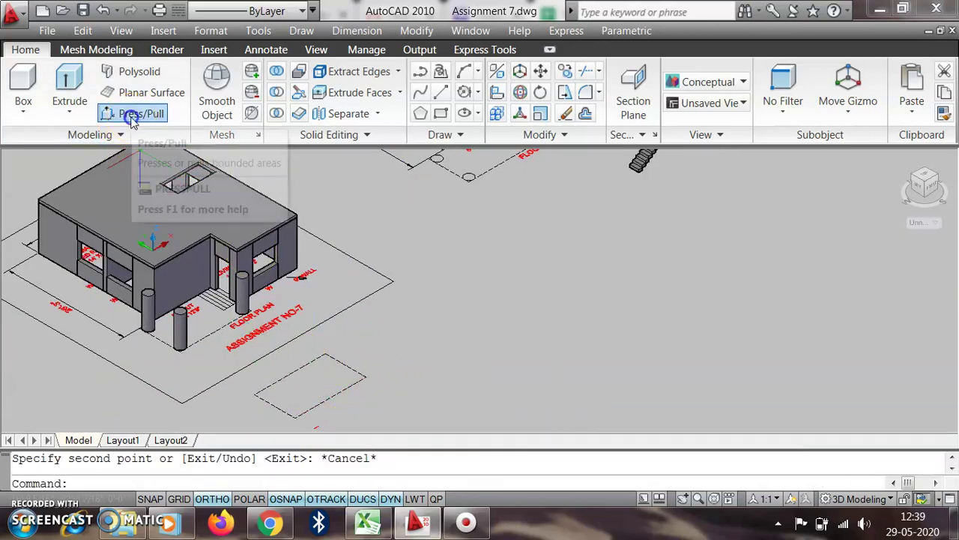
- Press/pull the copied sit-out rectangle into a 6" thick slab
scroll(300, 386, "up", 3)
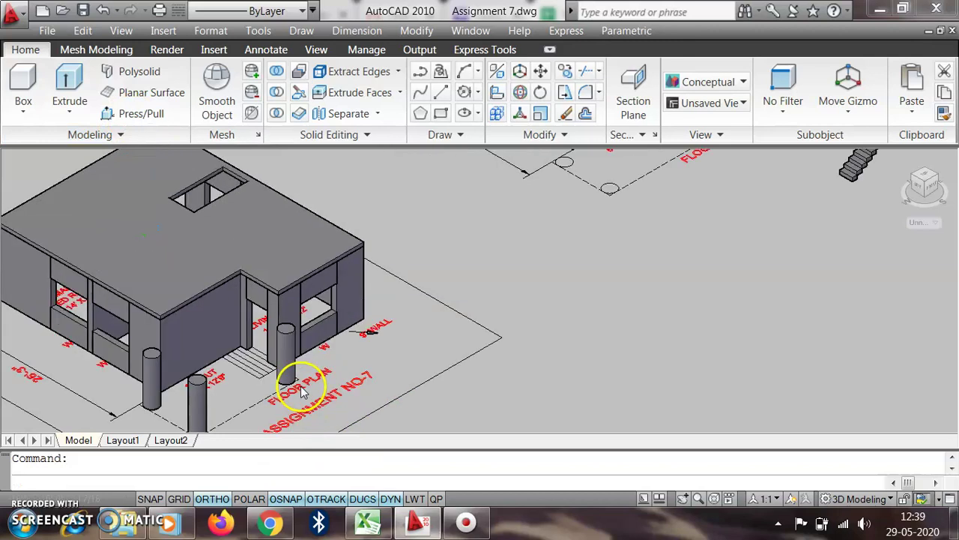
scroll(322, 345, "down", 6)
scroll(341, 379, "up", 5)
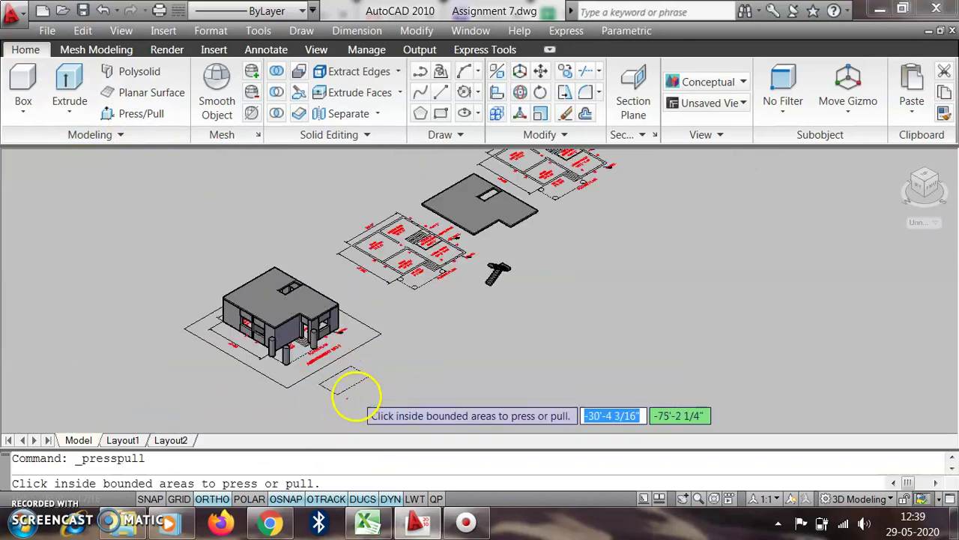
left_click(339, 365)
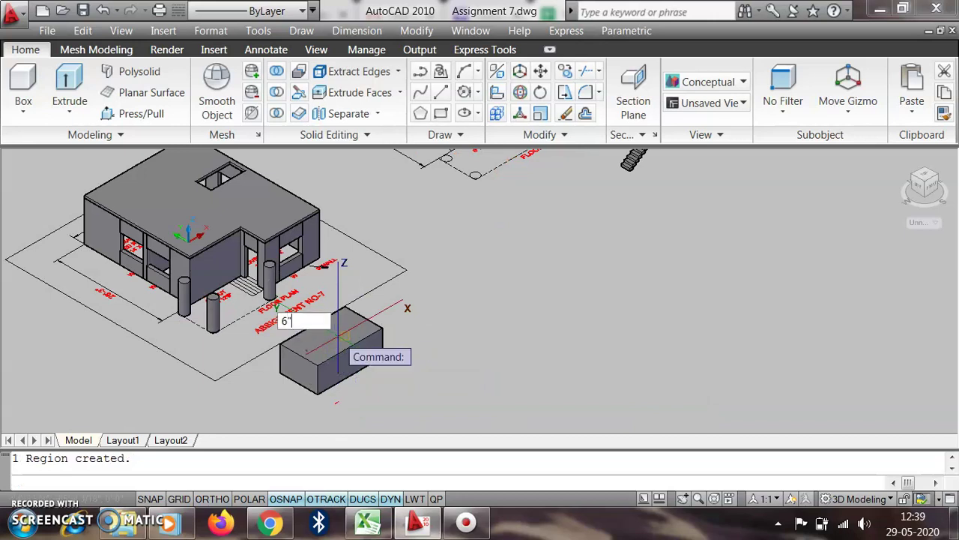
type("6\"")
key("Return")
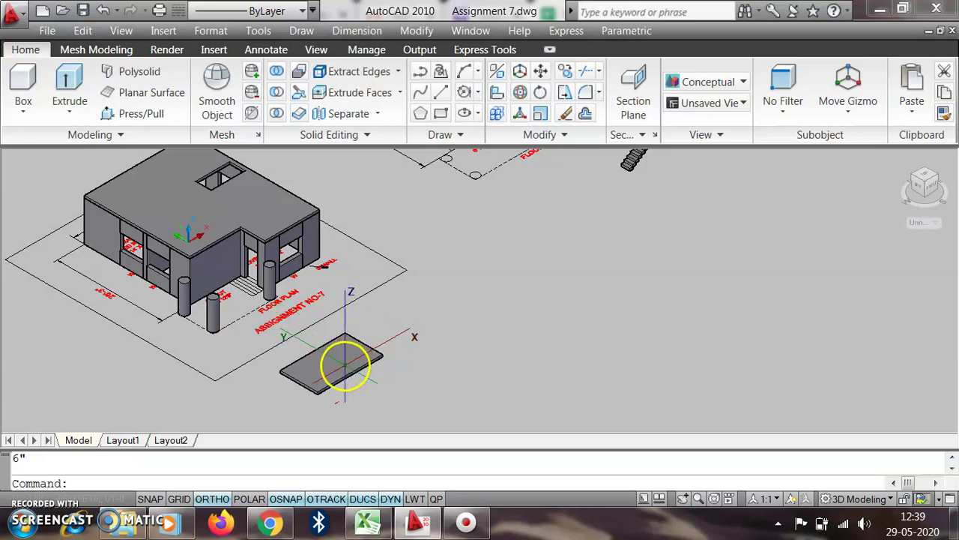
- Move the sit-out slab by its back corner onto the three columns, fitting it into the recessed front wall corner of the house
scroll(345, 365, "up", 3)
left_click(315, 388)
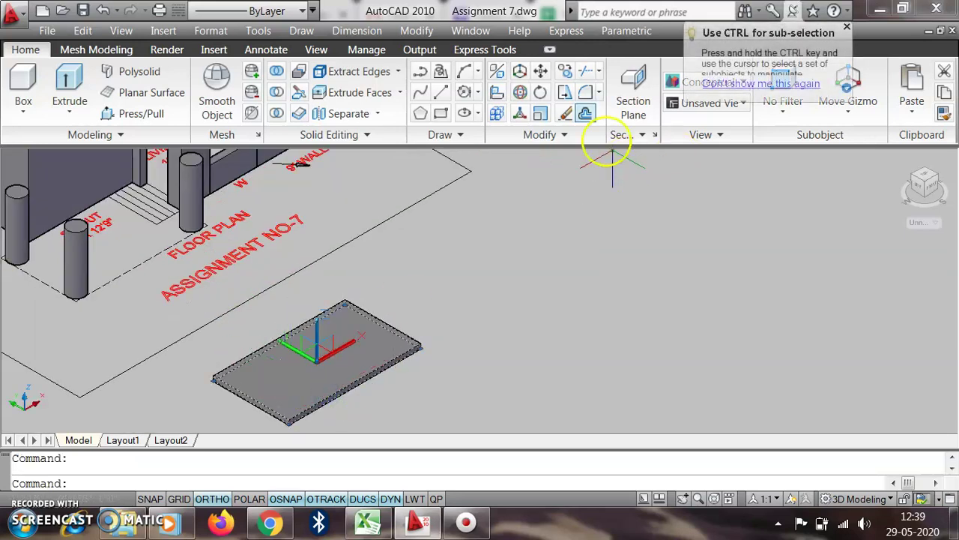
left_click(540, 71)
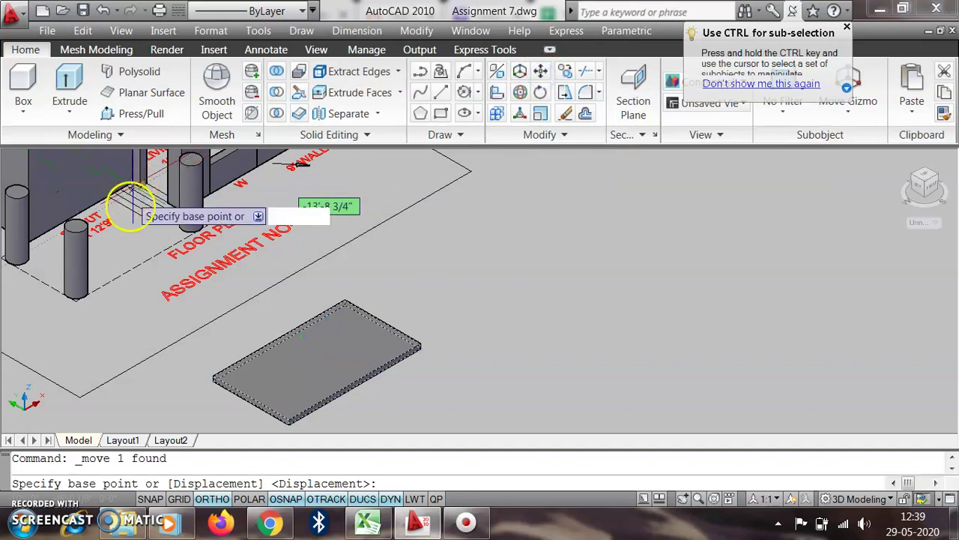
scroll(154, 232, "down", 3)
scroll(202, 247, "up", 2)
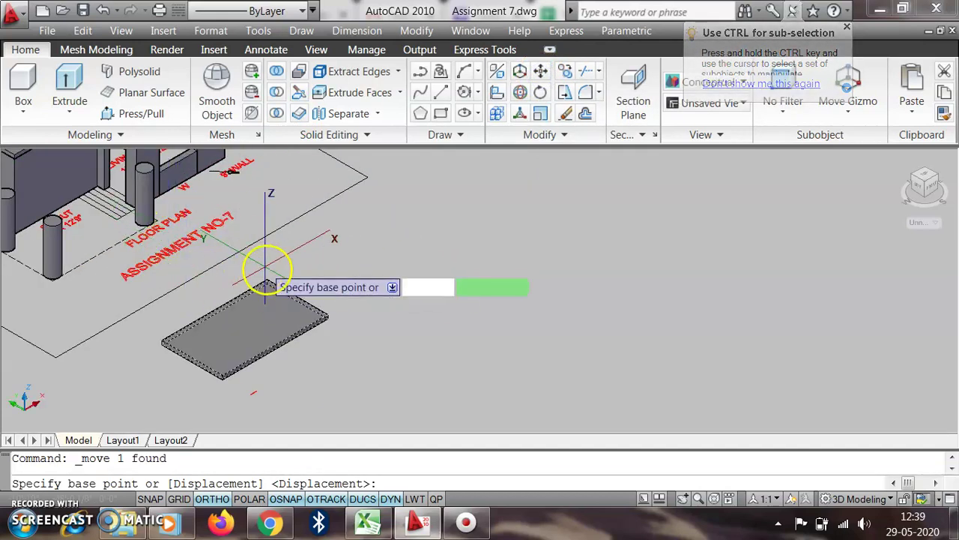
scroll(264, 279, "up", 2)
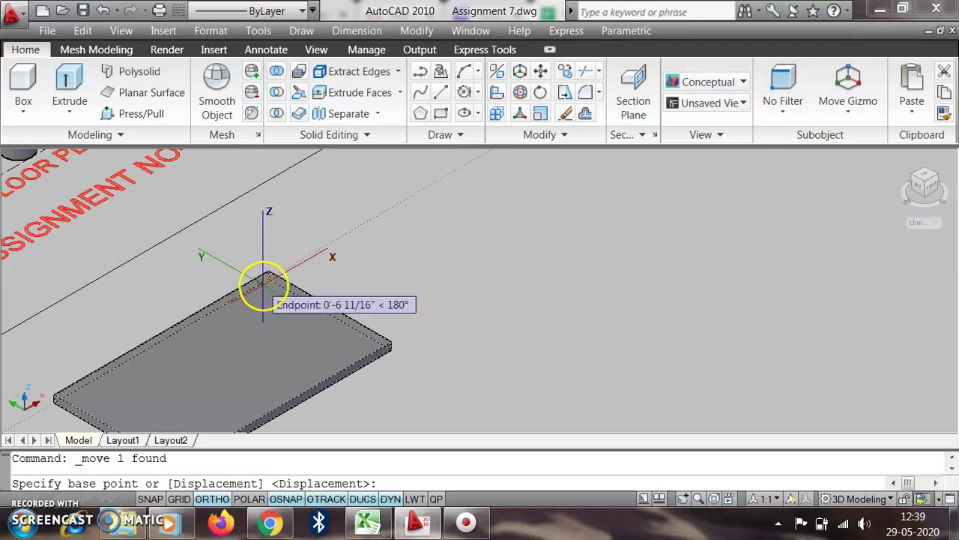
left_click(264, 284)
scroll(266, 292, "down", 3)
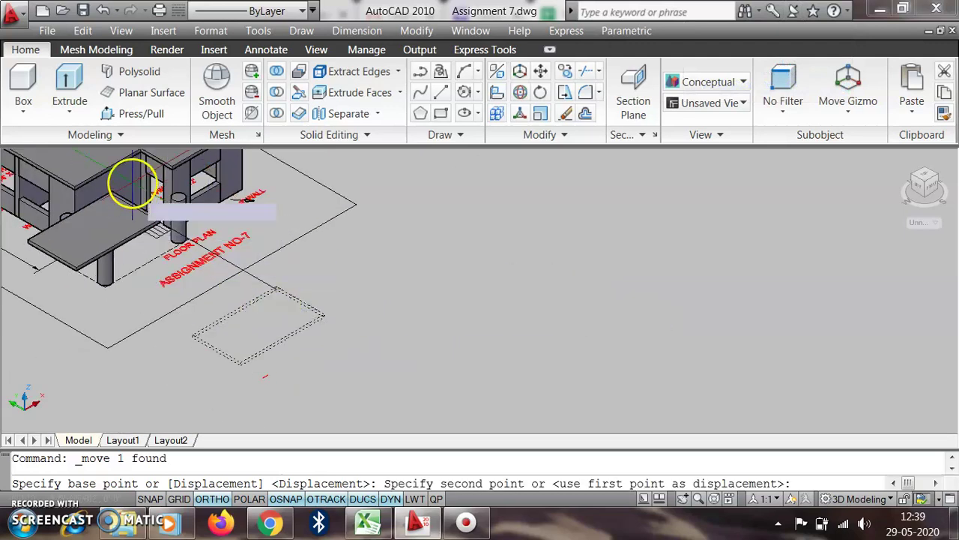
scroll(133, 183, "up", 4)
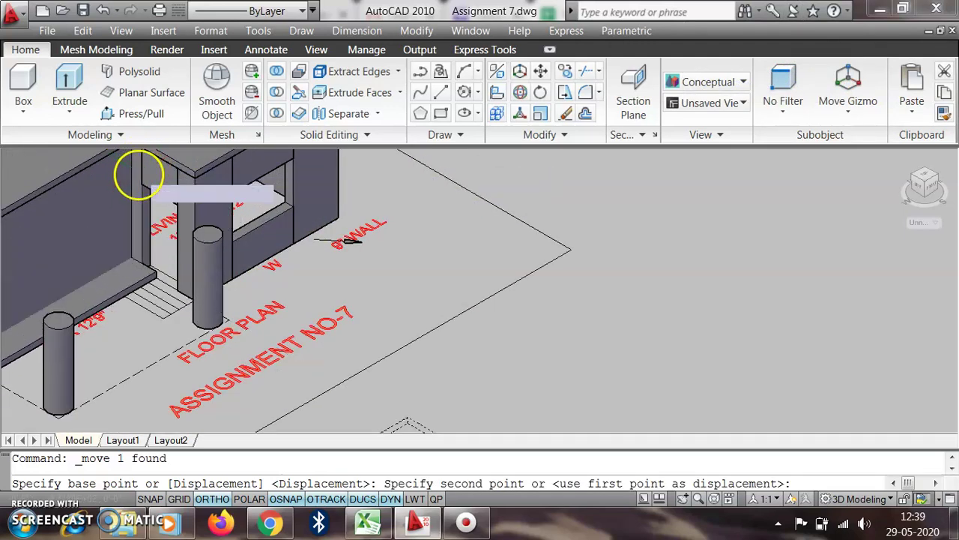
scroll(135, 184, "up", 4)
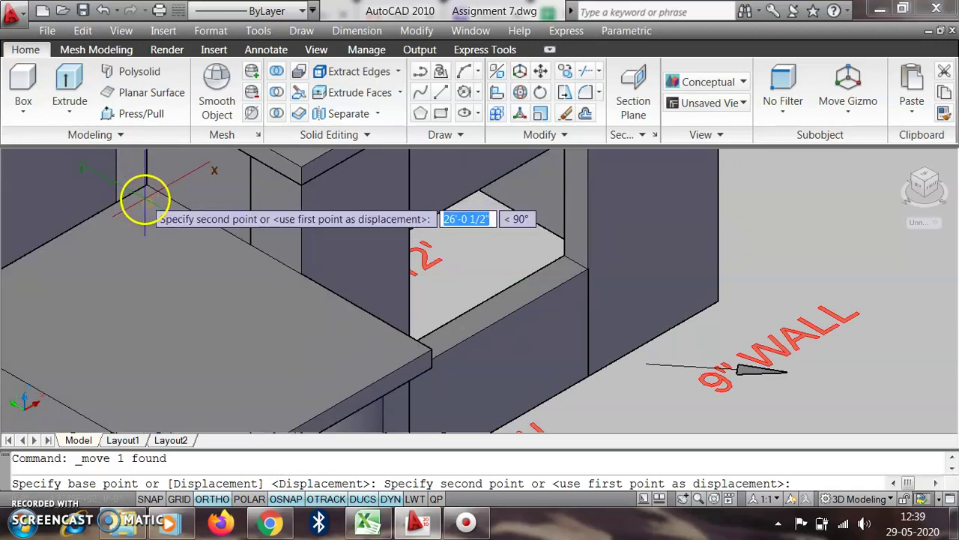
left_click(114, 190)
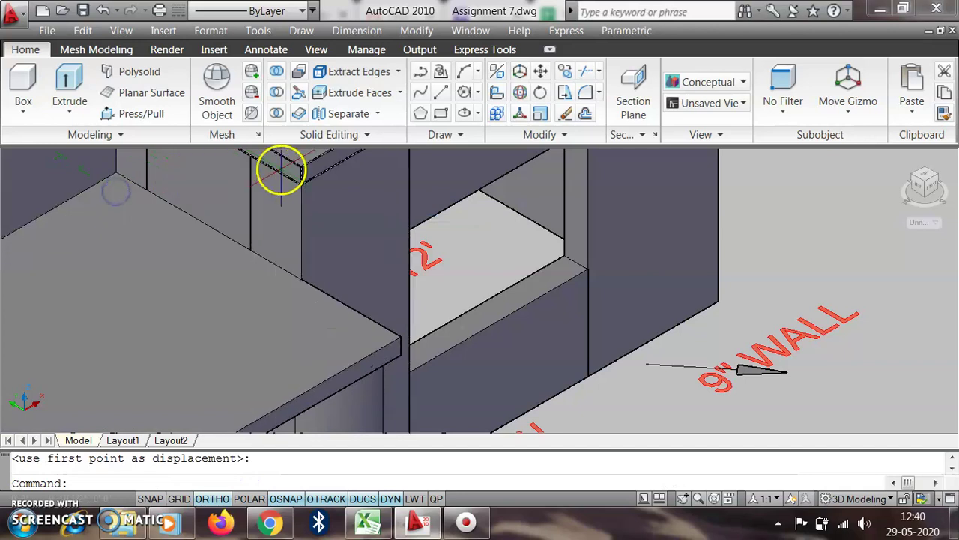
scroll(429, 211, "down", 5)
key("Escape")
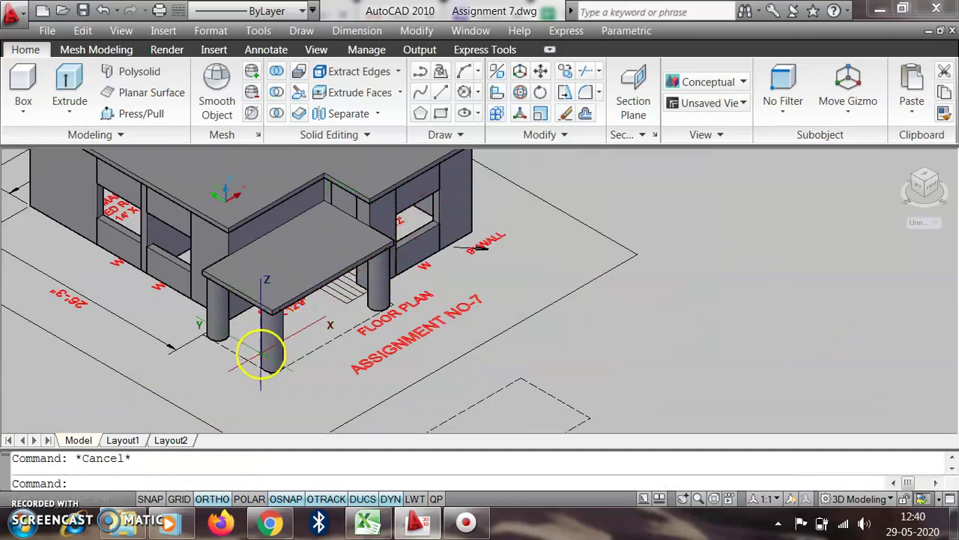
- Examine the sit-out slab on its columns, the leftover dashed rectangle and the other floor plans in the drawing
scroll(257, 350, "up", 4)
scroll(499, 291, "down", 5)
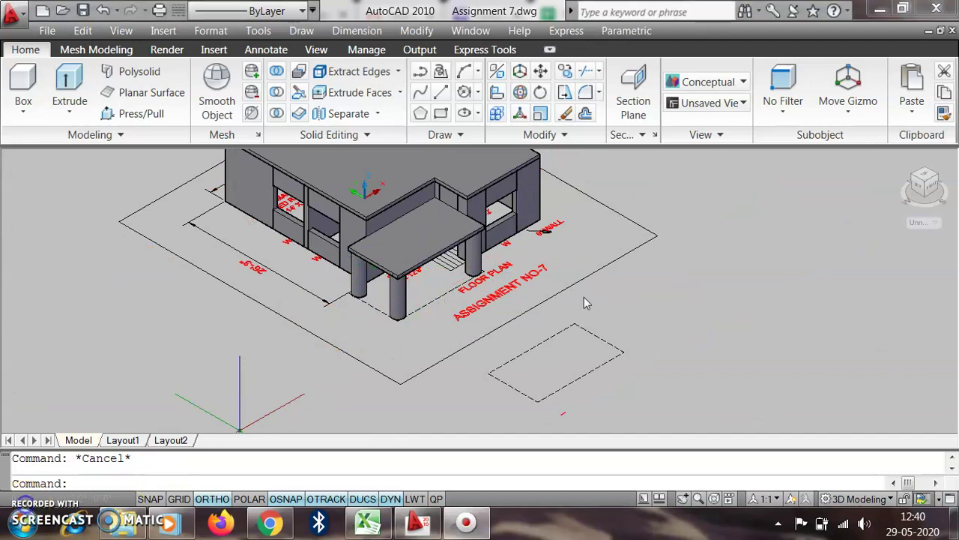
scroll(541, 344, "up", 4)
scroll(428, 328, "up", 2)
scroll(384, 330, "down", 4)
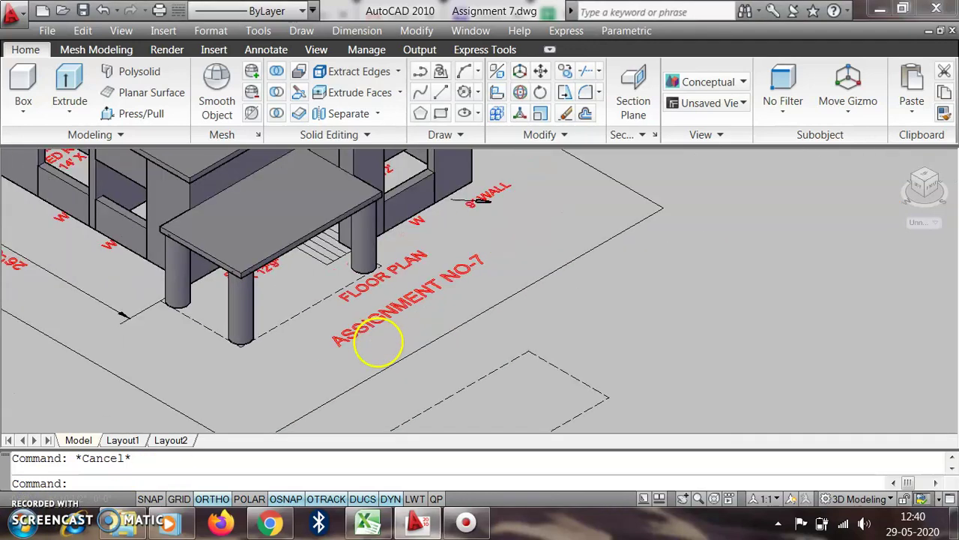
scroll(381, 326, "up", 4)
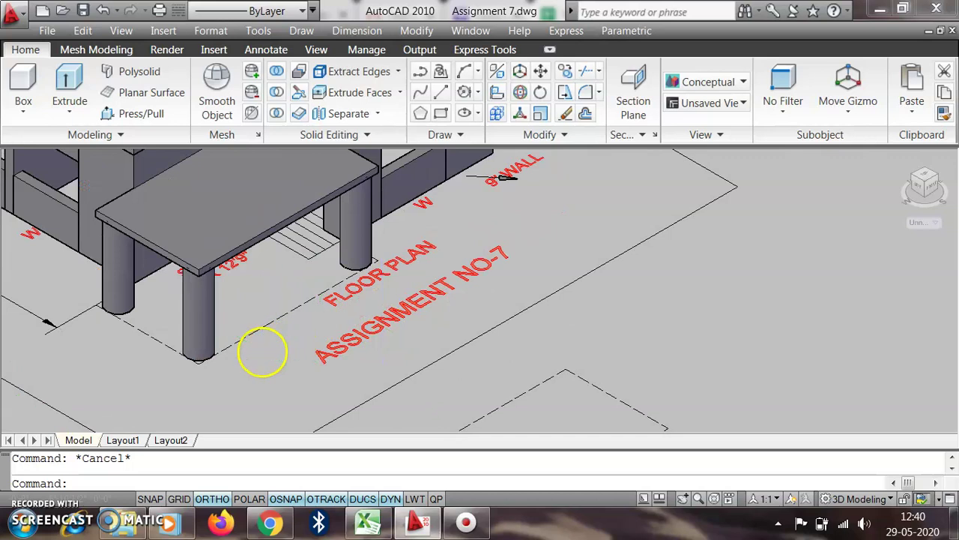
scroll(262, 352, "down", 5)
scroll(364, 353, "down", 4)
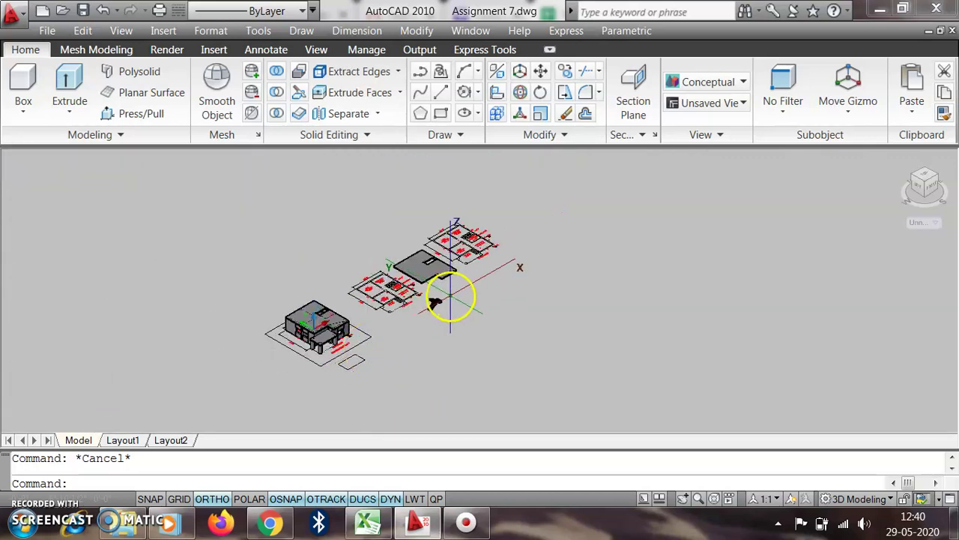
- Copy the outer wall outline of the floor plan nearest the house model into the empty area beyond the separate staircase
scroll(446, 292, "up", 6)
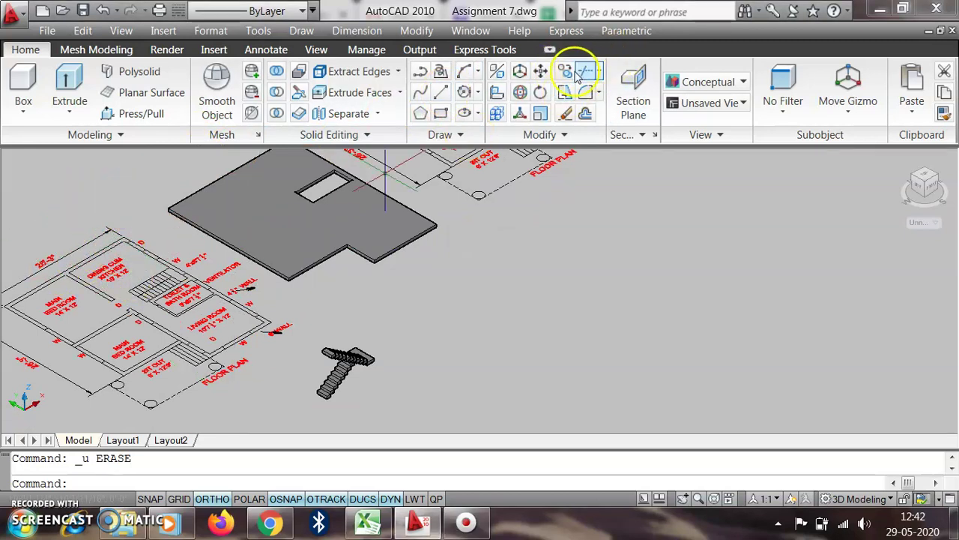
left_click(496, 92)
left_click(86, 257)
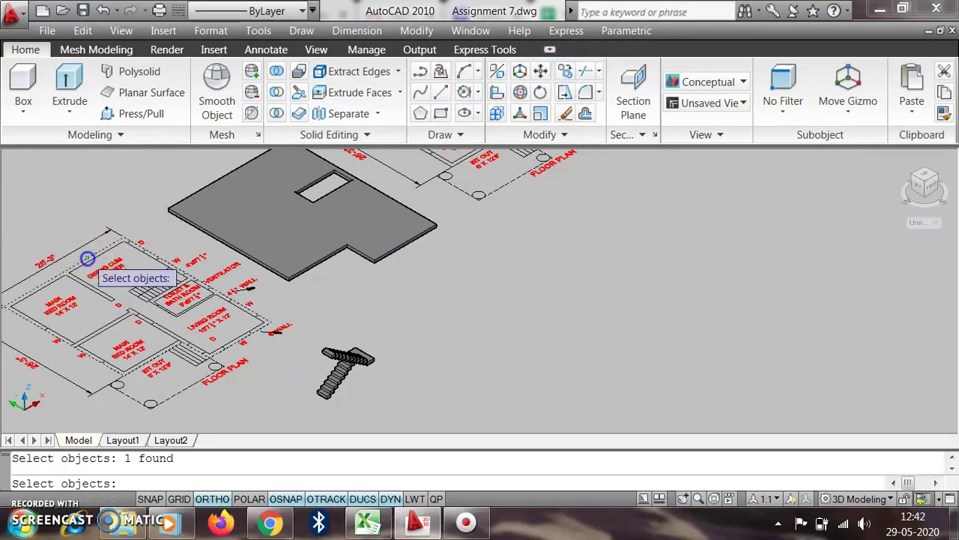
key("Return")
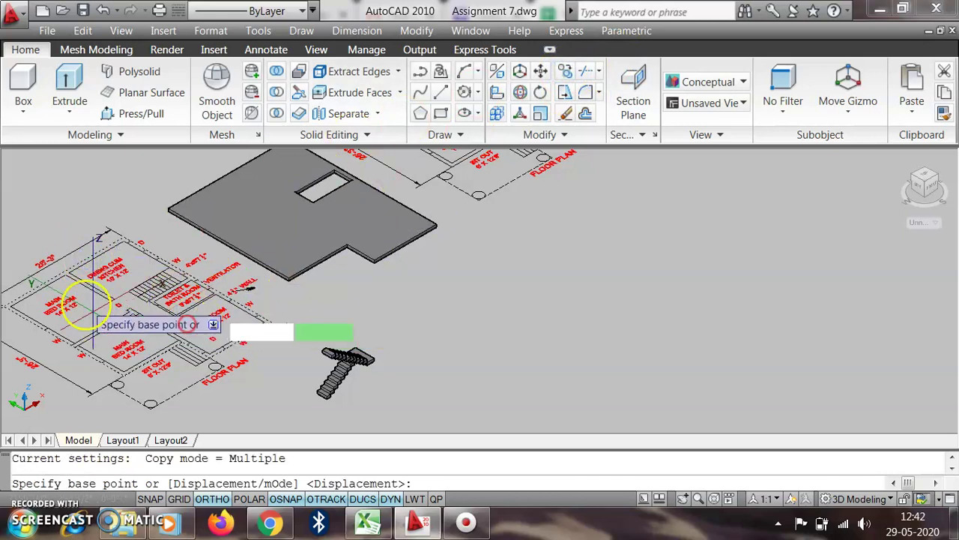
left_click(98, 310)
scroll(343, 325, "down", 4)
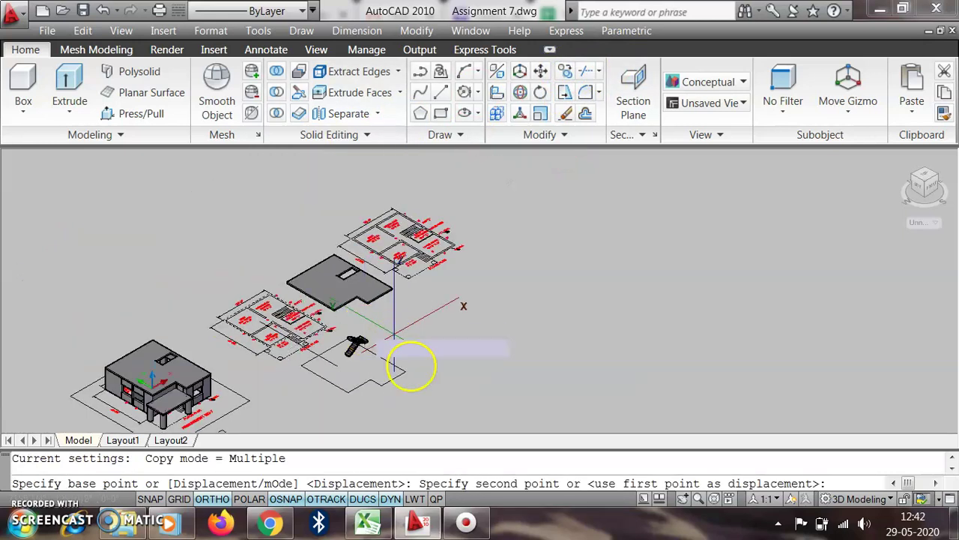
left_click(401, 380)
scroll(419, 397, "up", 3)
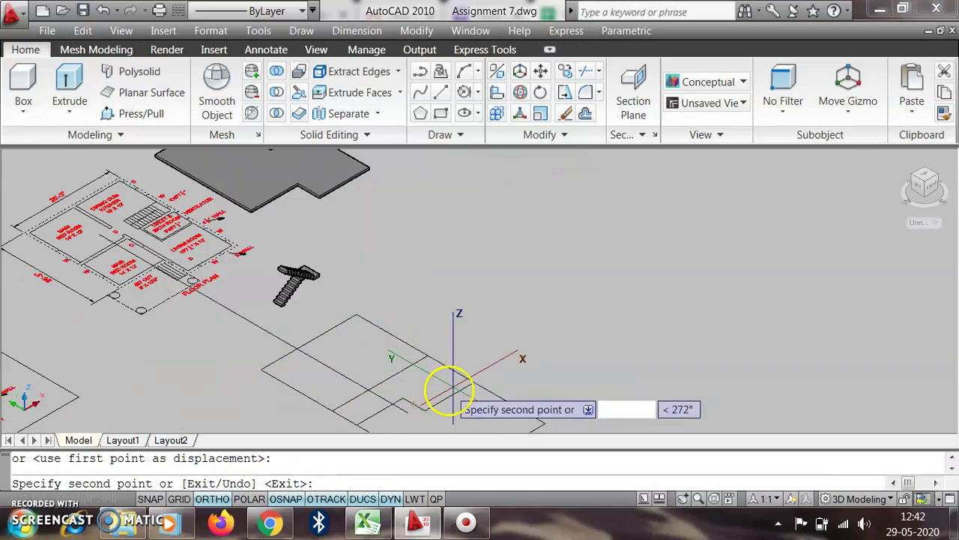
key("Escape")
- Press/pull the copied house outline downward into a 3' thick base slab
scroll(424, 395, "up", 4)
scroll(407, 382, "down", 4)
scroll(403, 380, "up", 4)
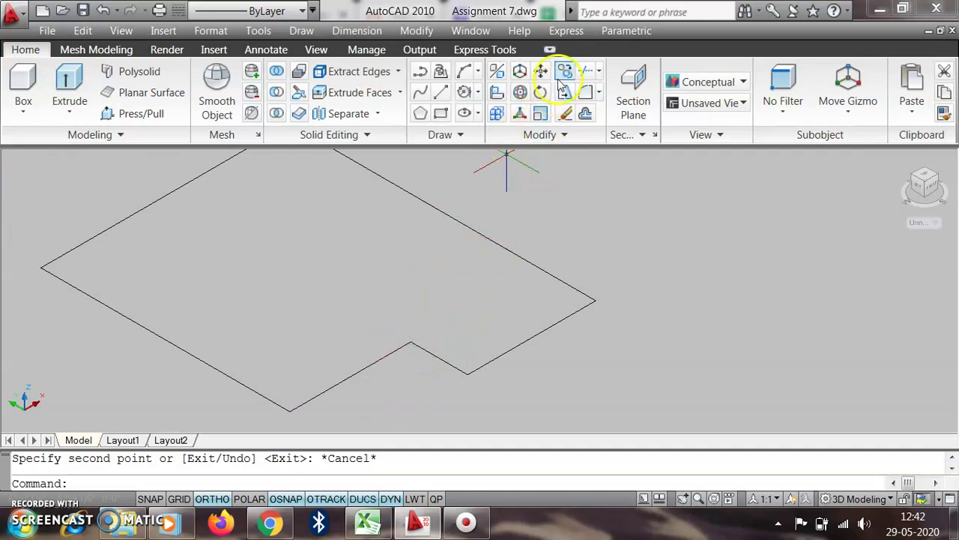
left_click(129, 115)
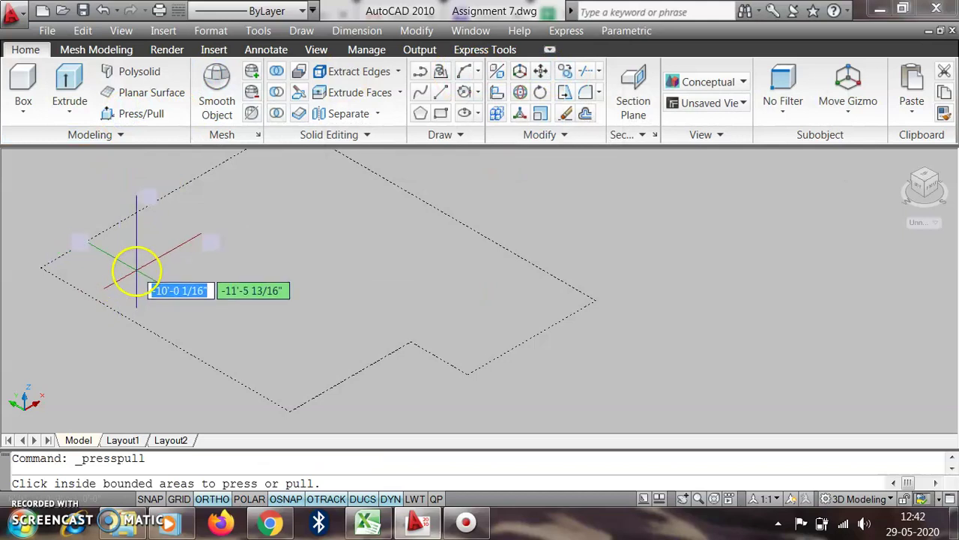
left_click(138, 269)
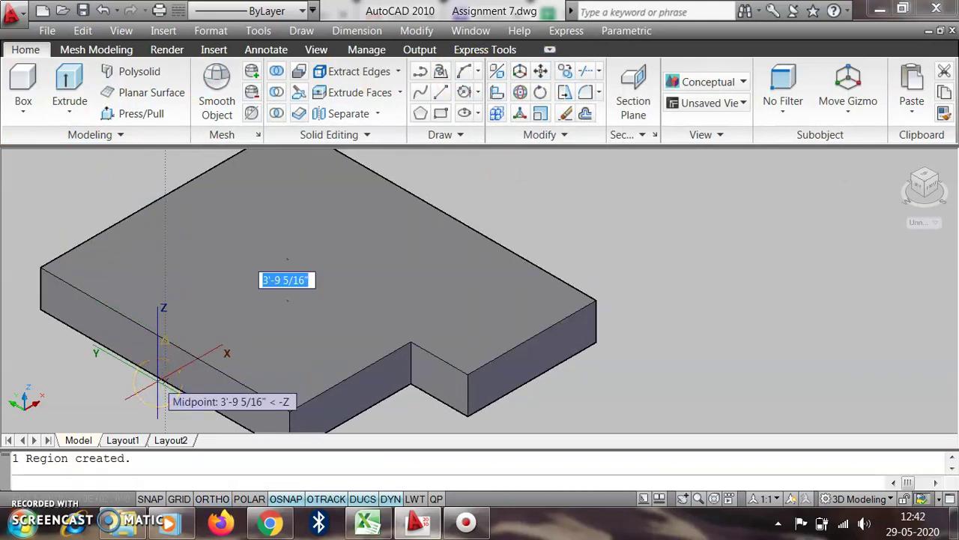
type("3")
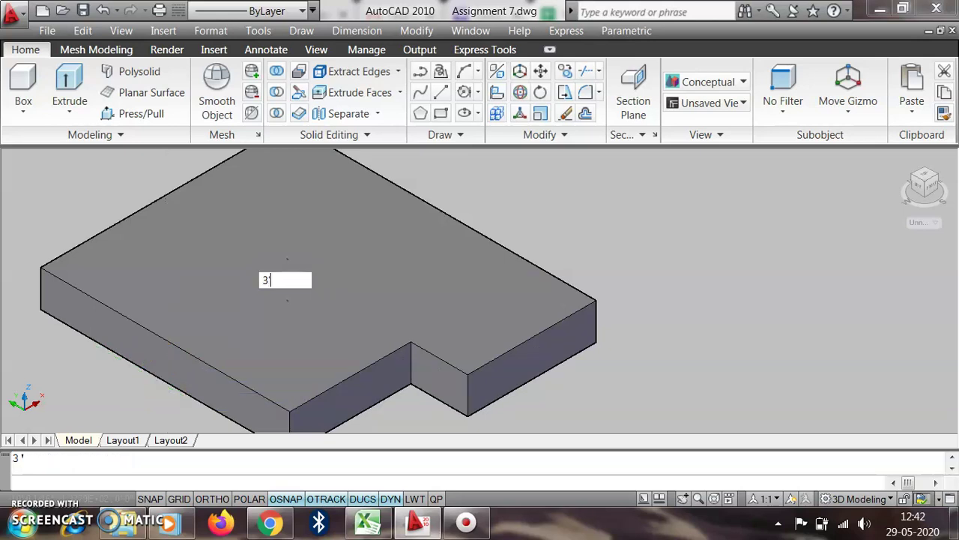
key("Return")
scroll(298, 317, "down", 4)
scroll(300, 339, "up", 3)
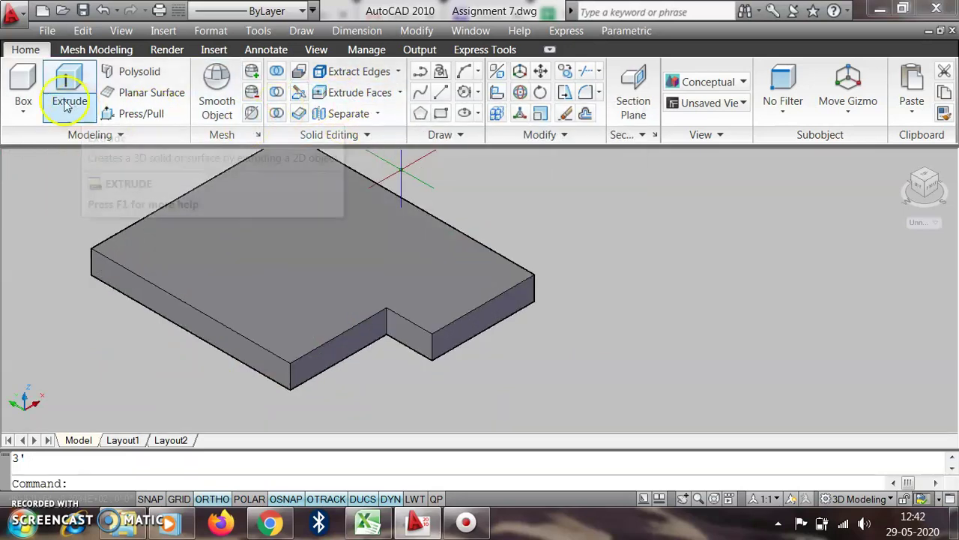
- Copy the 3' slab by its top corner to the matching bottom corner of the house walls, placing it beneath the house
left_click(204, 241)
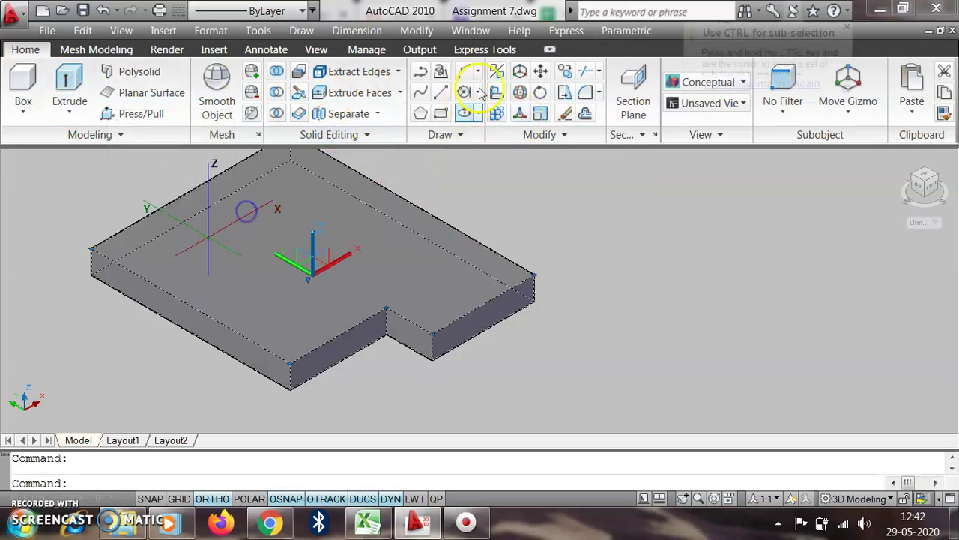
left_click(564, 71)
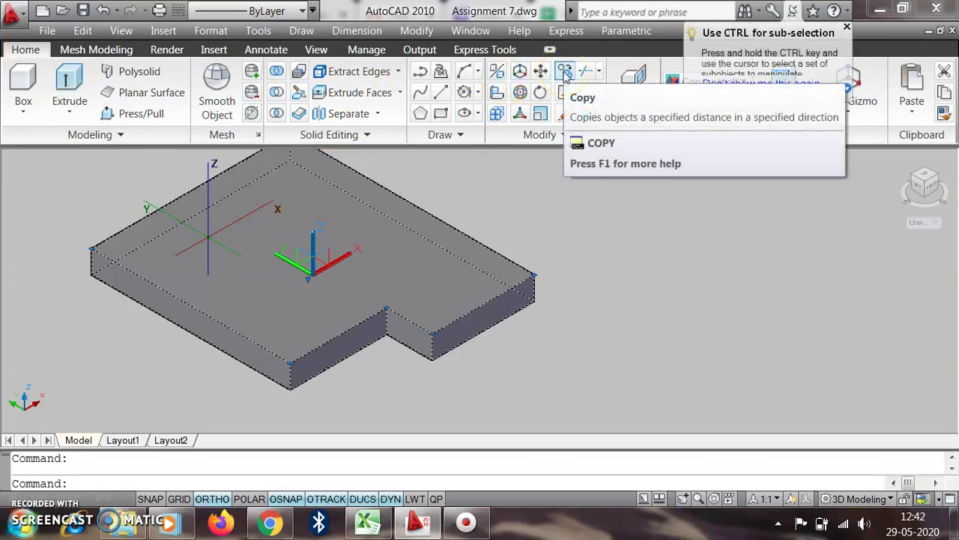
left_click(564, 71)
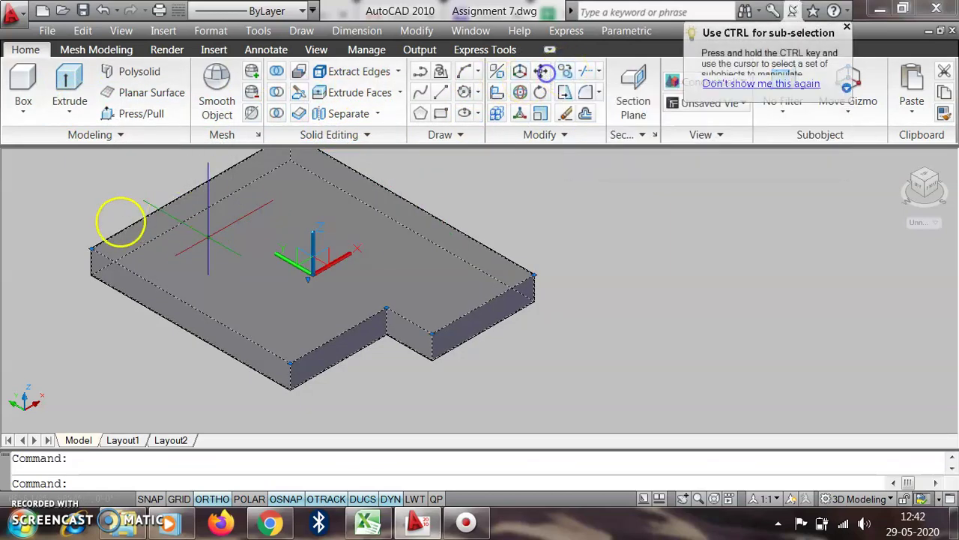
left_click(92, 246)
scroll(467, 241, "down", 4)
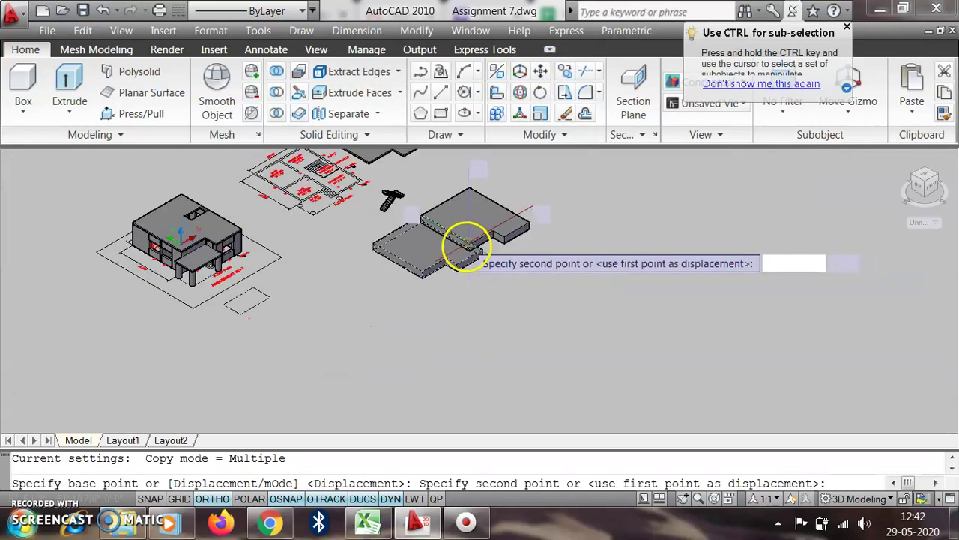
scroll(97, 235, "up", 4)
scroll(180, 218, "up", 6)
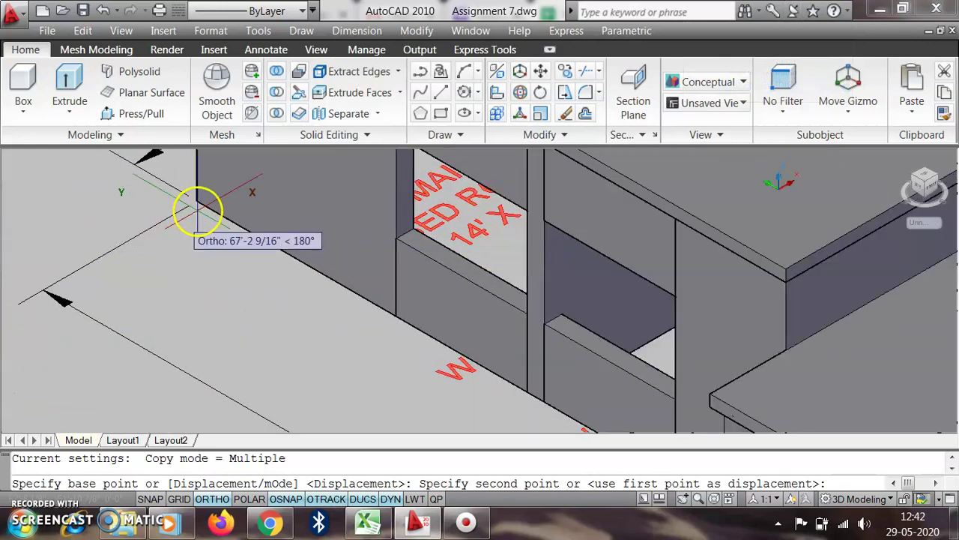
left_click(195, 204)
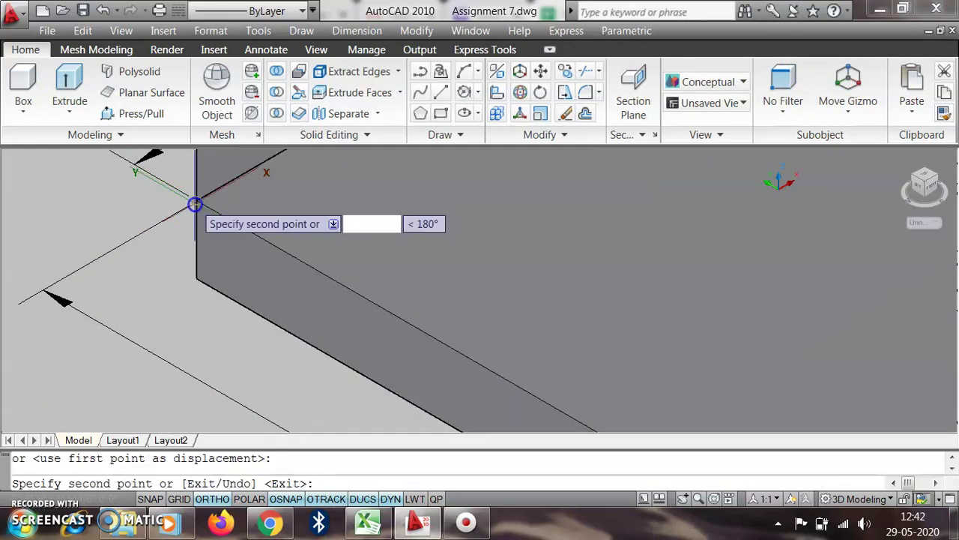
scroll(161, 214, "down", 5)
scroll(399, 315, "up", 1)
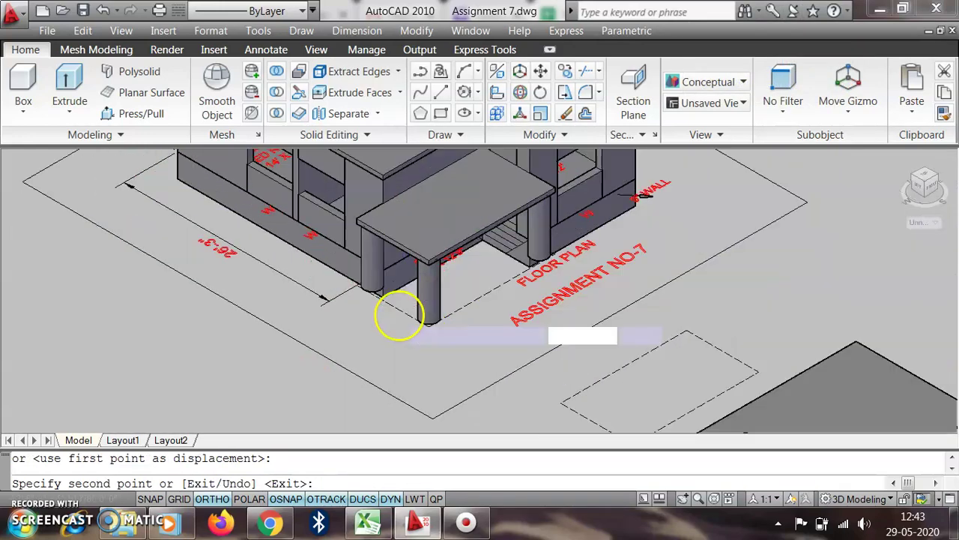
scroll(439, 315, "up", 5)
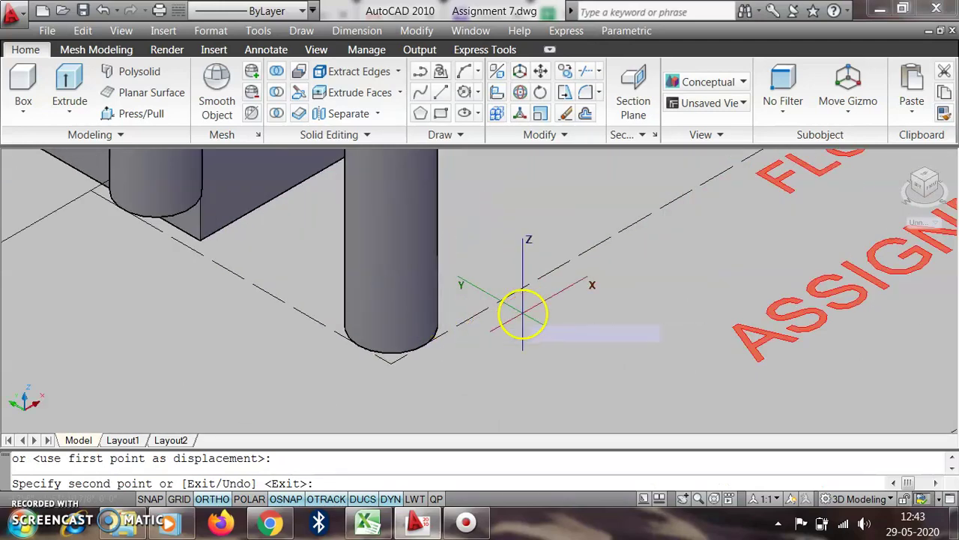
scroll(306, 301, "down", 4)
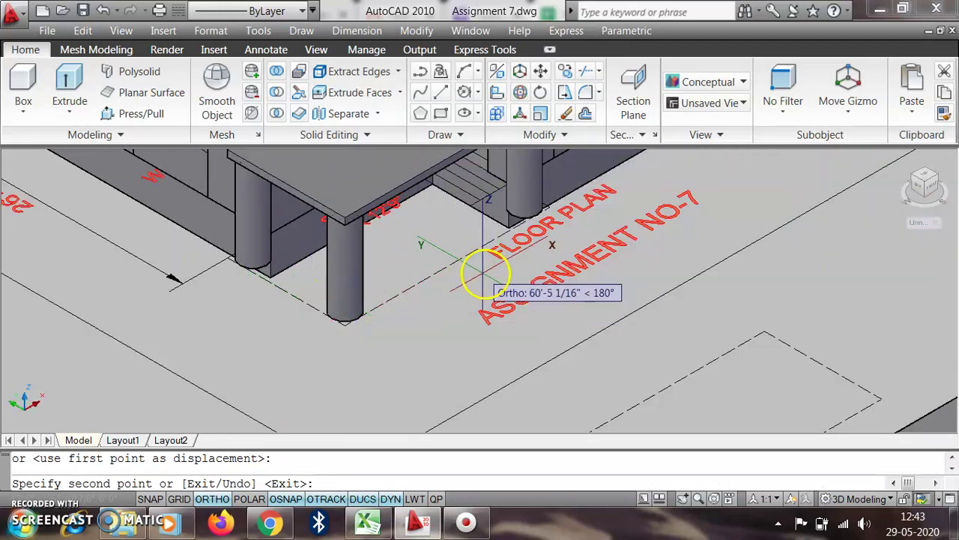
key("Escape")
- Press/pull the entrance step strip nearest the house wall 9" downward on the neighbouring floor plan's sit-out
scroll(332, 317, "down", 4)
scroll(528, 412, "up", 3)
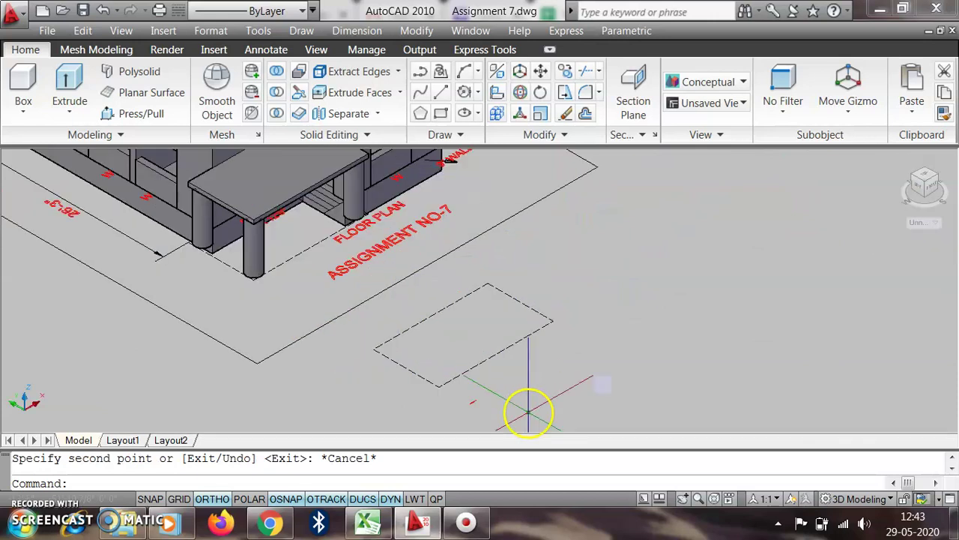
scroll(356, 213, "up", 4)
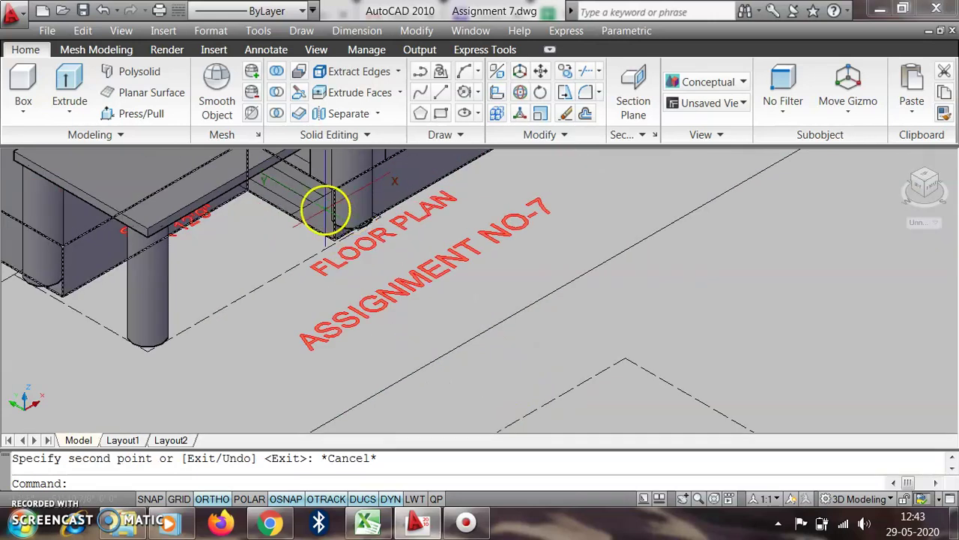
scroll(305, 251, "down", 1)
scroll(278, 204, "down", 8)
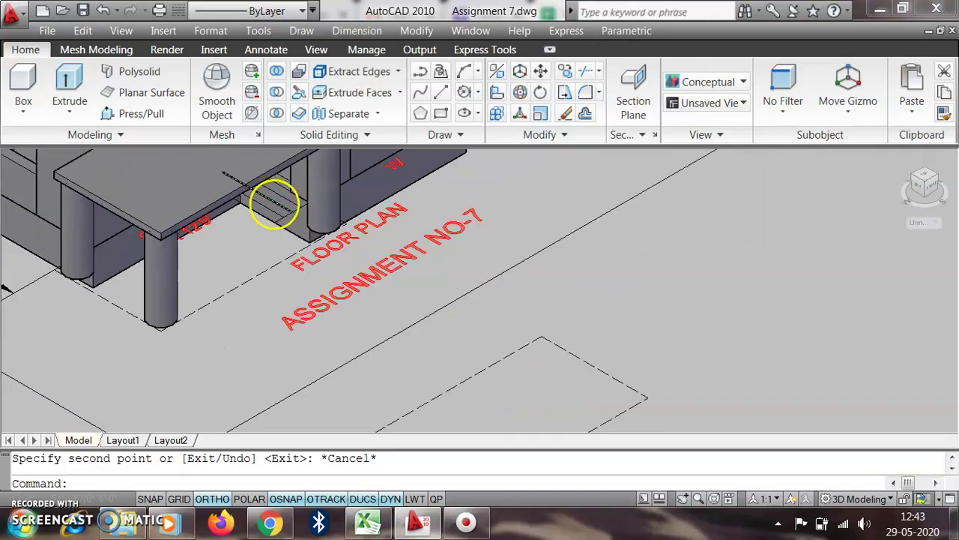
scroll(335, 193, "up", 6)
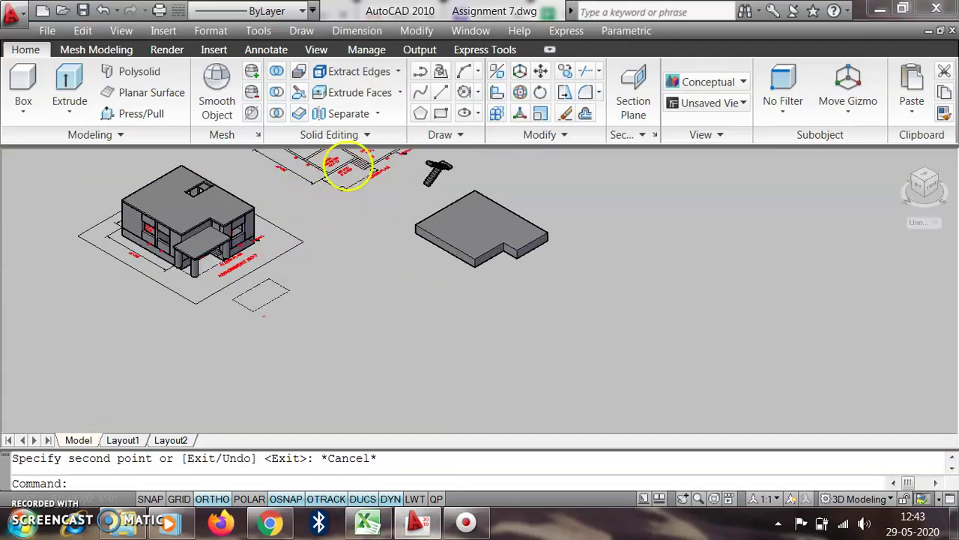
scroll(401, 176, "up", 2)
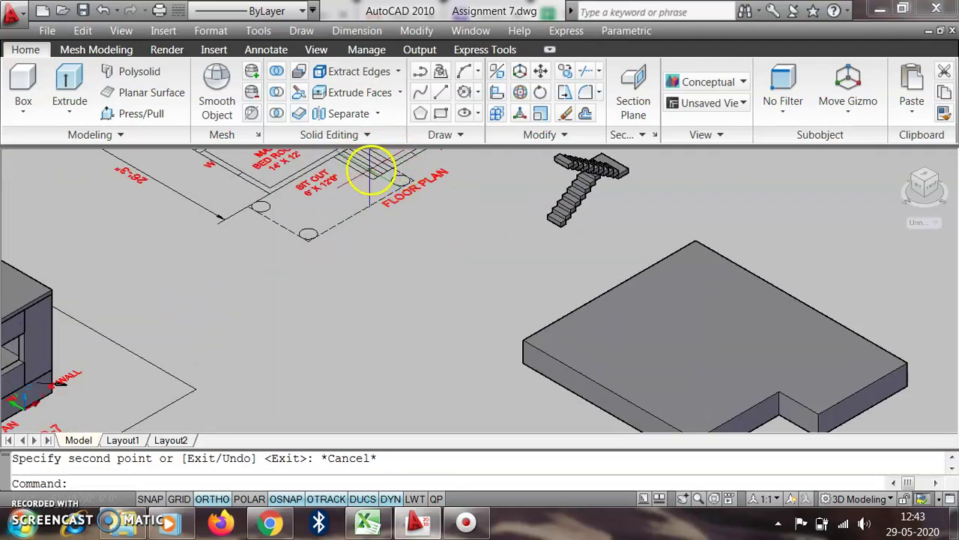
scroll(381, 174, "up", 3)
scroll(368, 188, "down", 4)
scroll(357, 199, "up", 5)
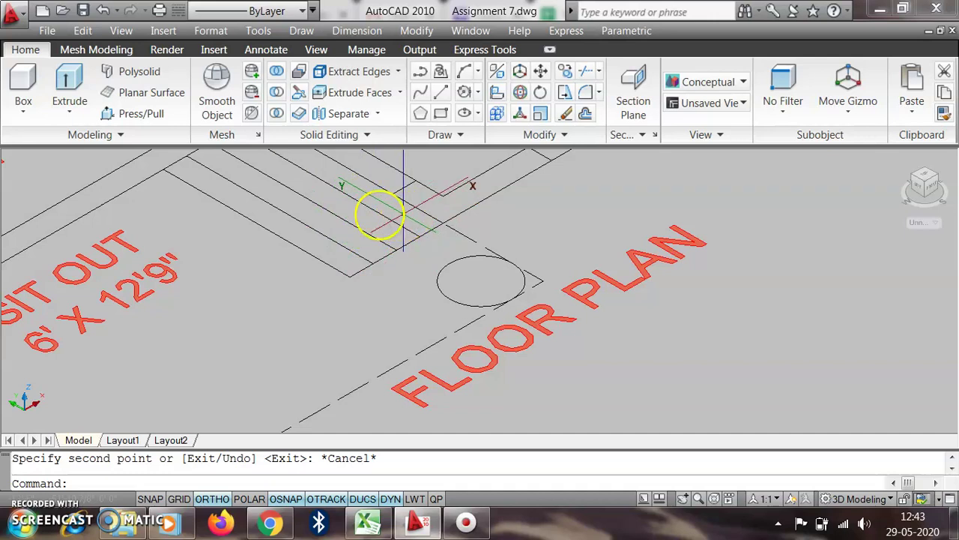
left_click(134, 114)
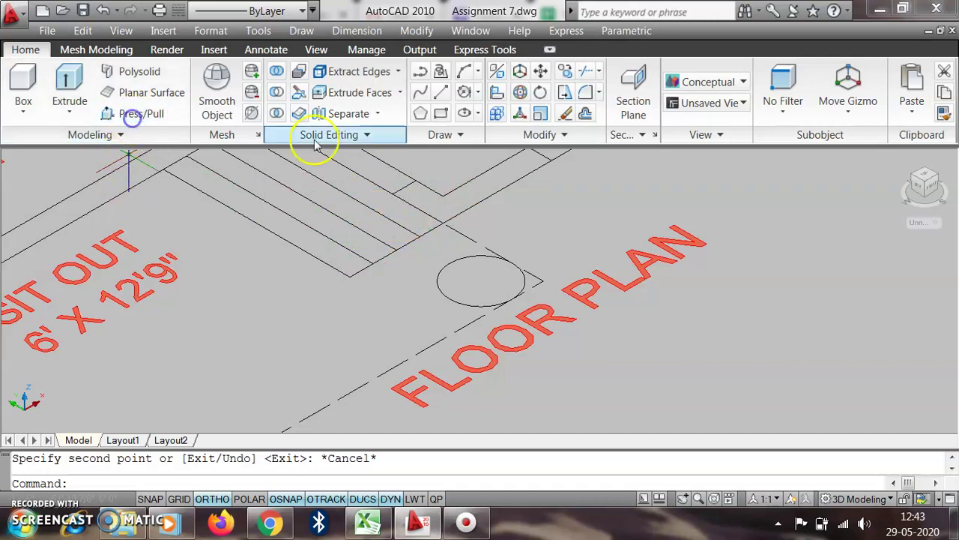
left_click(380, 201)
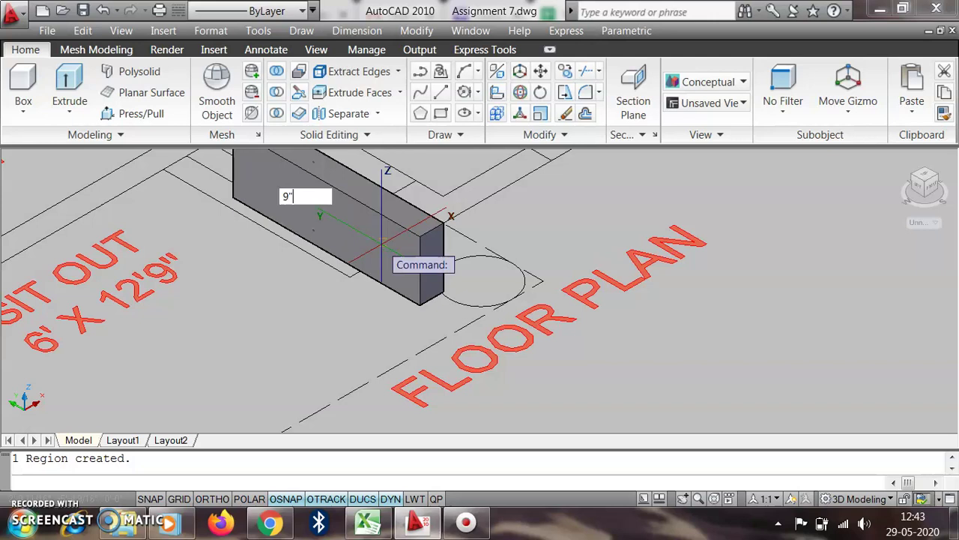
key("Return")
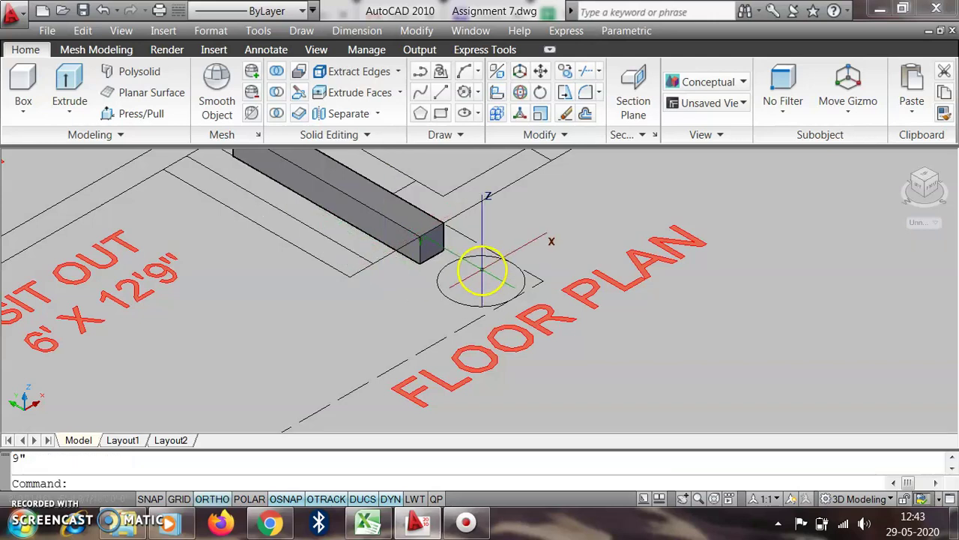
- Copy the 9" step three times, each copy one tread outward and one riser lower, to form a descending entrance stair
left_click(422, 255)
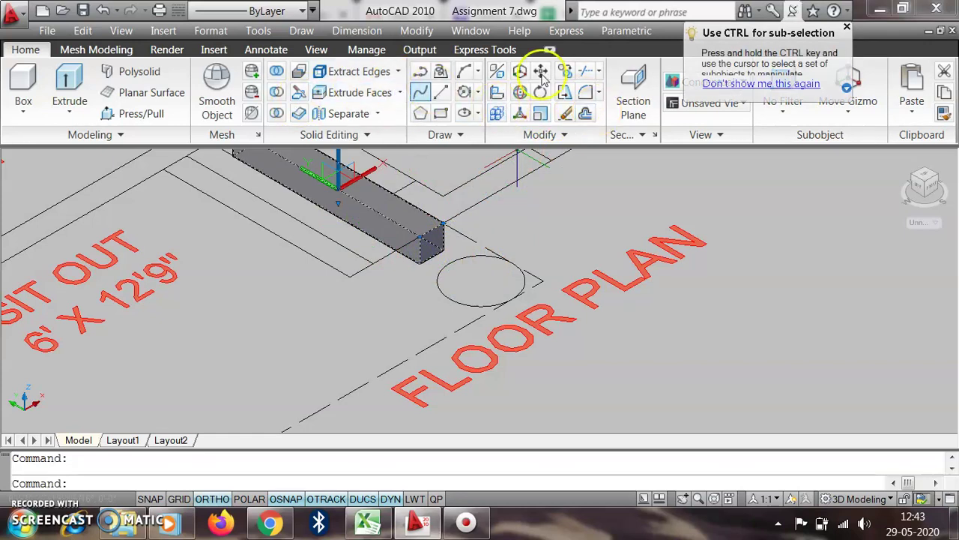
left_click(566, 72)
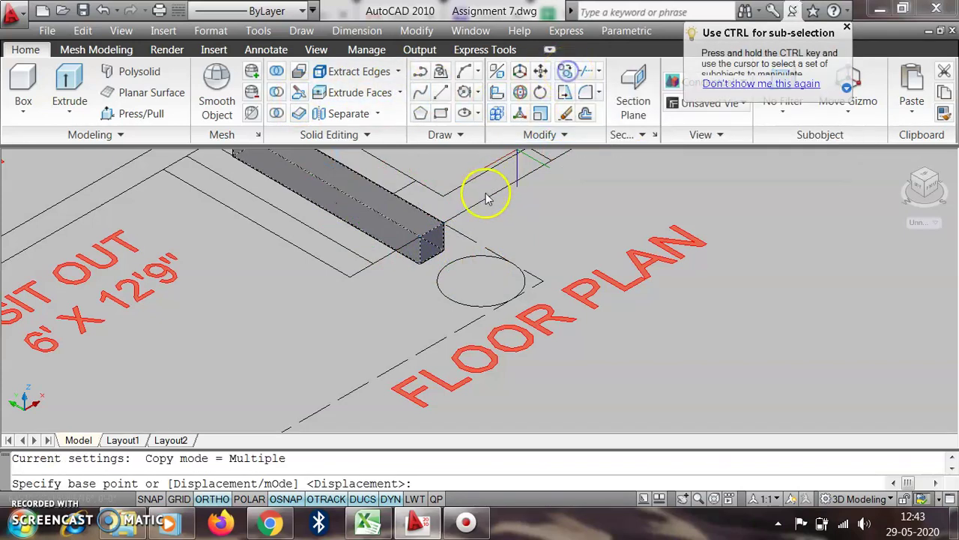
left_click(443, 223)
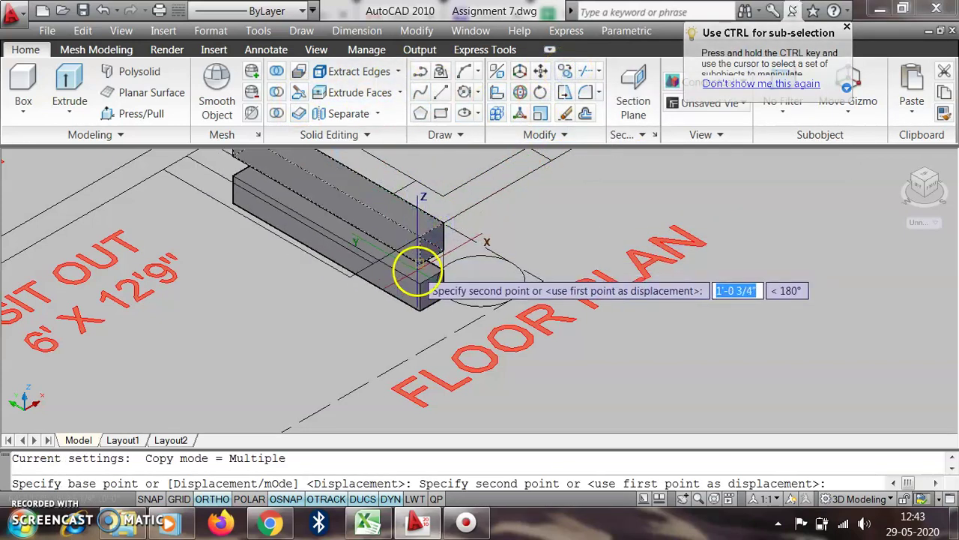
left_click(418, 268)
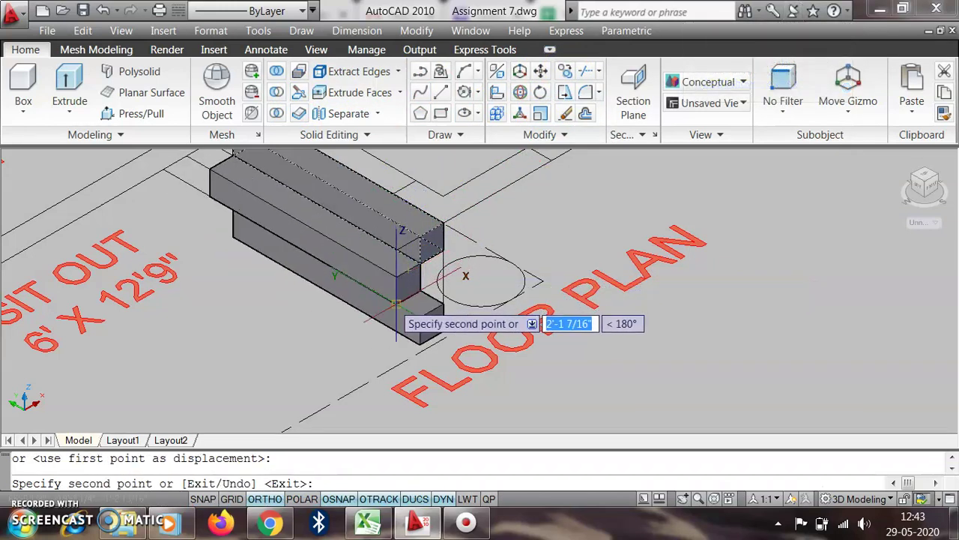
left_click(395, 304)
left_click(371, 339)
middle_click_drag(371, 339, 461, 293)
key("Escape")
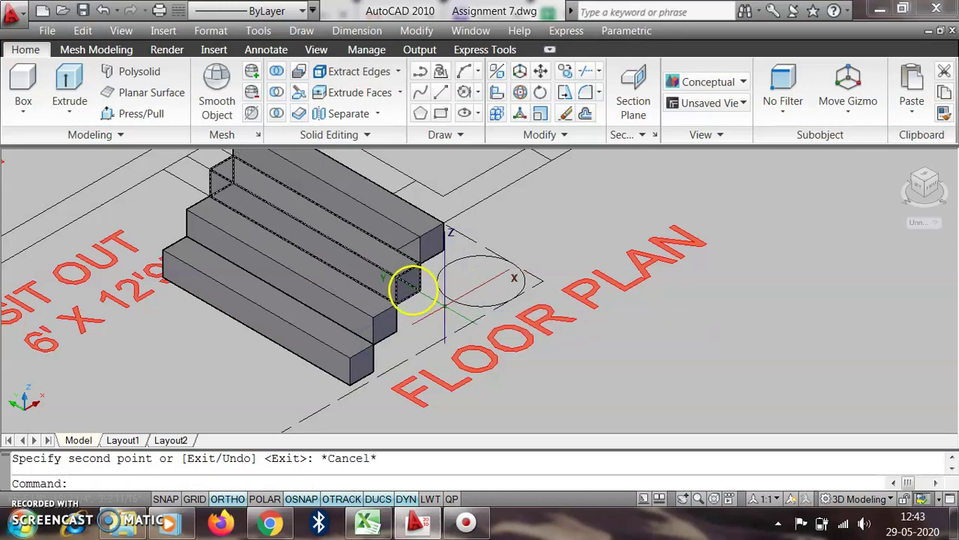
scroll(376, 307, "down", 3)
scroll(377, 308, "up", 5)
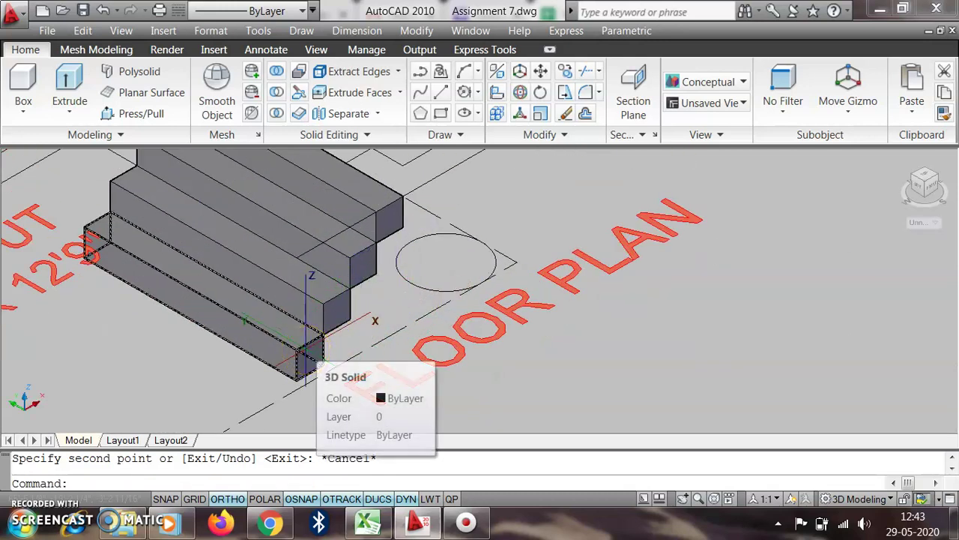
left_click(300, 334)
left_click(356, 273)
left_click(387, 227)
scroll(416, 325, "down", 3)
scroll(417, 323, "up", 3)
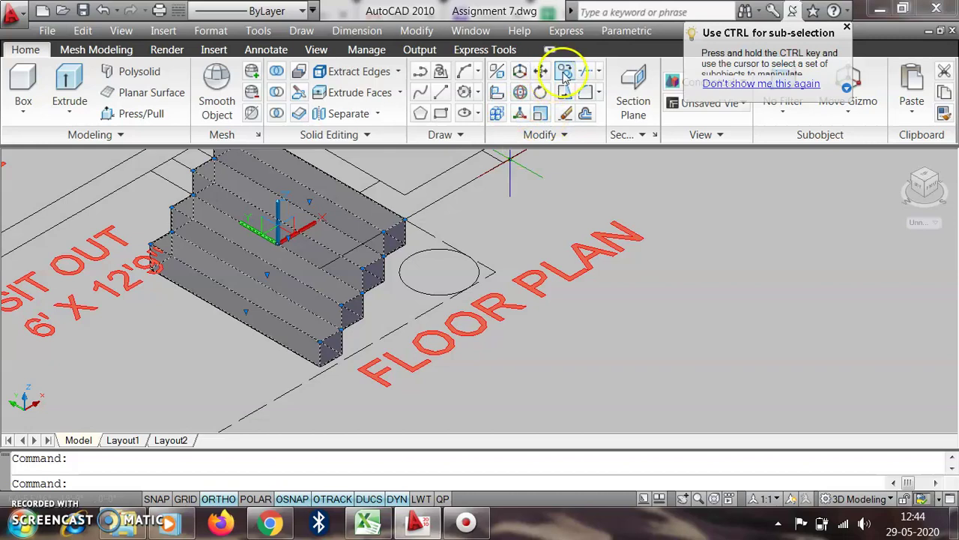
left_click(564, 75)
scroll(430, 322, "down", 3)
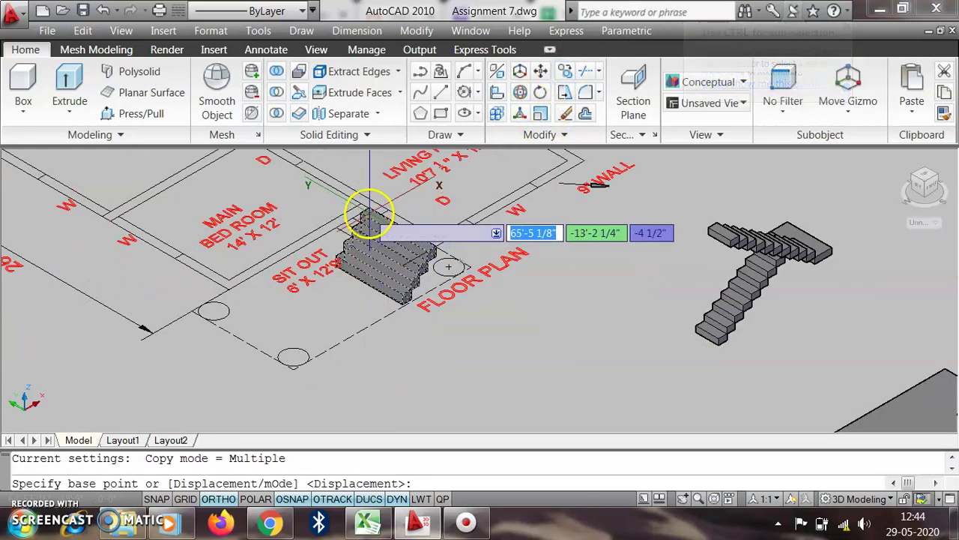
scroll(369, 213, "up", 3)
left_click(368, 207)
scroll(446, 232, "down", 3)
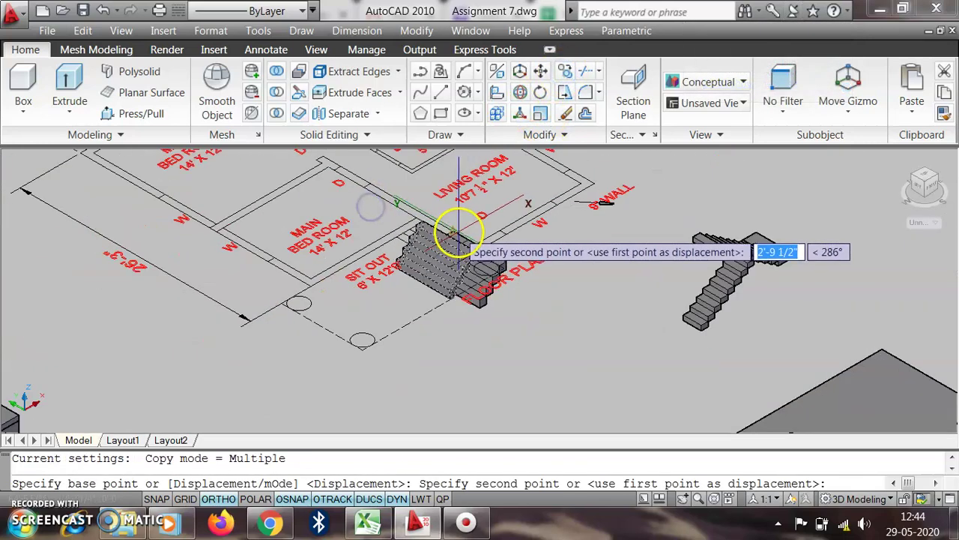
scroll(458, 232, "down", 3)
scroll(255, 390, "up", 3)
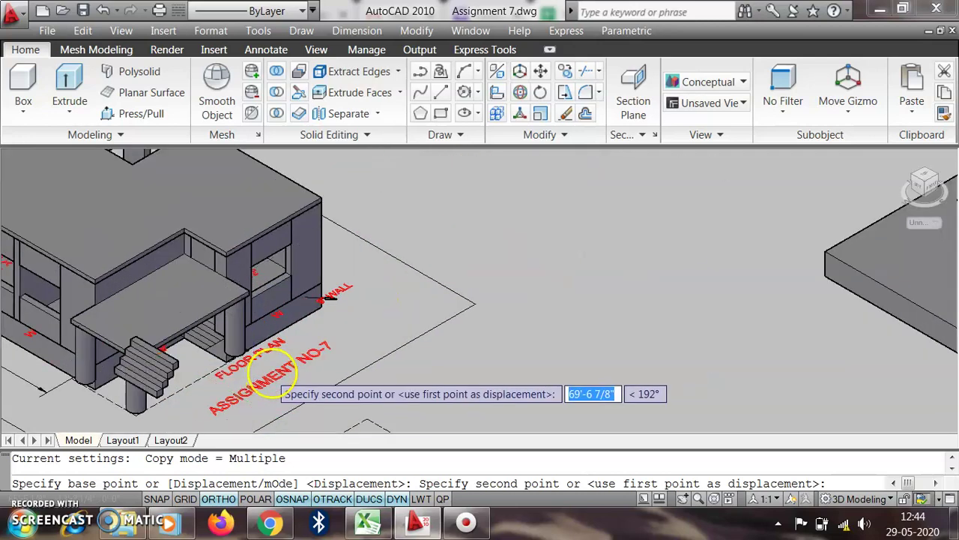
scroll(289, 329, "up", 8)
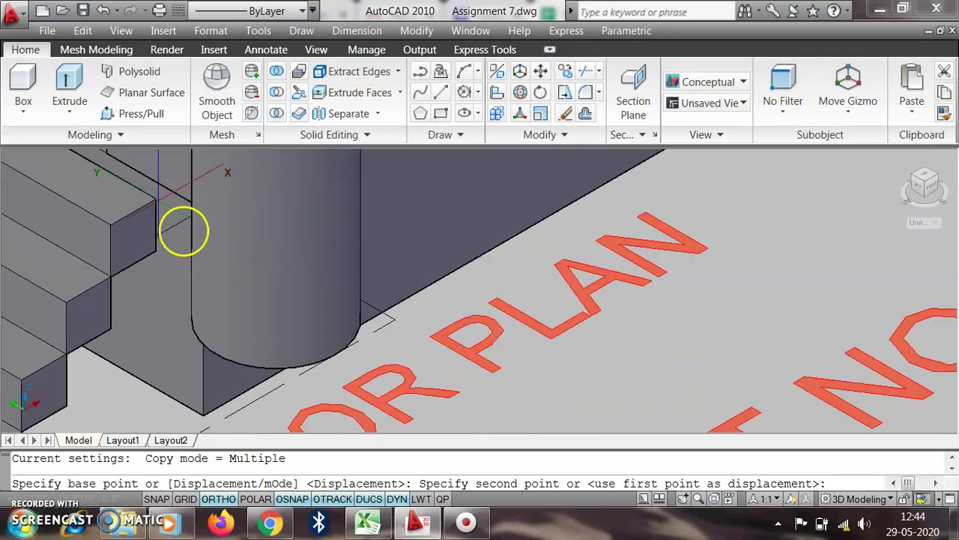
key("Escape")
scroll(240, 304, "down", 10)
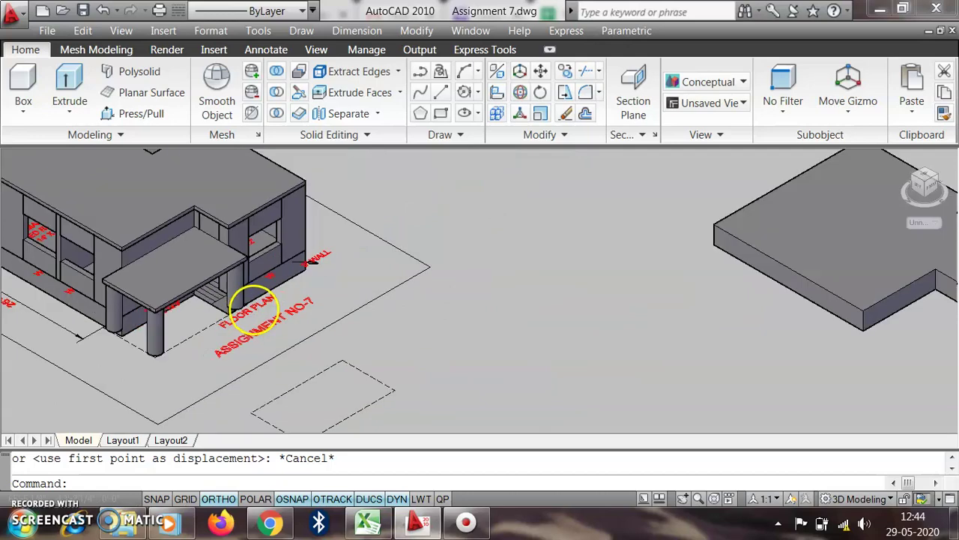
- Copy the four 9" entrance steps from the floor plan to the house's sit-out, aligning their top corner with the base slab's upper edge
scroll(450, 214, "up", 2)
scroll(292, 277, "up", 8)
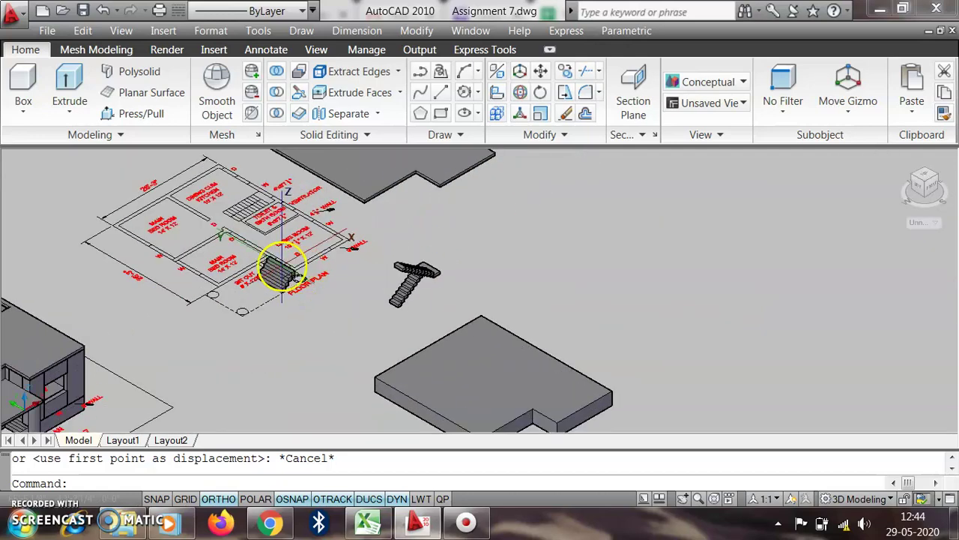
scroll(304, 292, "up", 3)
left_click(286, 410)
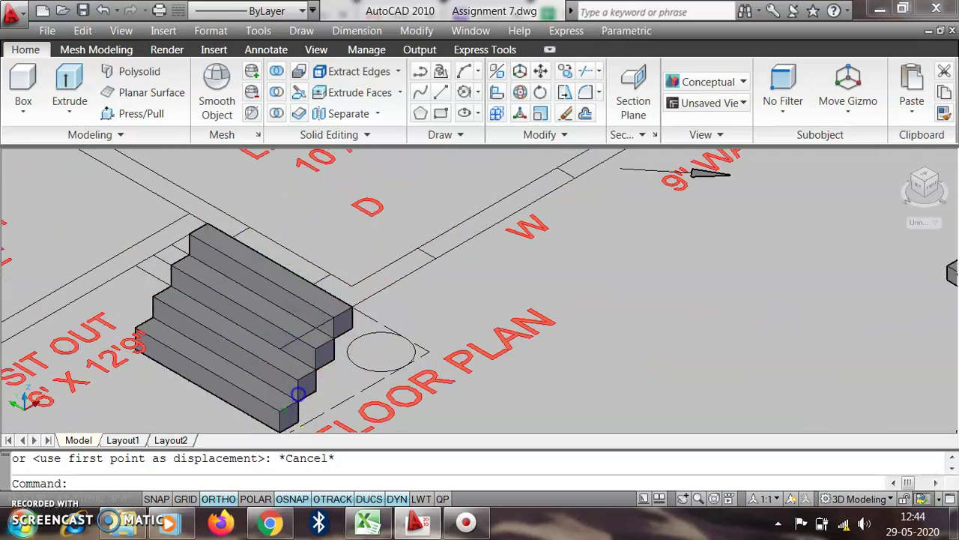
left_click(296, 398, "ctrl")
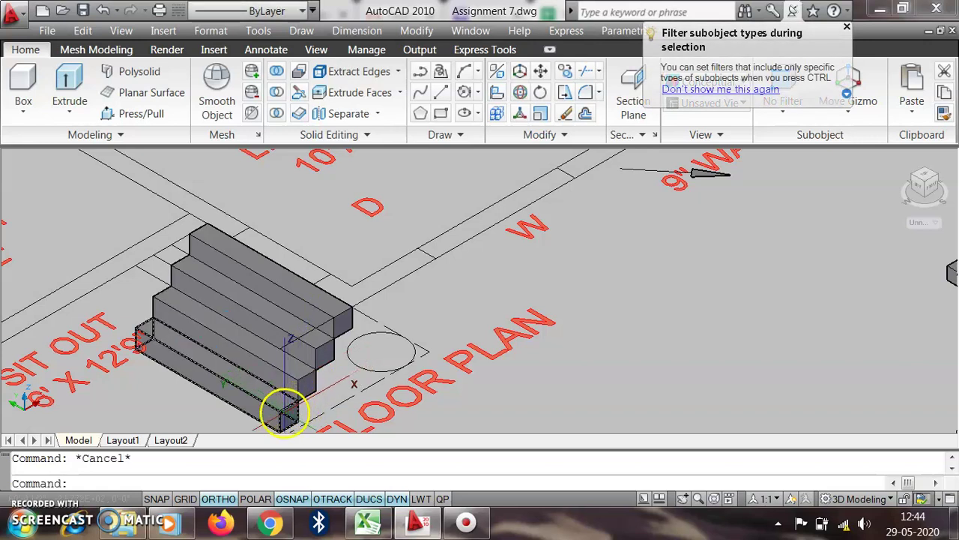
left_click(311, 382, "ctrl")
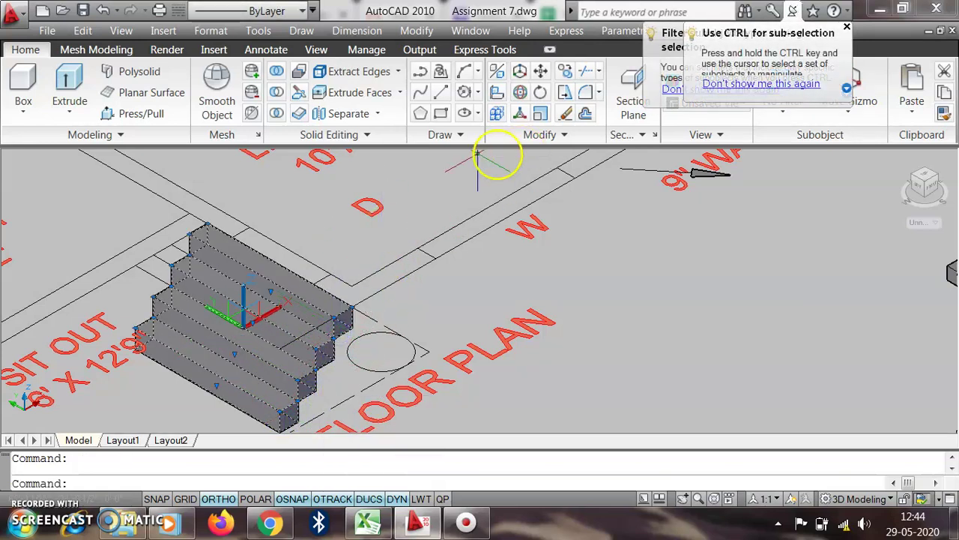
left_click(564, 70)
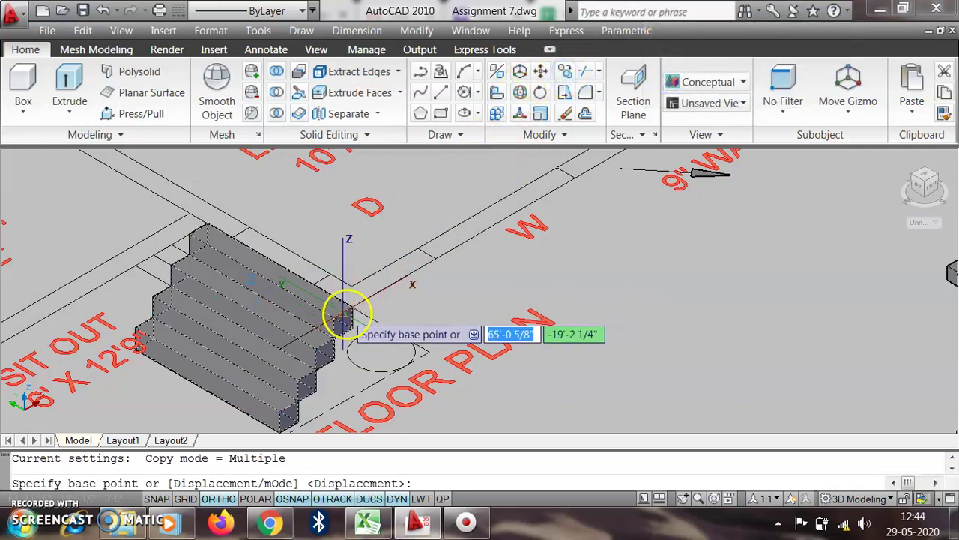
left_click(349, 306)
scroll(482, 280, "down", 5)
scroll(472, 286, "down", 3)
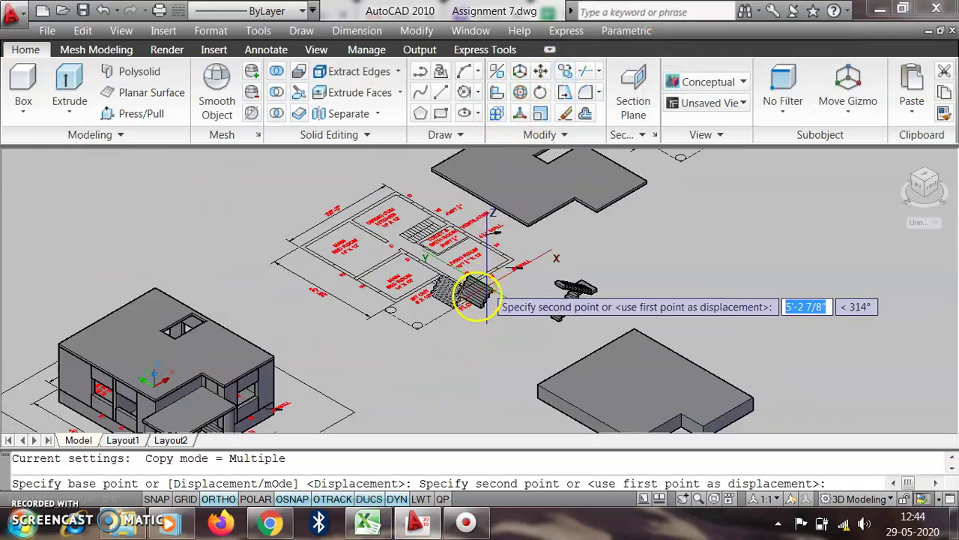
scroll(187, 398, "down", 3)
scroll(214, 401, "up", 8)
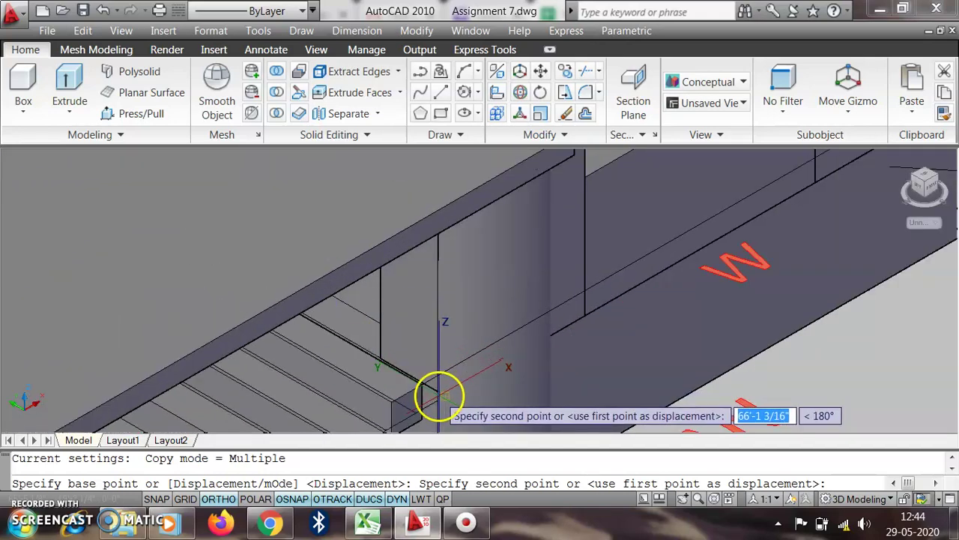
left_click(442, 392)
key("Escape")
scroll(900, 217, "down", 4)
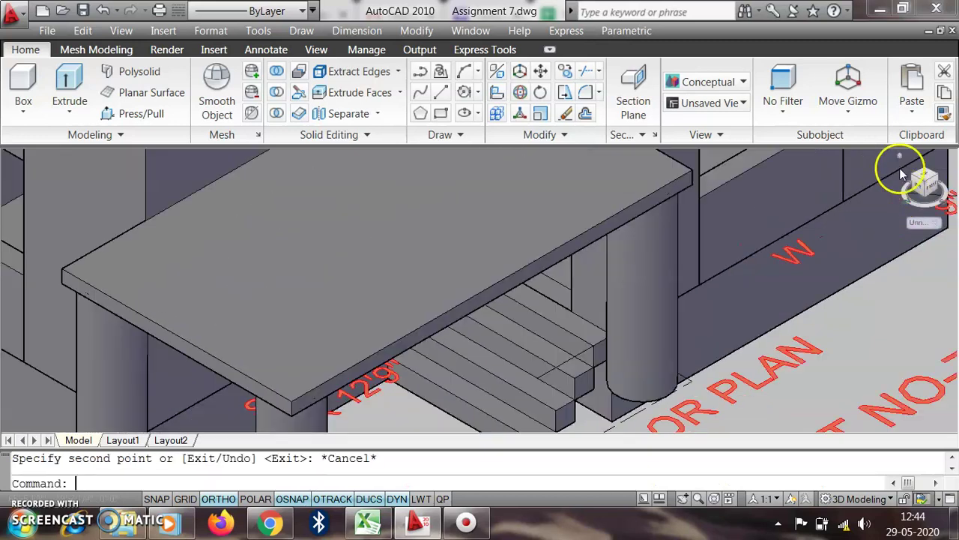
- Orbit around the house to examine the entrance stair under the sit-out roof
left_click(533, 229)
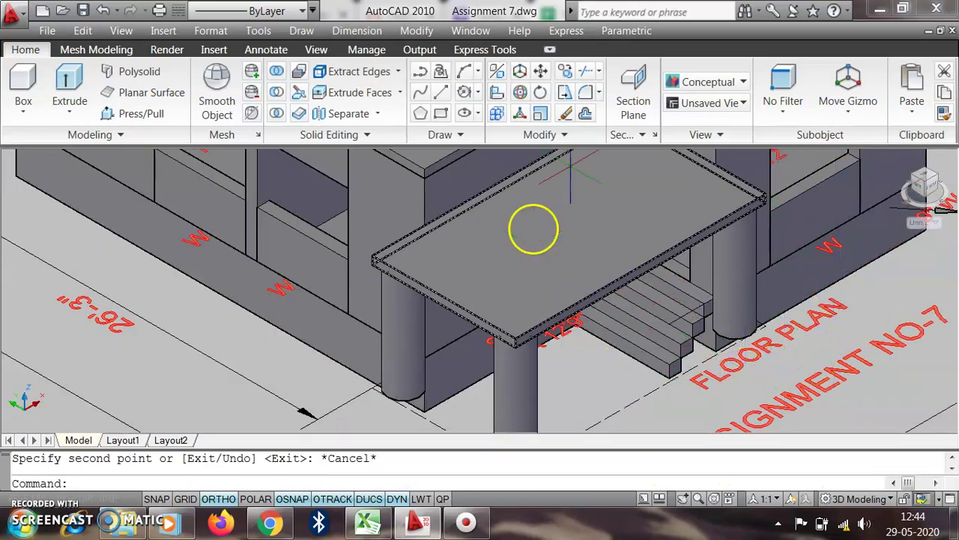
left_click(316, 50)
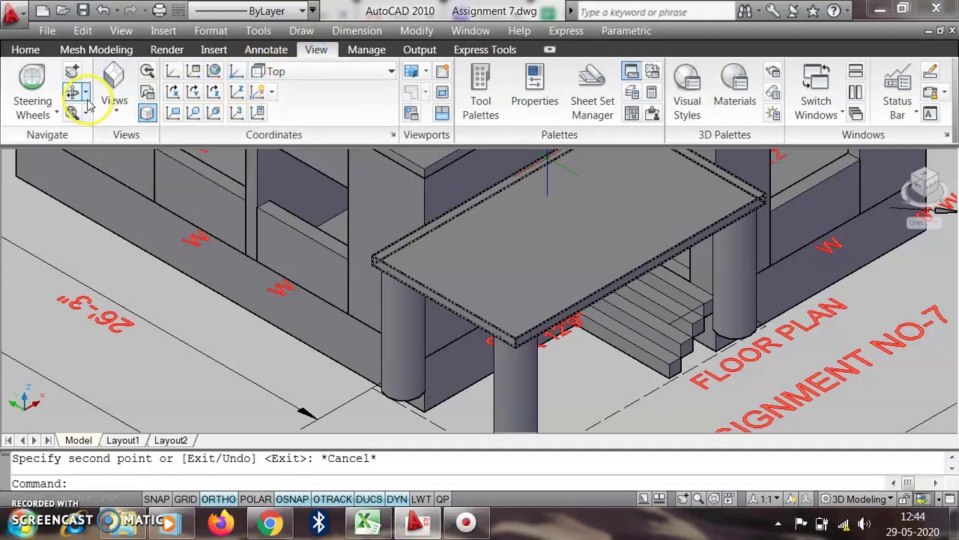
left_click(72, 94)
middle_click_drag(574, 307, 556, 312, "shift")
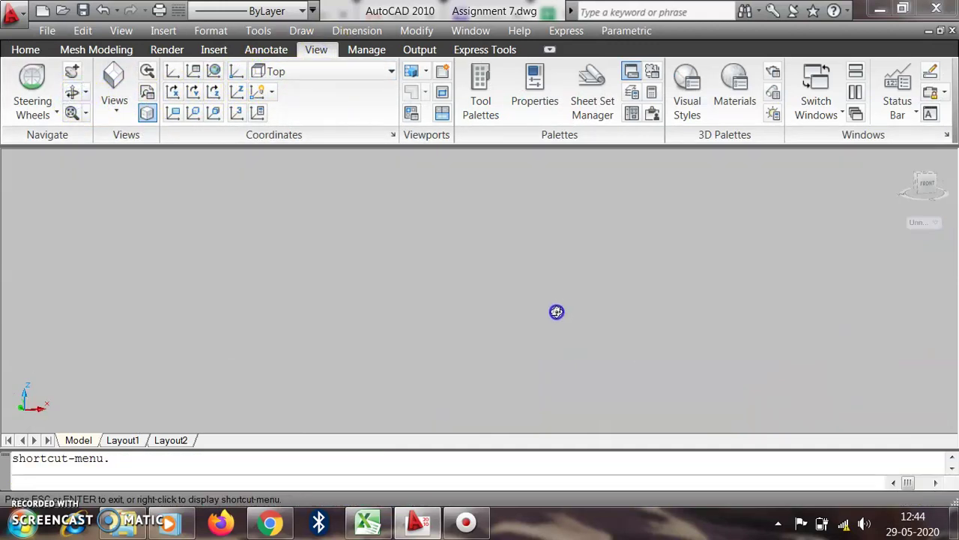
scroll(492, 317, "down", 5)
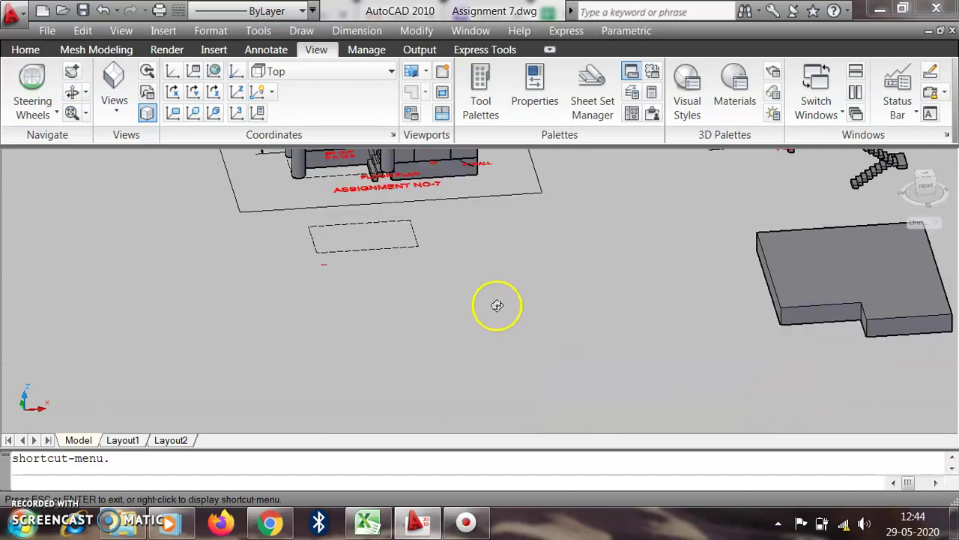
left_click_drag(337, 182, 591, 235)
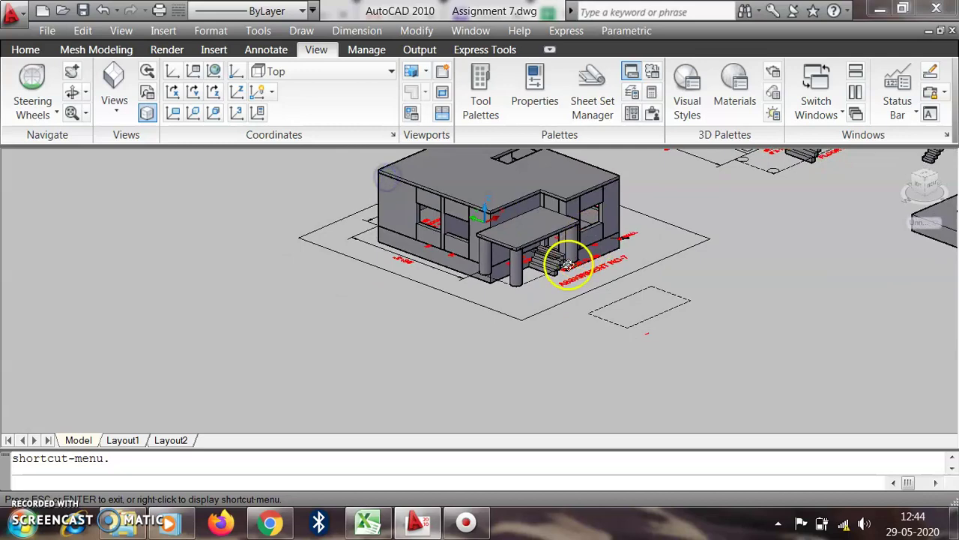
scroll(567, 263, "up", 5)
left_click_drag(564, 290, 519, 300)
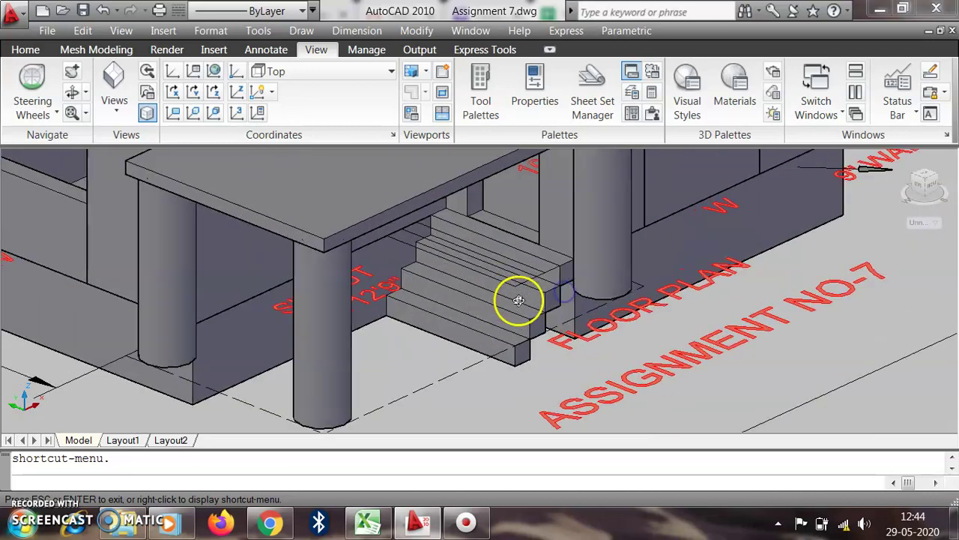
left_click_drag(555, 266, 559, 264)
left_click_drag(373, 396, 483, 315)
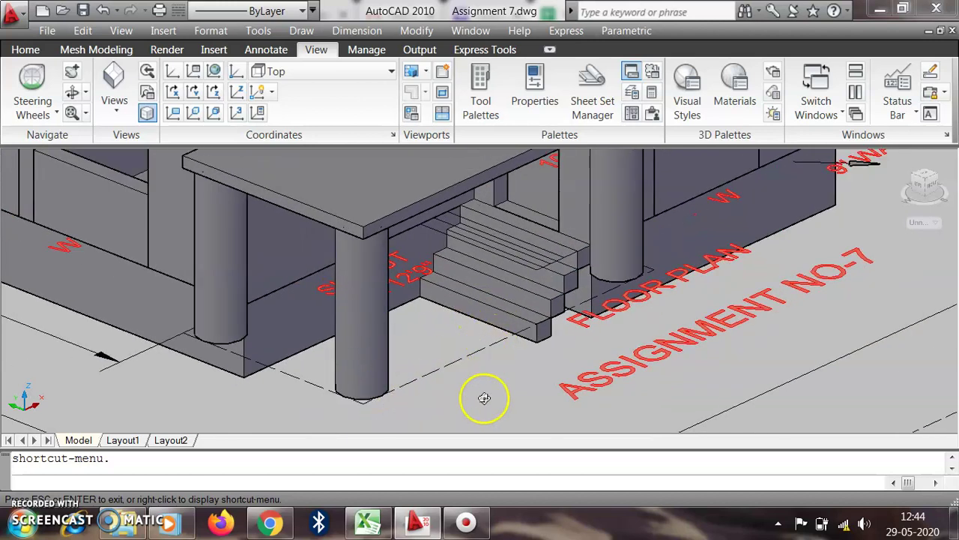
key("Escape")
- Examine the house's base slab corner, sit-out columns and overall exterior up close and from farther out
scroll(278, 364, "down", 5)
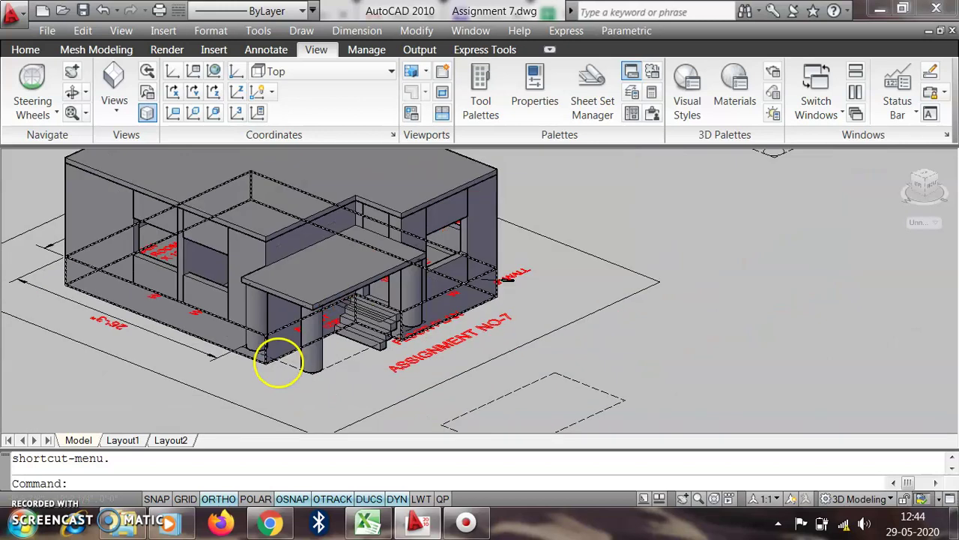
scroll(312, 410, "up", 6)
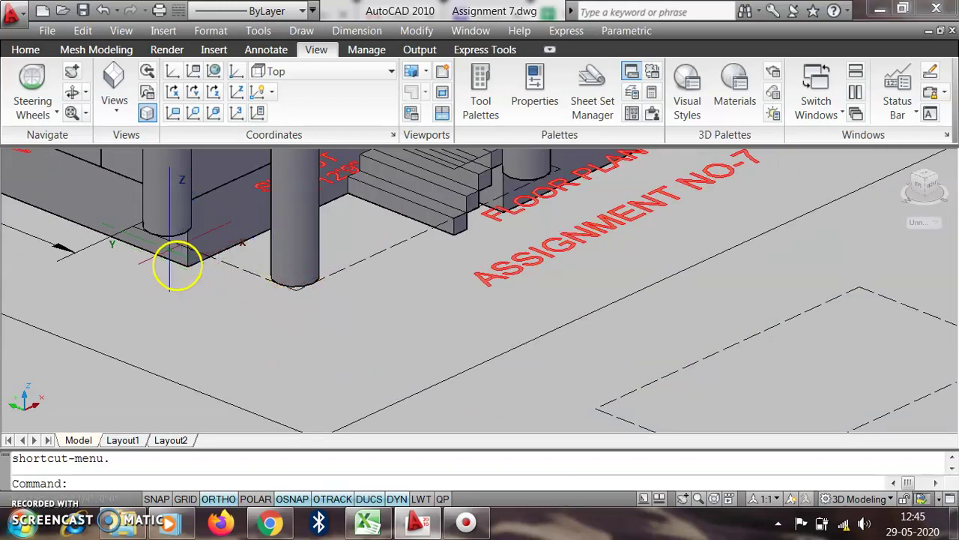
scroll(246, 332, "down", 5)
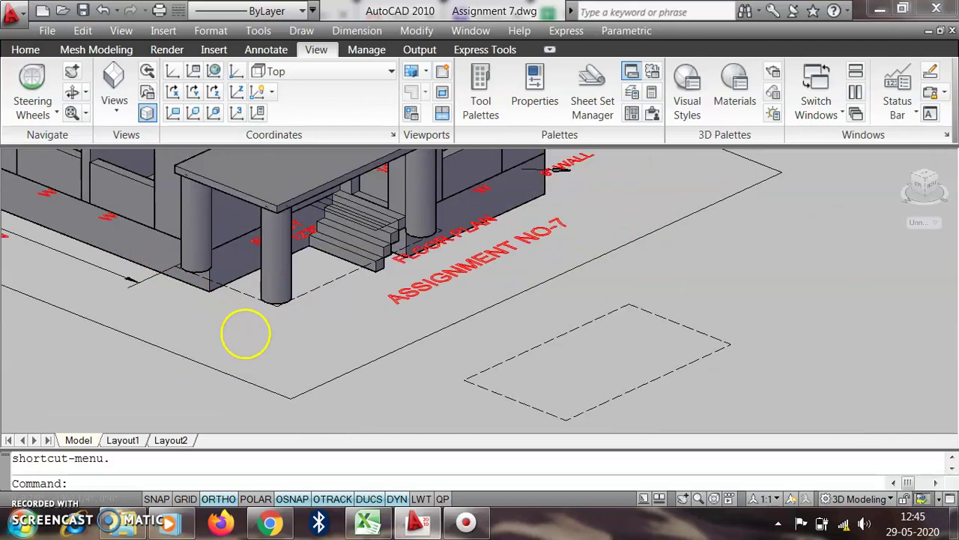
scroll(266, 332, "up", 4)
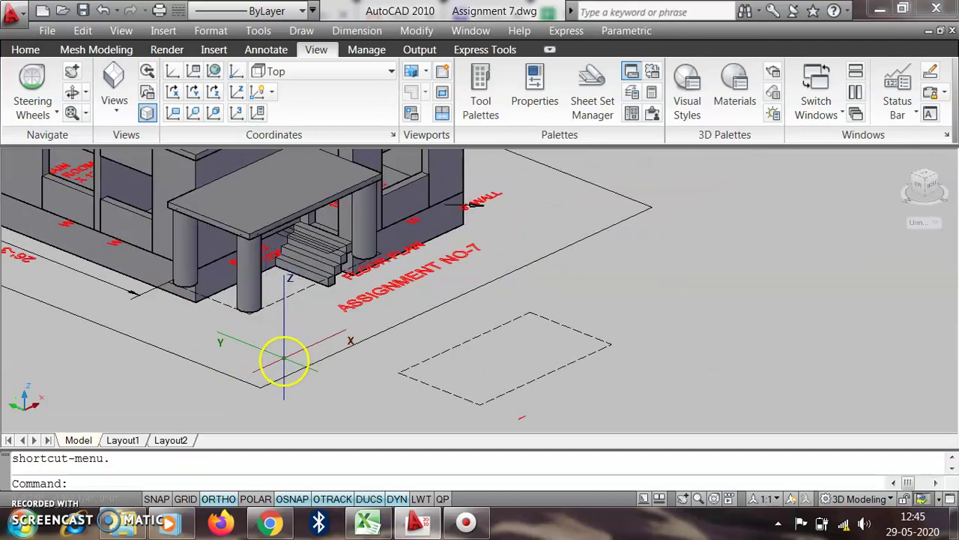
scroll(296, 345, "down", 4)
scroll(262, 283, "up", 3)
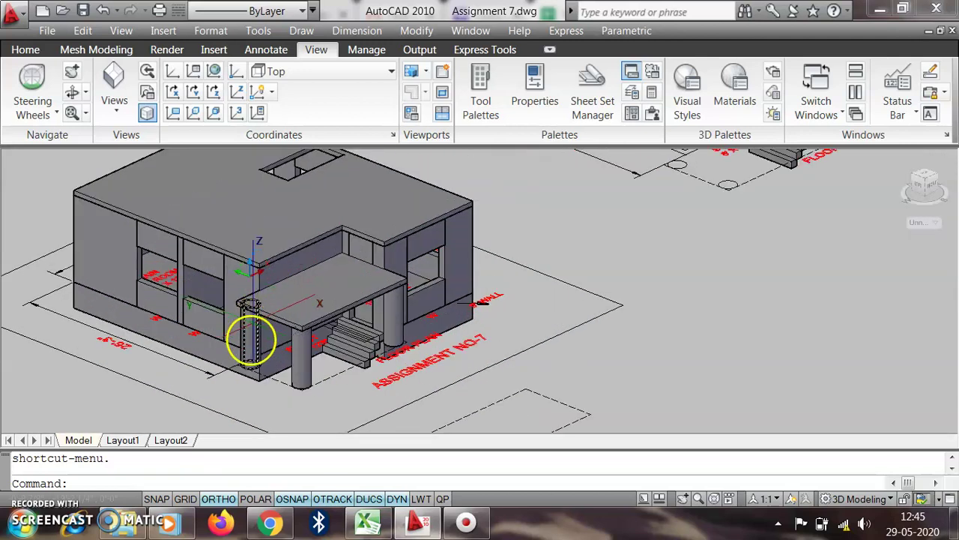
scroll(251, 341, "down", 2)
scroll(309, 299, "up", 3)
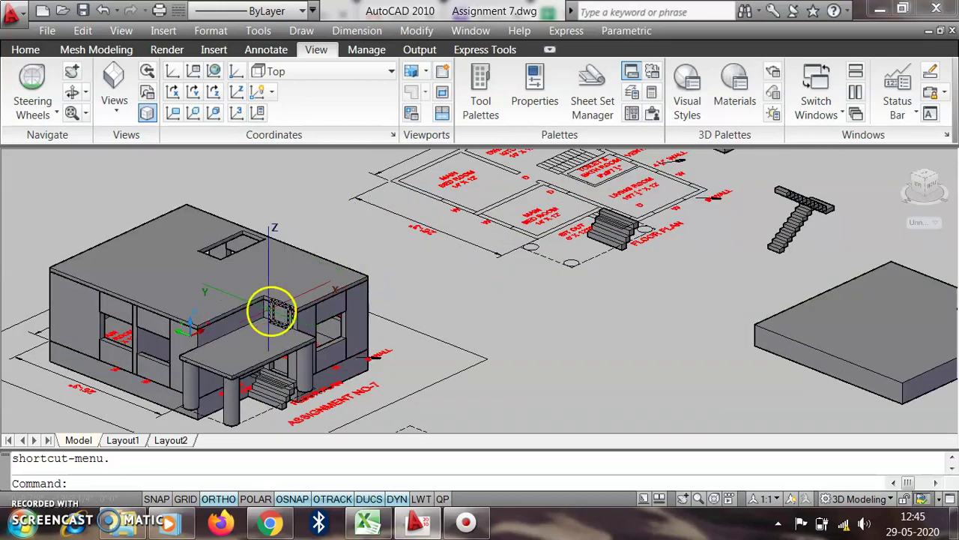
- Delete the partition wall between the two main bedrooms and both MAIN BED ROOM labels from the neighbouring floor plan
scroll(353, 330, "down", 3)
scroll(396, 272, "up", 4)
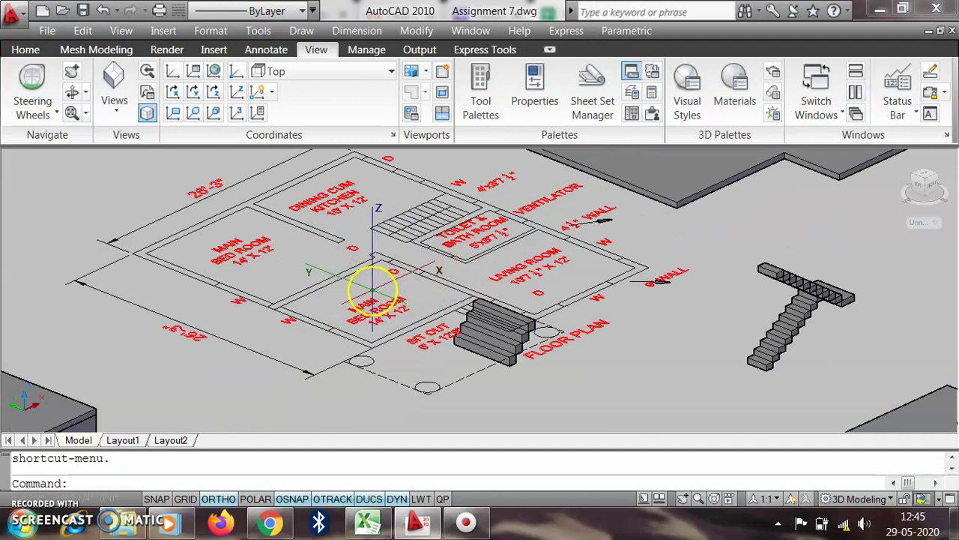
left_click(365, 295)
left_click(295, 258)
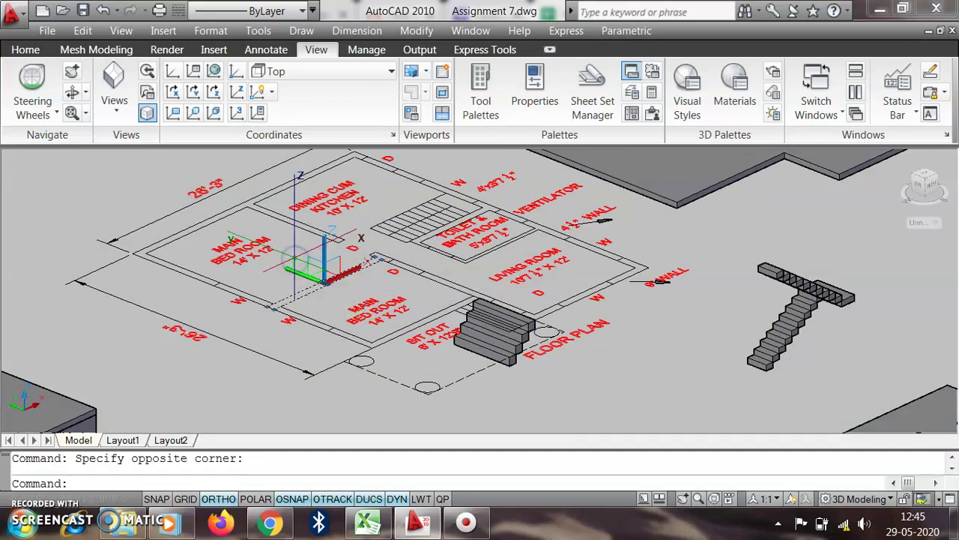
key("Delete")
left_click(390, 312)
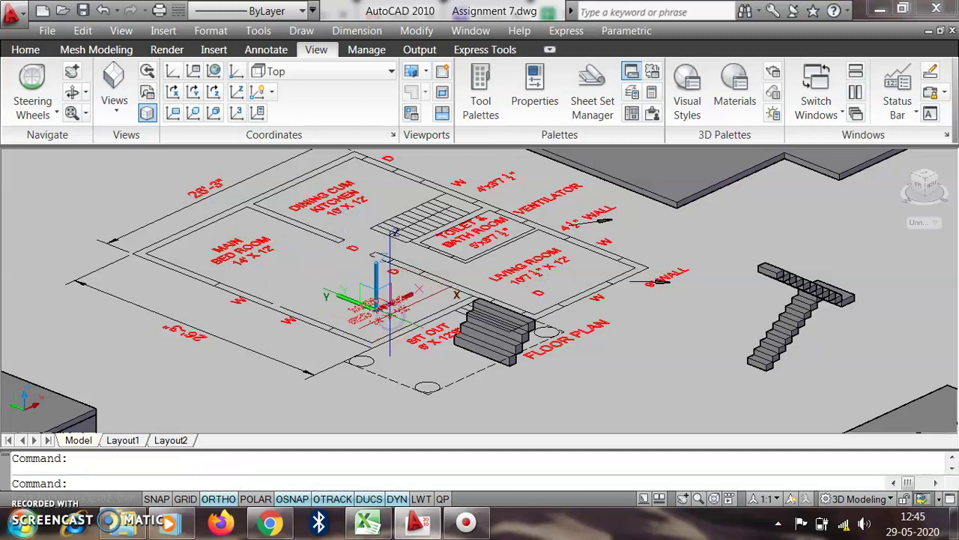
key("Delete")
left_click(228, 254)
key("Delete")
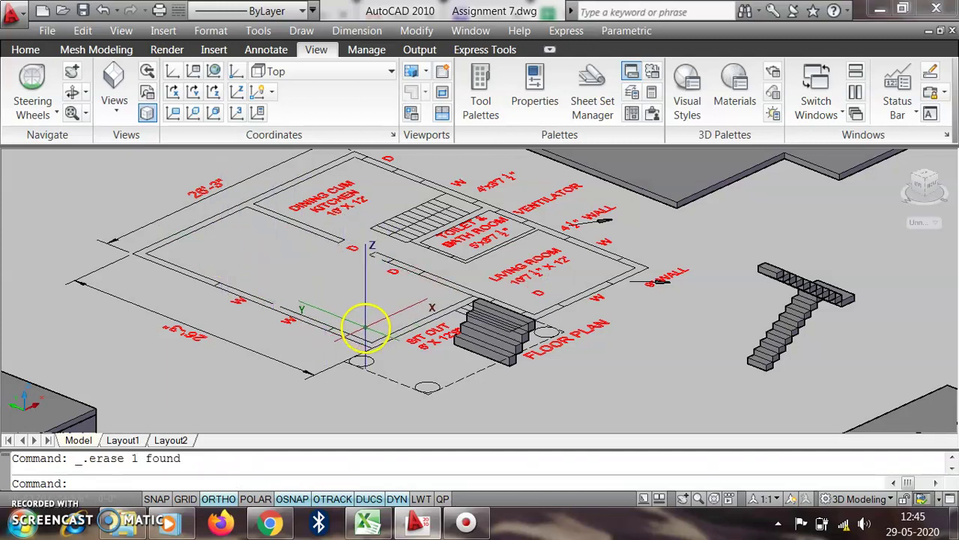
- Delete the two W labels along the outer wall of the merged bedroom area
scroll(298, 339, "up", 4)
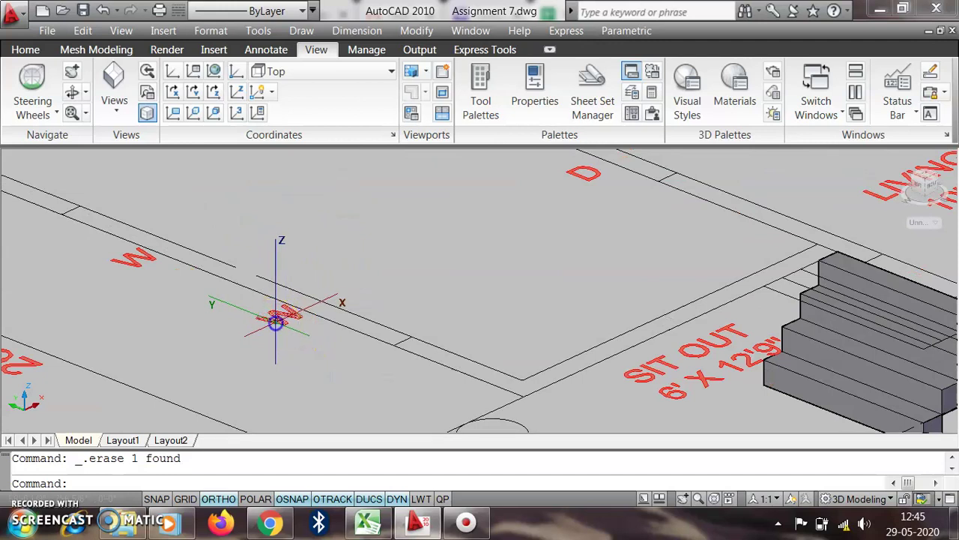
key("Delete")
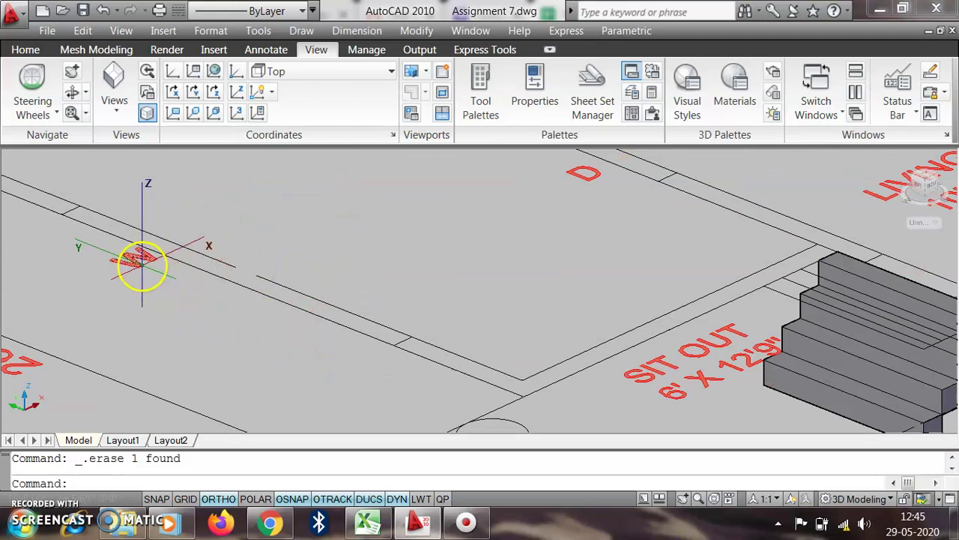
key("Delete")
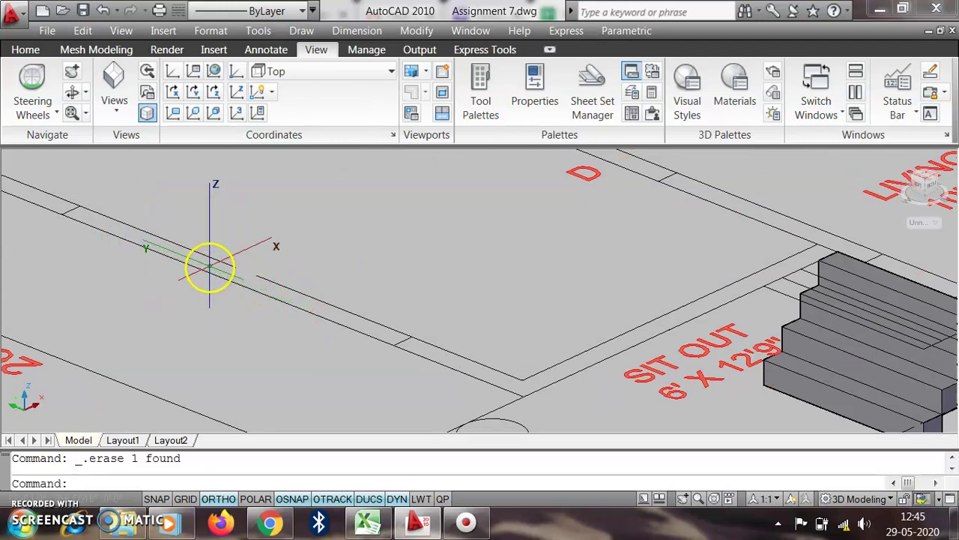
- Stretch the broken inner line of the outer wall 9" to close the gap left by the removed partition
left_click(218, 262)
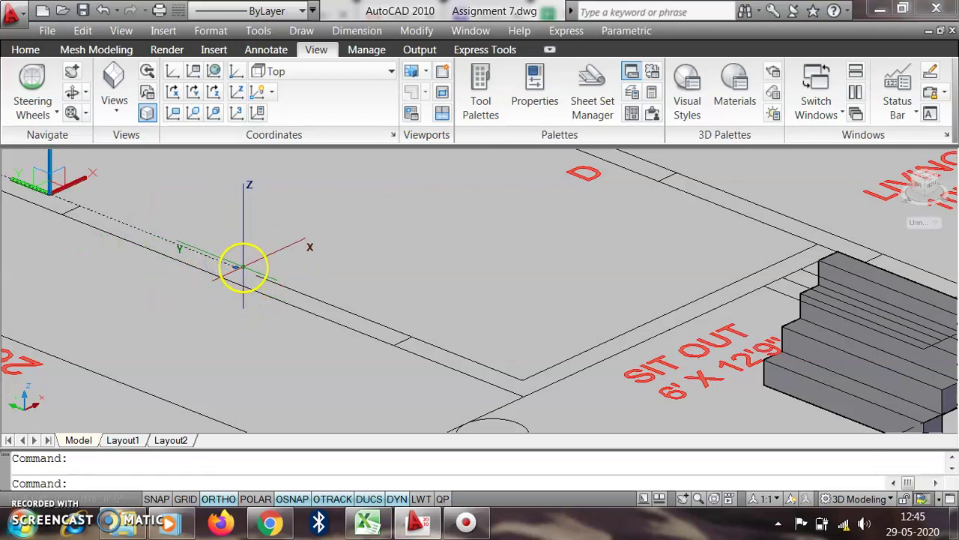
left_click(236, 268)
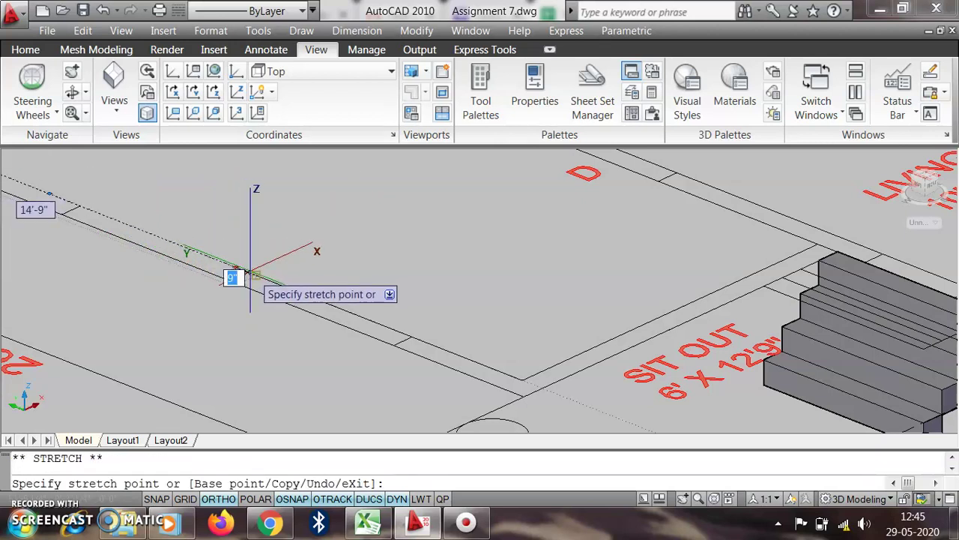
key("Escape")
- Draw a line closing the small gap in the inner wall's face beside the D door openings near the stairs
scroll(409, 324, "down", 5)
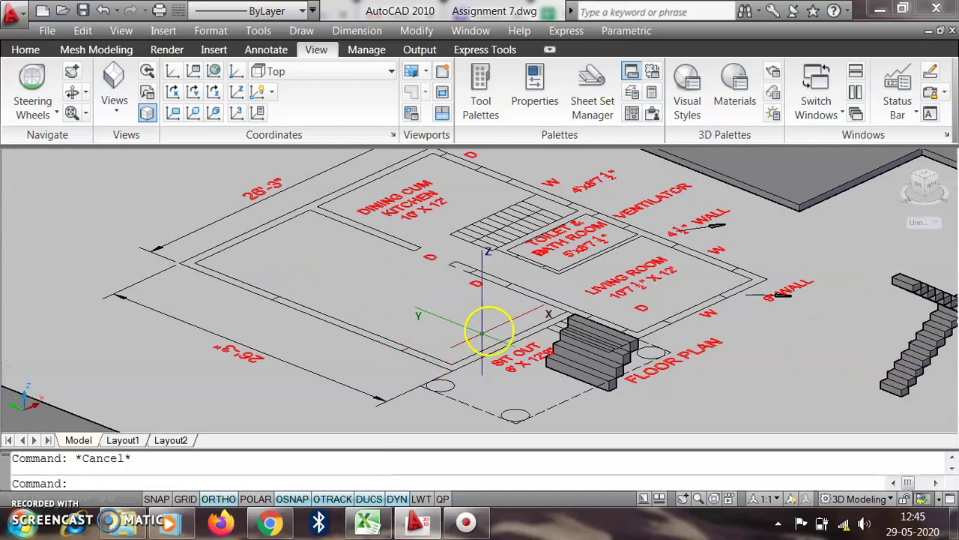
scroll(488, 329, "down", 4)
scroll(535, 345, "up", 3)
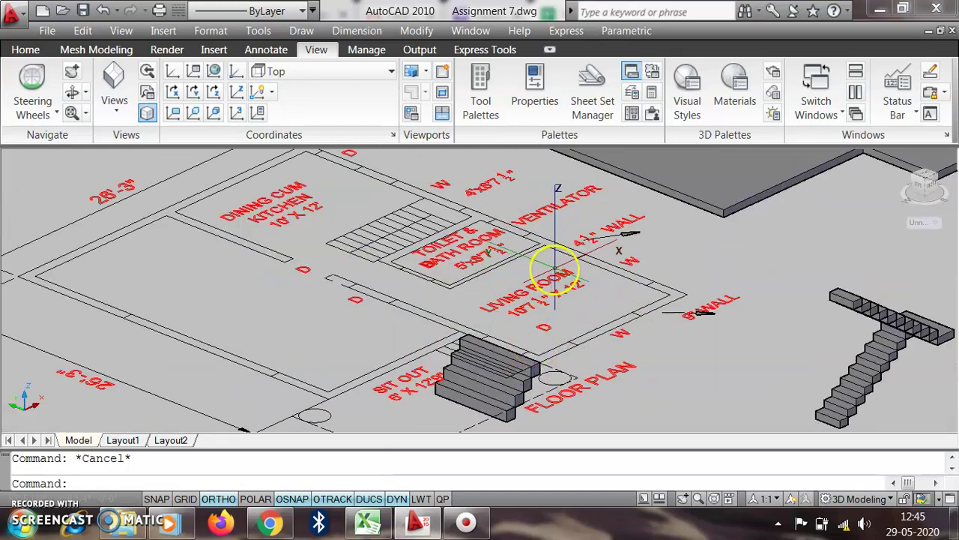
scroll(375, 296, "up", 3)
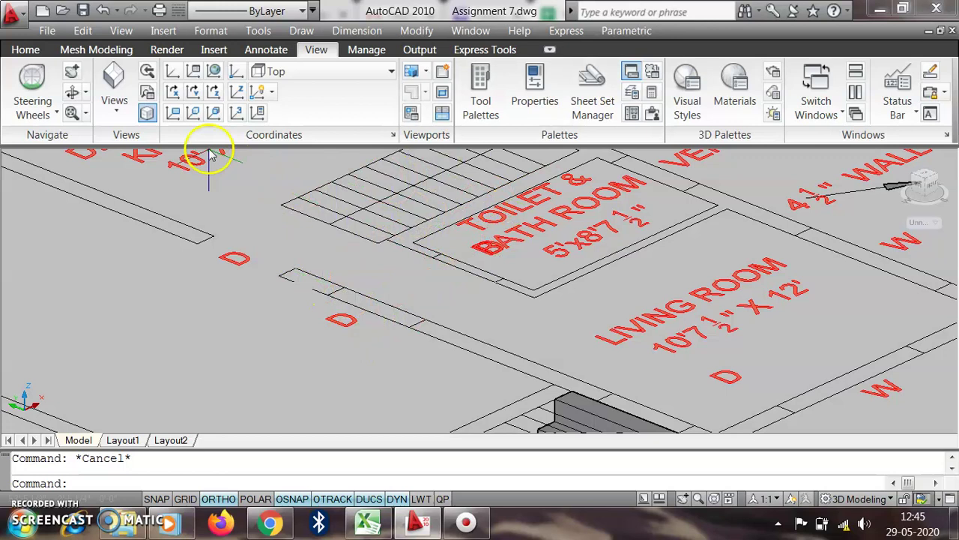
left_click(26, 49)
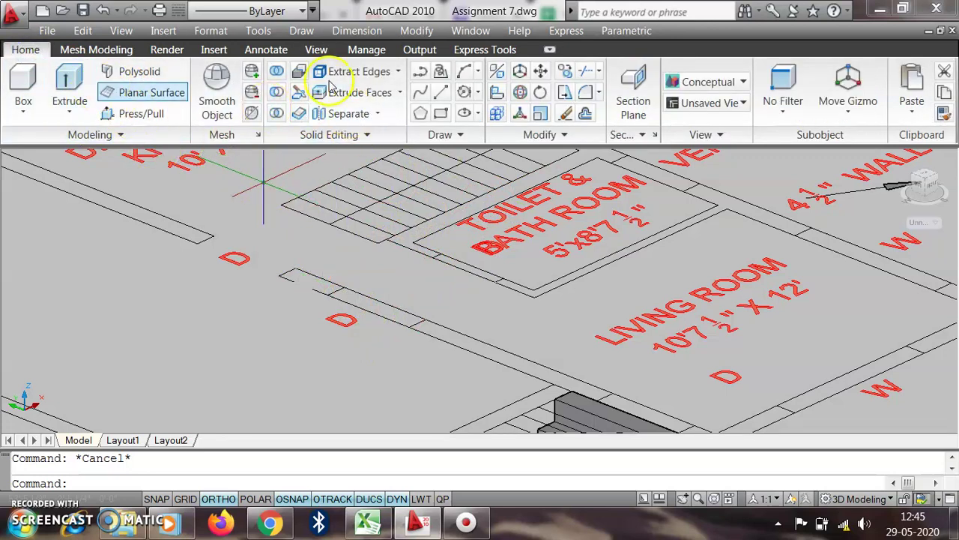
left_click(441, 92)
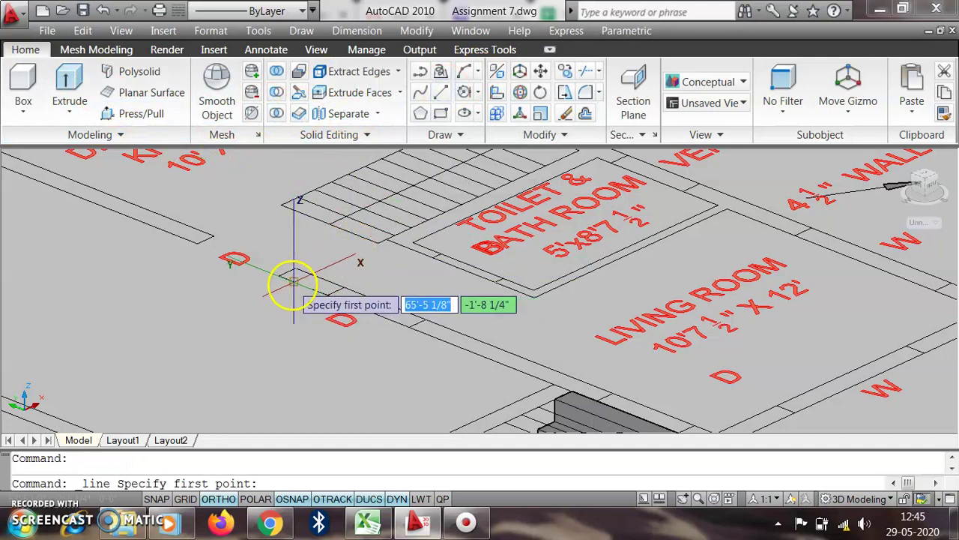
left_click(293, 279)
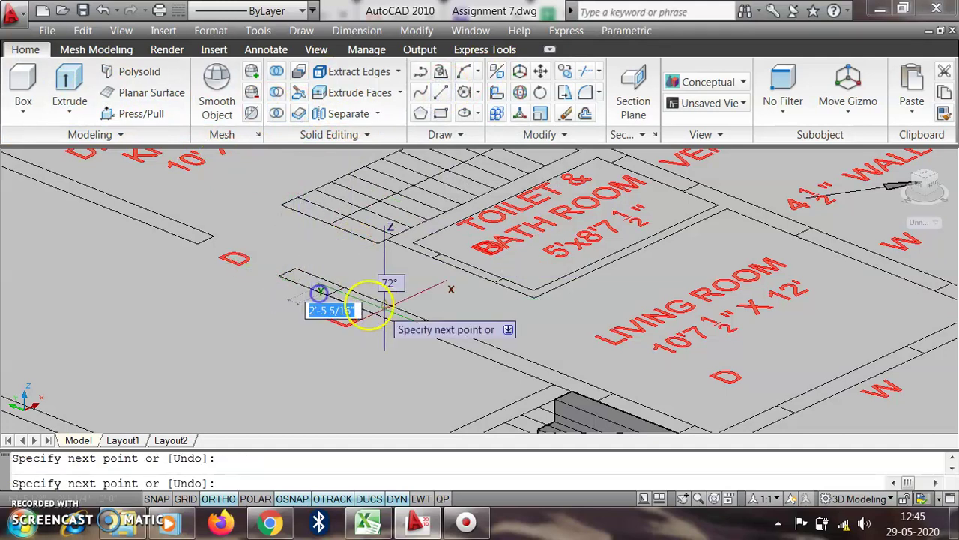
key("Return")
scroll(417, 299, "down", 4)
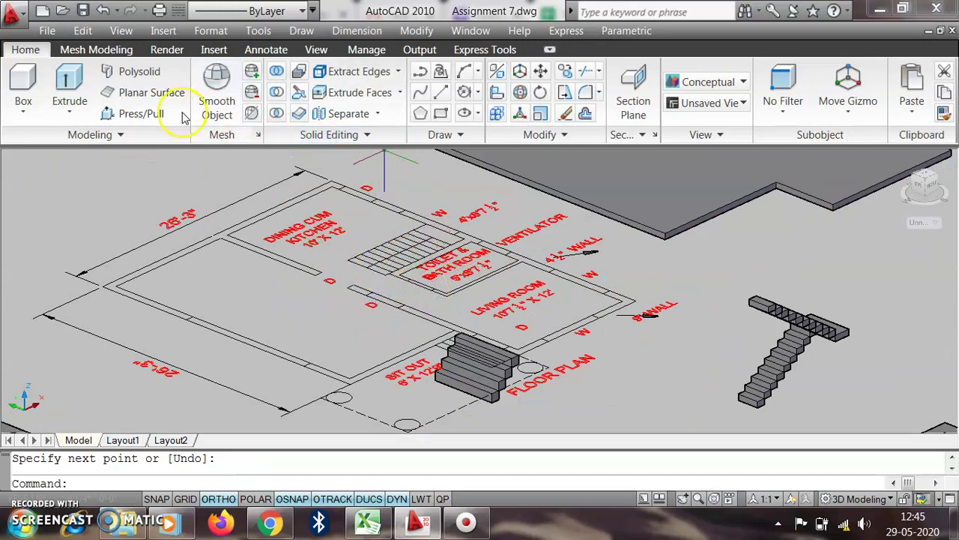
left_click(135, 114)
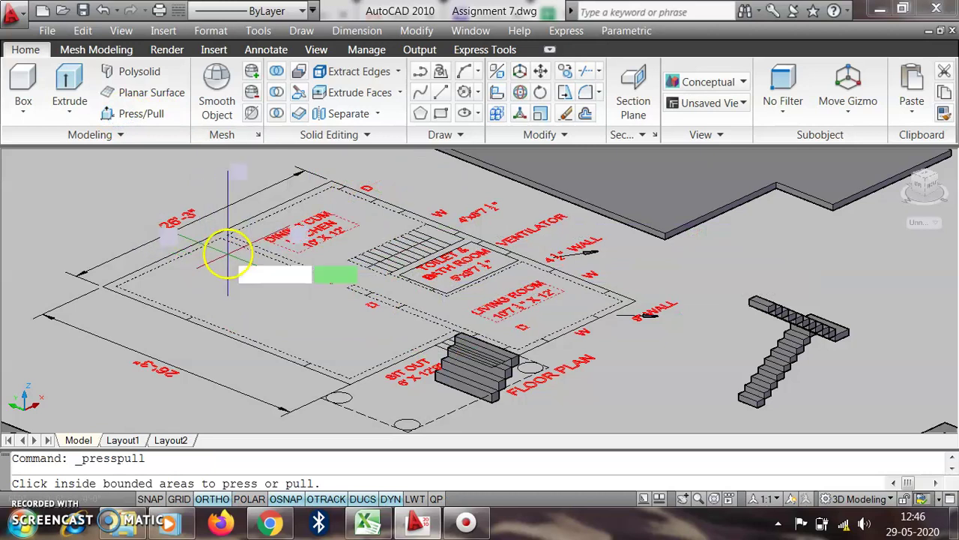
scroll(243, 225, "up", 5)
key("Escape")
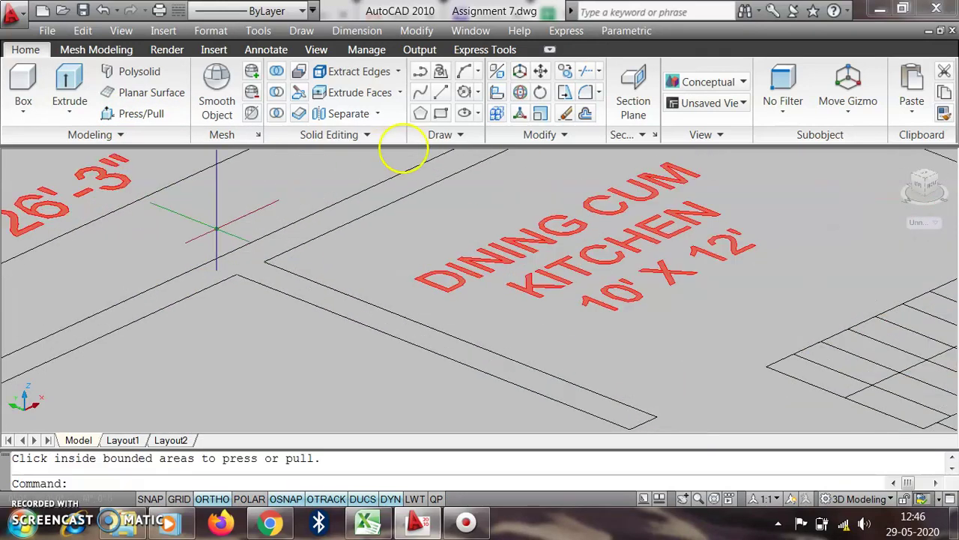
- Draw a 9" line across the outer wall where the dining-kitchen partition meets it
left_click(443, 95)
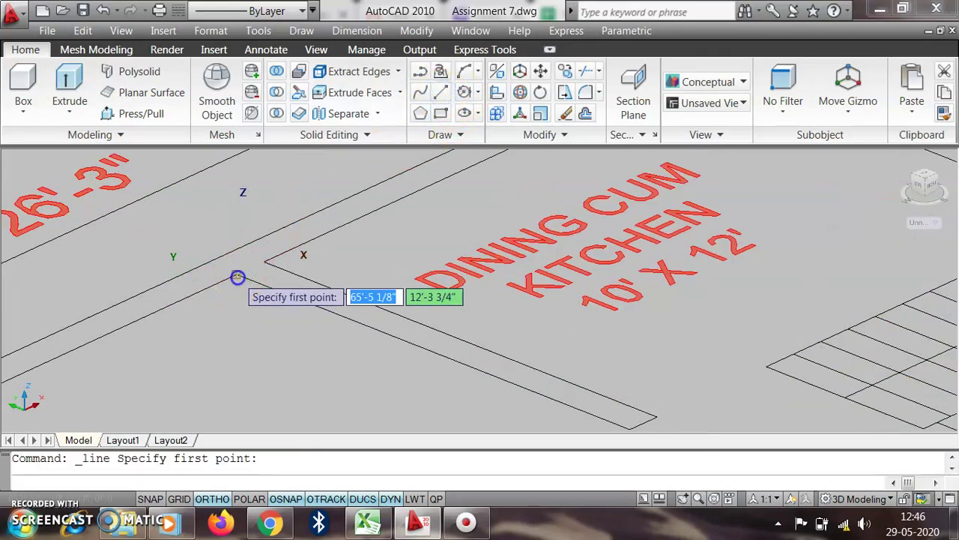
left_click(218, 261)
scroll(212, 261, "up", 3)
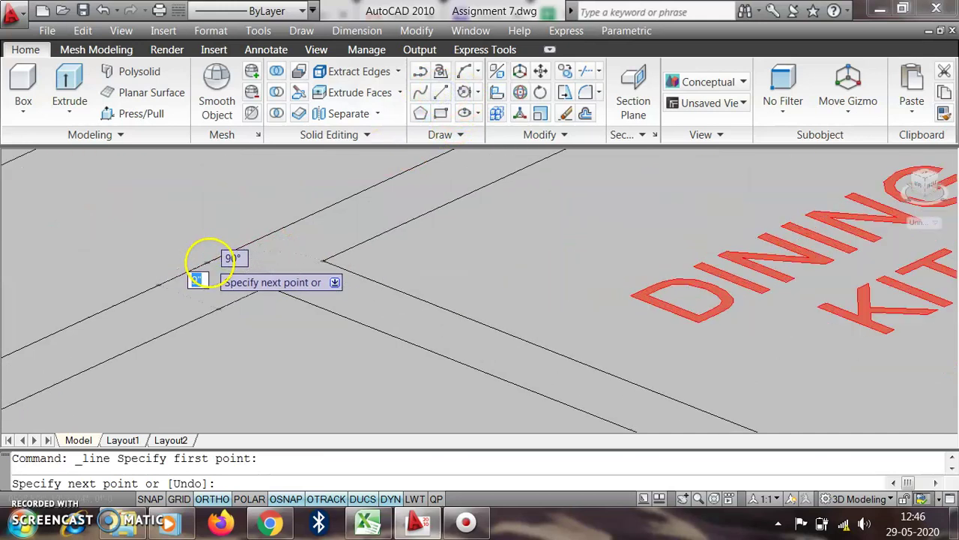
key("Escape")
scroll(258, 264, "down", 3)
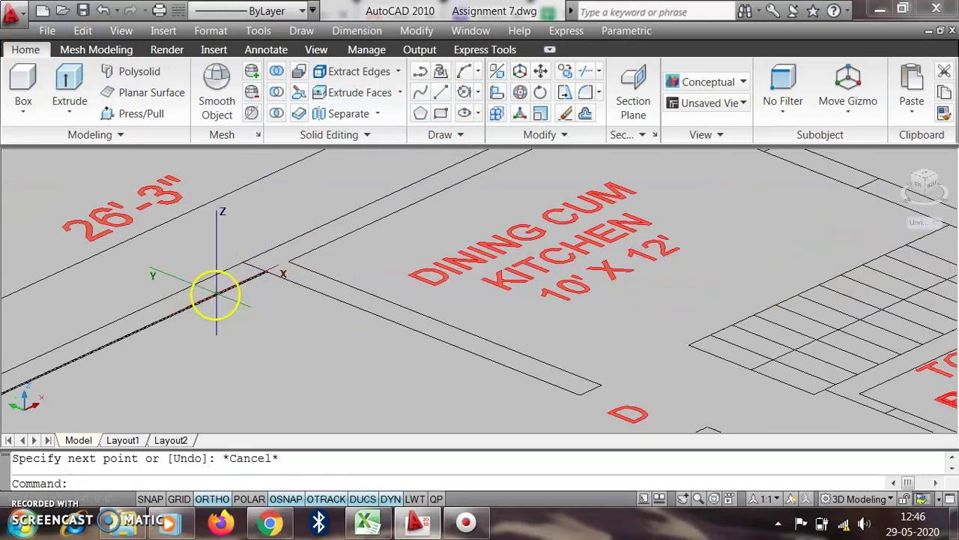
- Press/Pull the L-shaped outer wall section around the merged room's corner up to a height of 2.5'
scroll(215, 298, "down", 5)
scroll(168, 305, "up", 4)
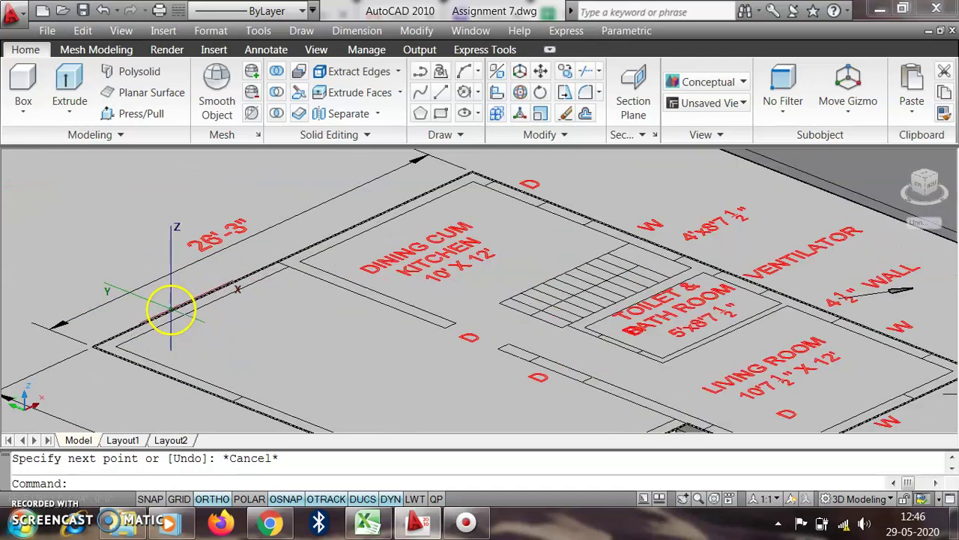
left_click(141, 114)
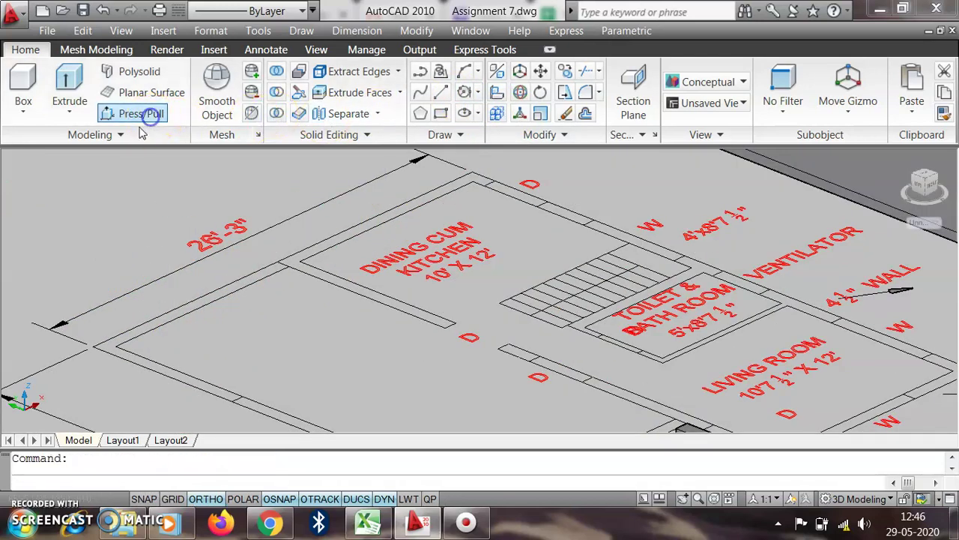
left_click(121, 345)
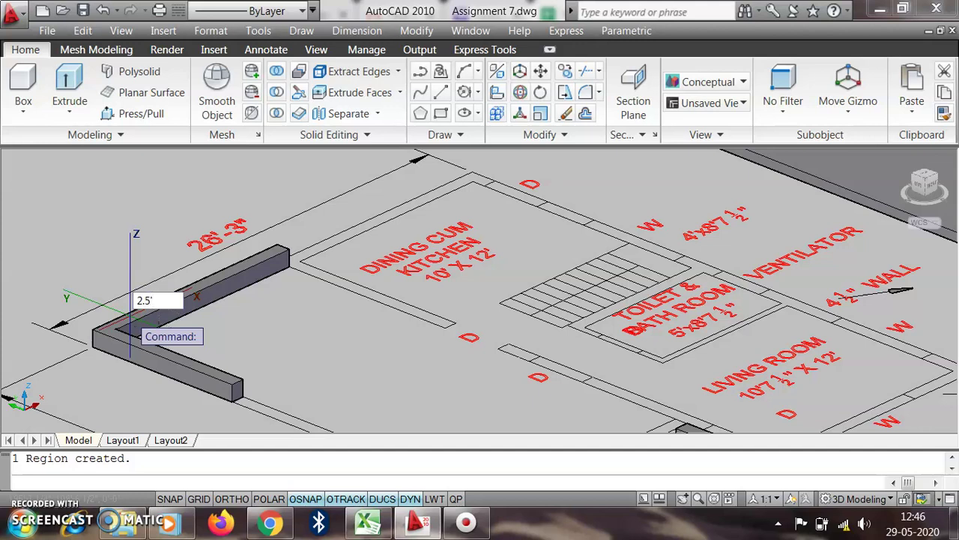
key("Return")
- Press/Pull the outer wall segment between the dining-kitchen's D and W openings up to a height of 10'
scroll(154, 296, "down", 3)
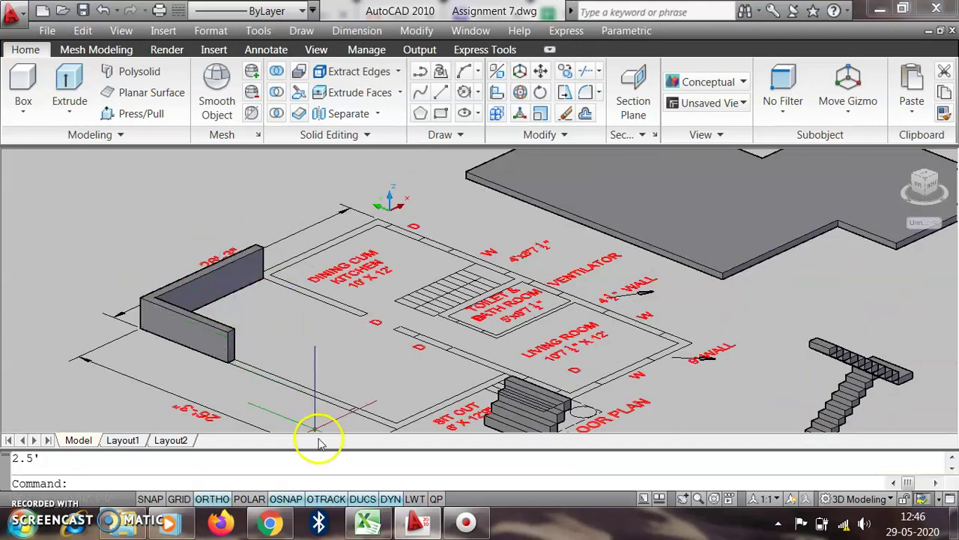
scroll(319, 443, "up", 2)
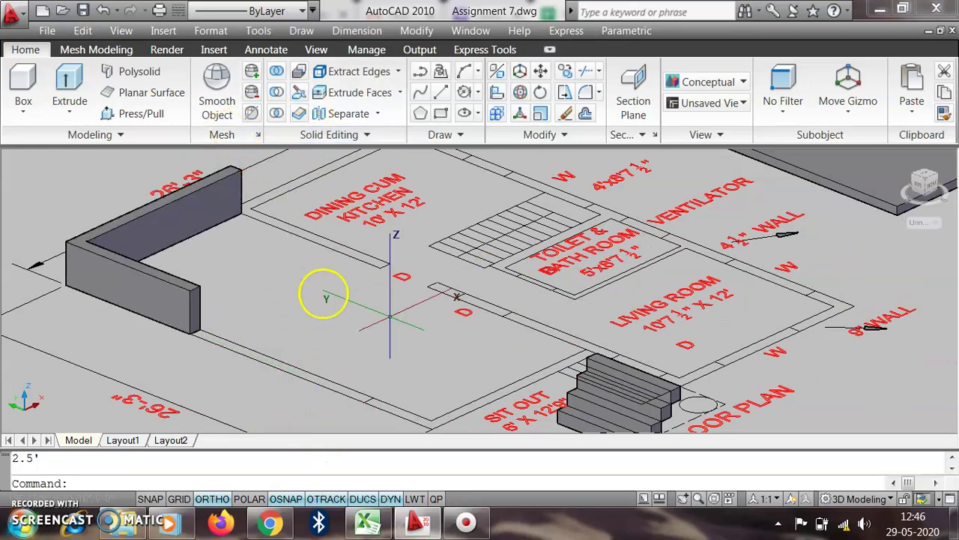
scroll(255, 319, "down", 4)
scroll(257, 315, "up", 6)
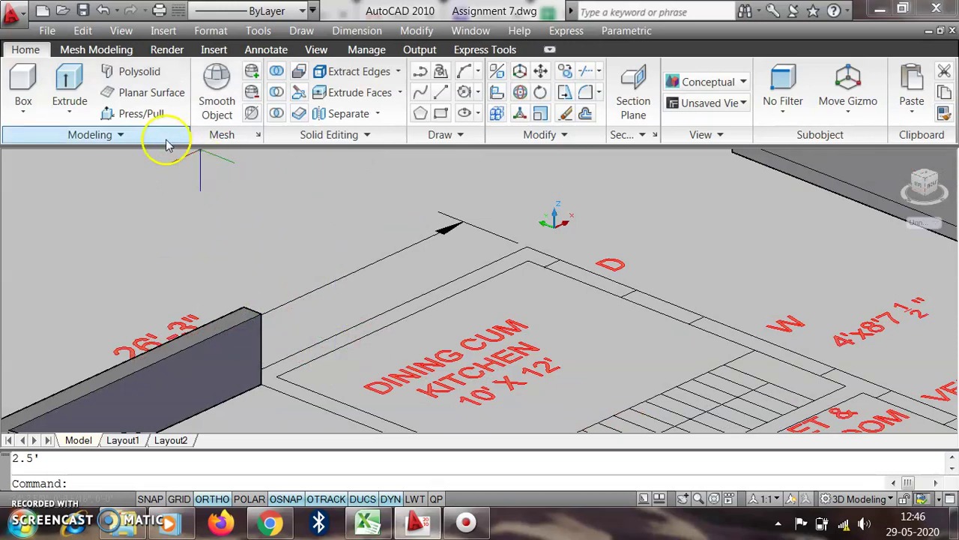
left_click(135, 113)
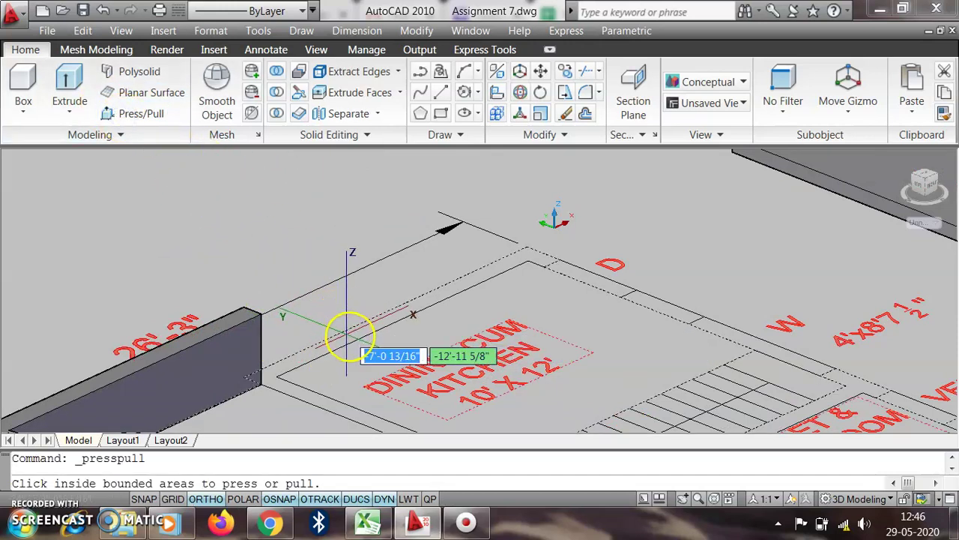
scroll(352, 337, "up", 3)
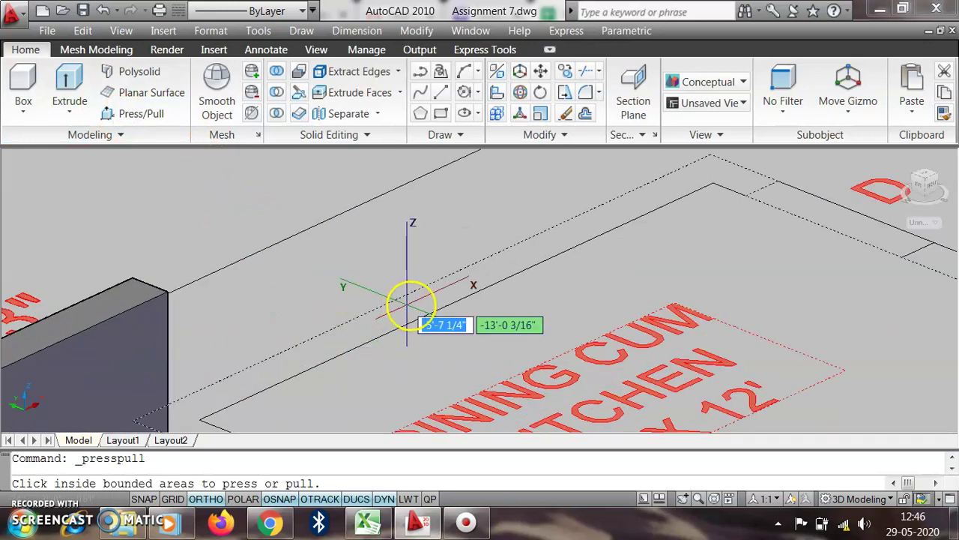
scroll(423, 301, "down", 4)
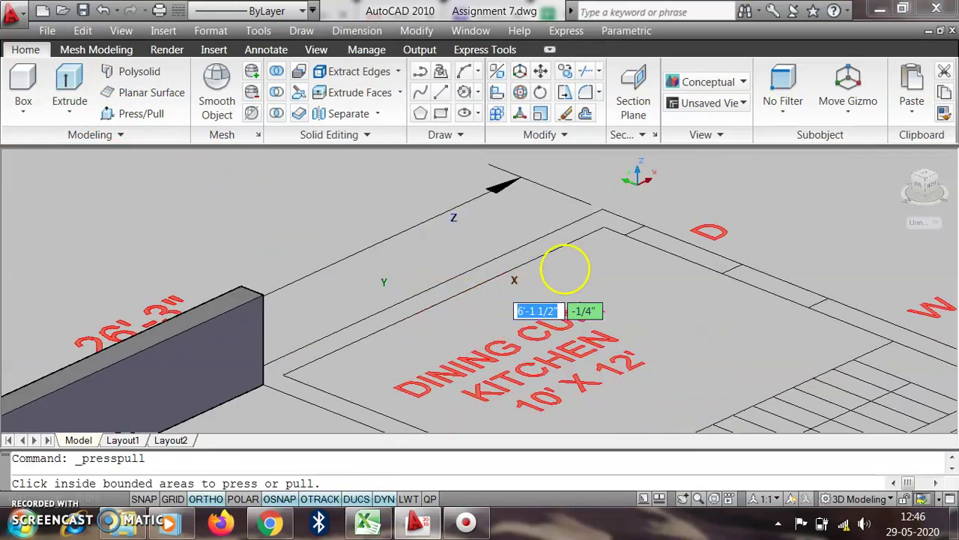
scroll(611, 259, "up", 3)
scroll(657, 272, "down", 2)
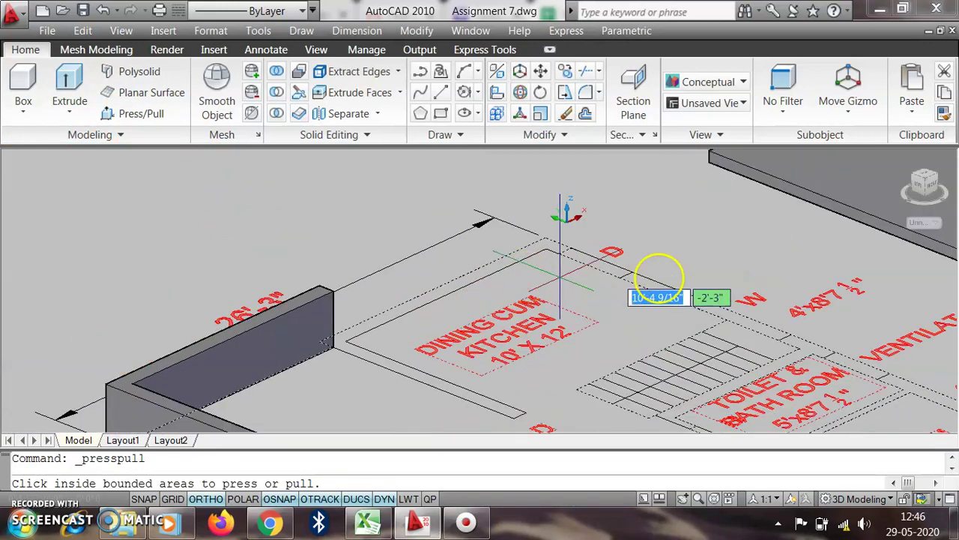
scroll(712, 288, "up", 2)
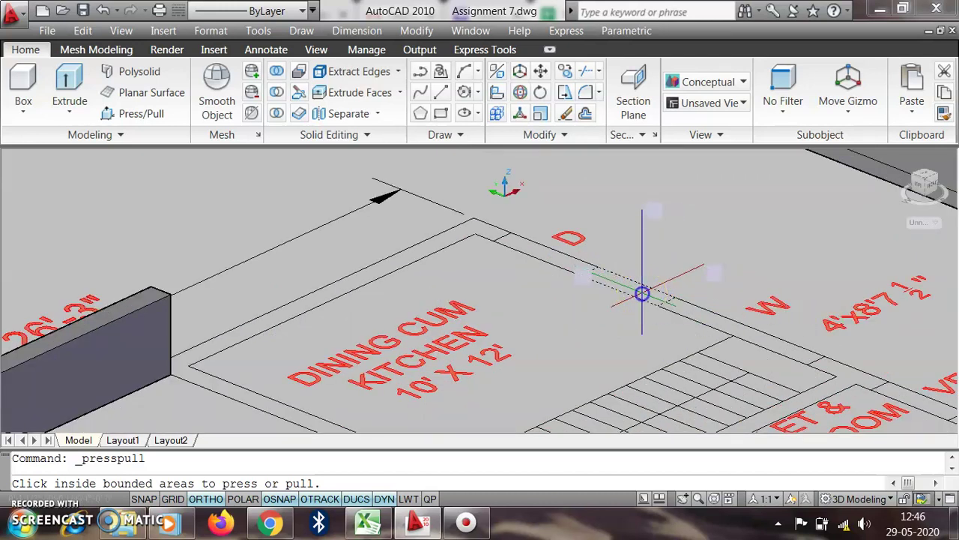
left_click(642, 293)
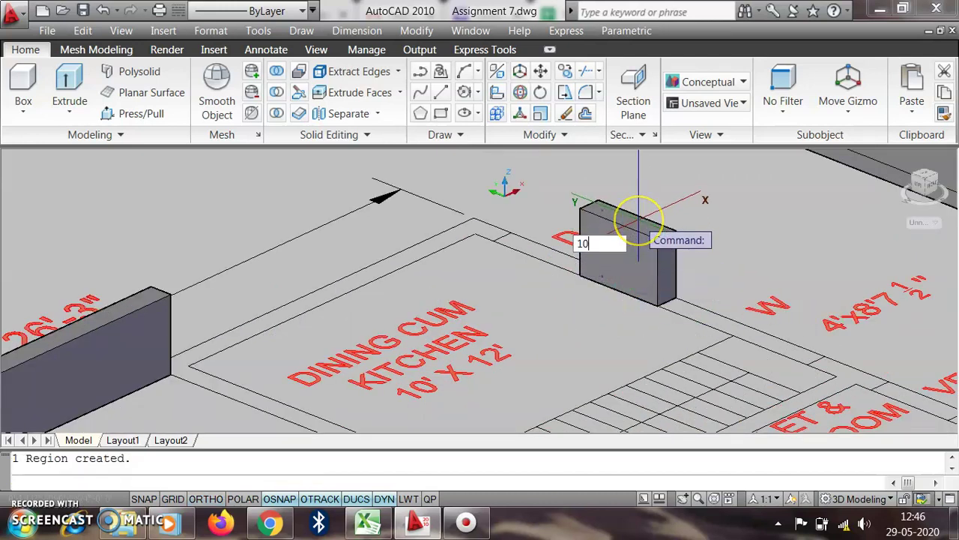
type("10'")
key("Return")
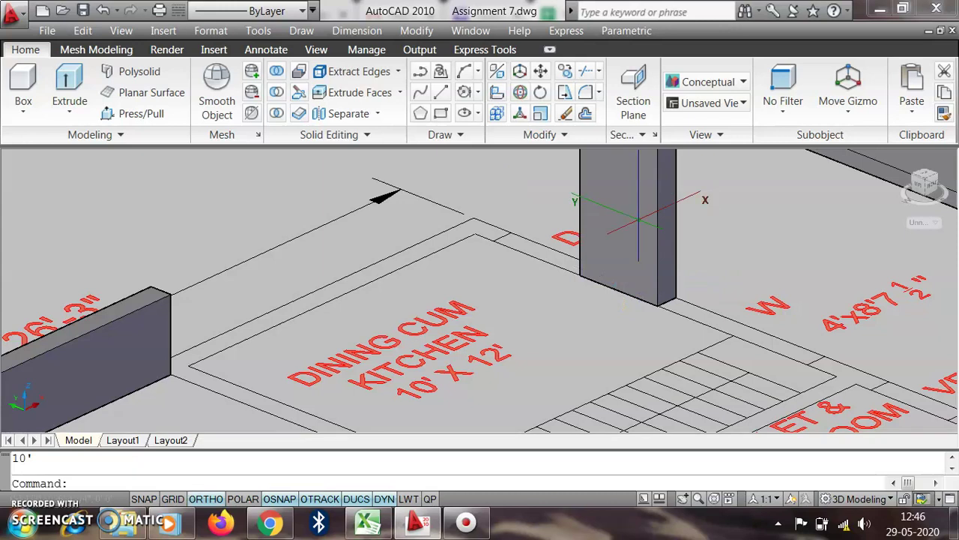
- Examine the raised walls, the adjacent floor slab and the detached staircase from farther out and up close
scroll(558, 254, "down", 5)
scroll(570, 285, "up", 3)
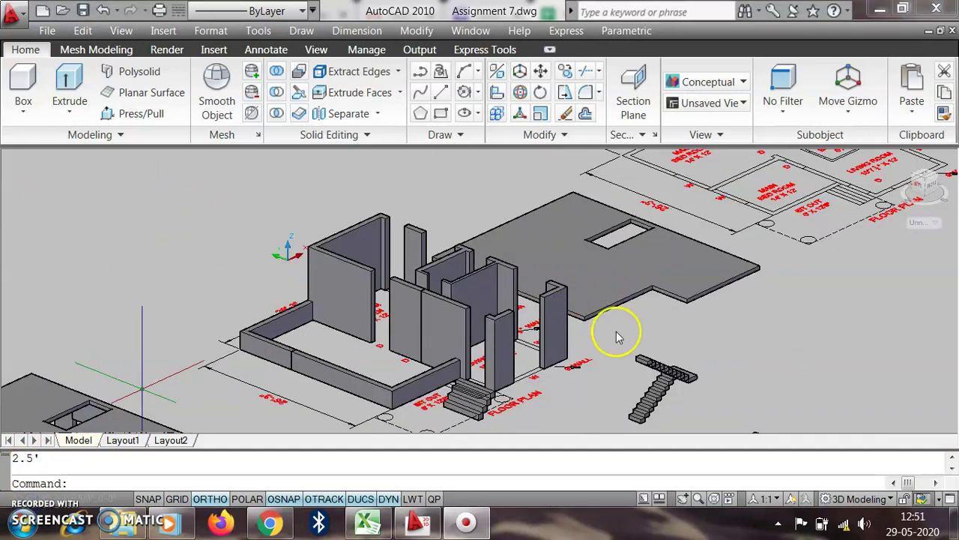
left_click(619, 332)
scroll(616, 327, "up", 3)
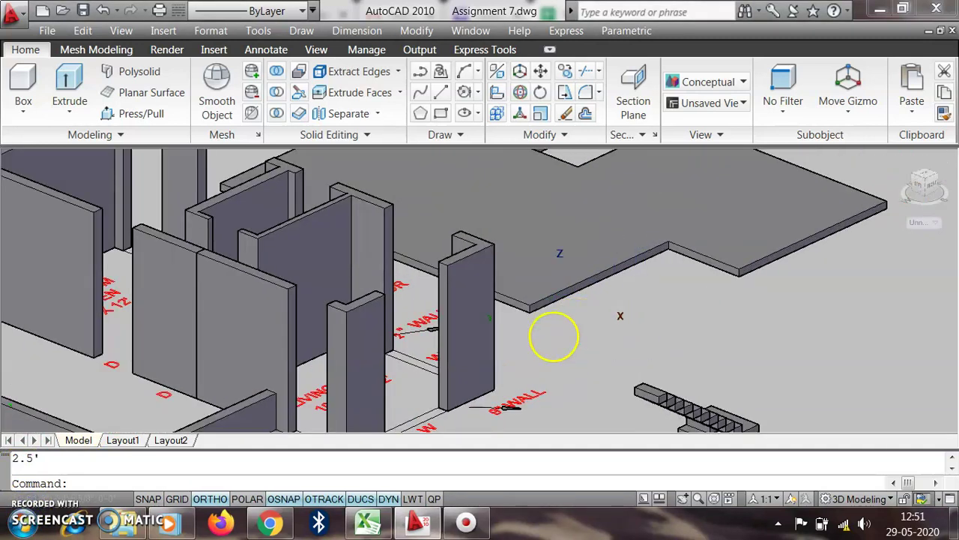
scroll(612, 323, "down", 2)
left_click(631, 311)
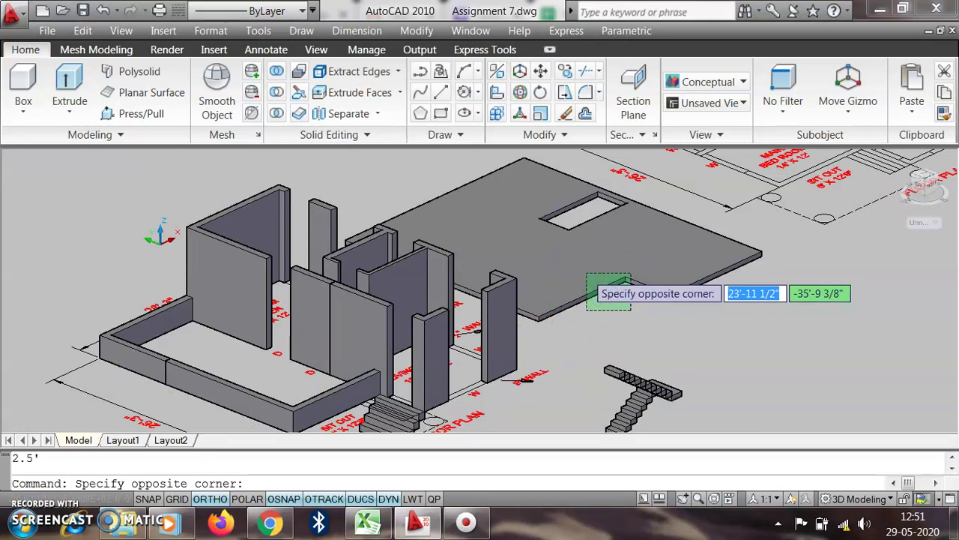
key("Escape")
scroll(596, 300, "down", 3)
scroll(605, 330, "up", 5)
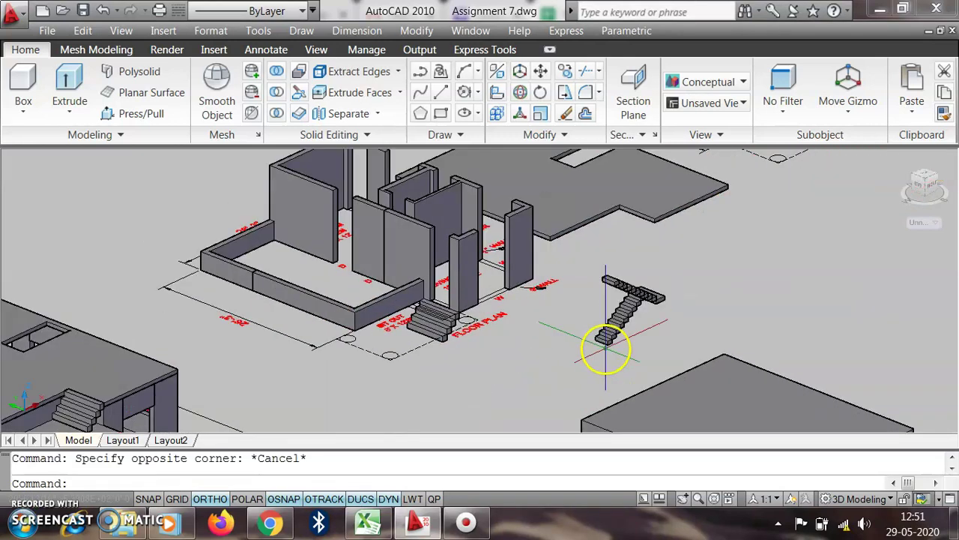
left_click(687, 334)
left_click(604, 208)
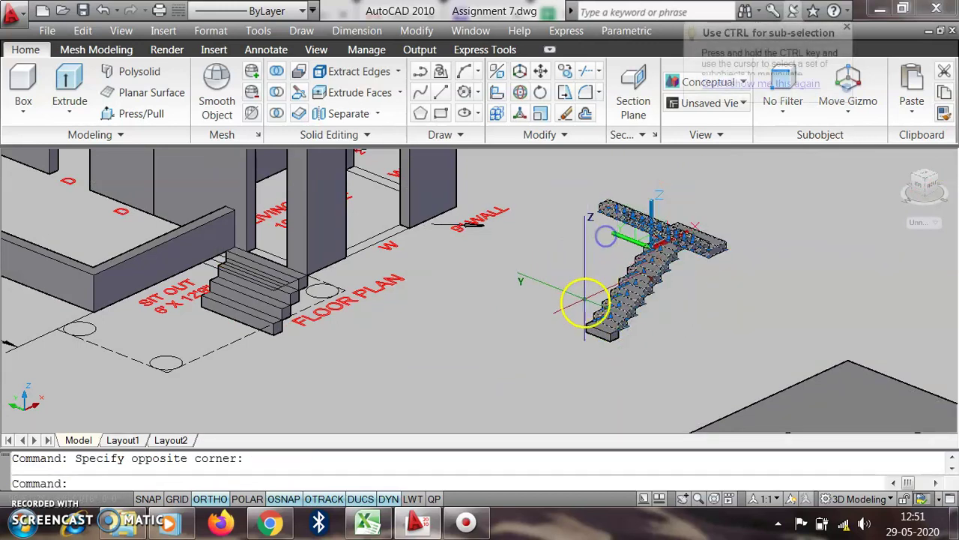
left_click(592, 328, "ctrl")
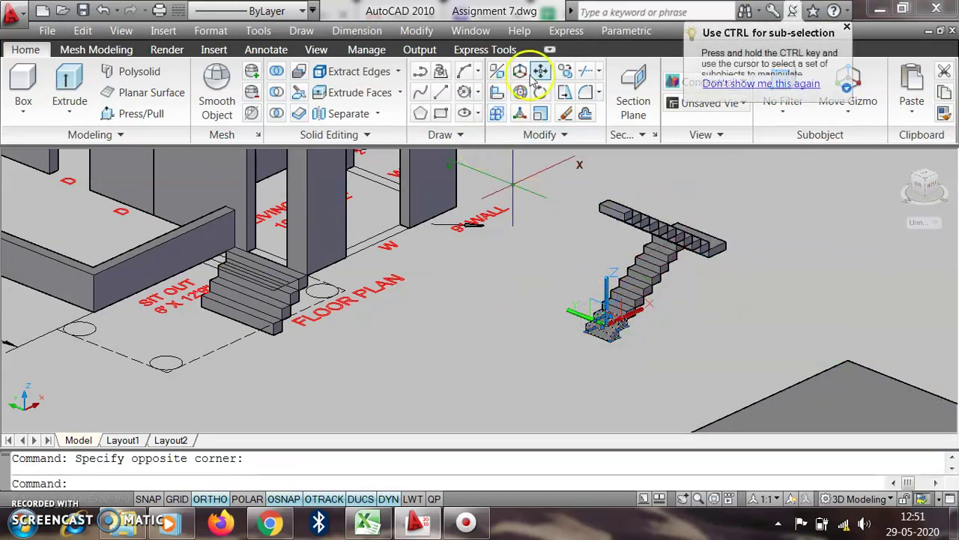
left_click(573, 78)
scroll(457, 404, "down", 5)
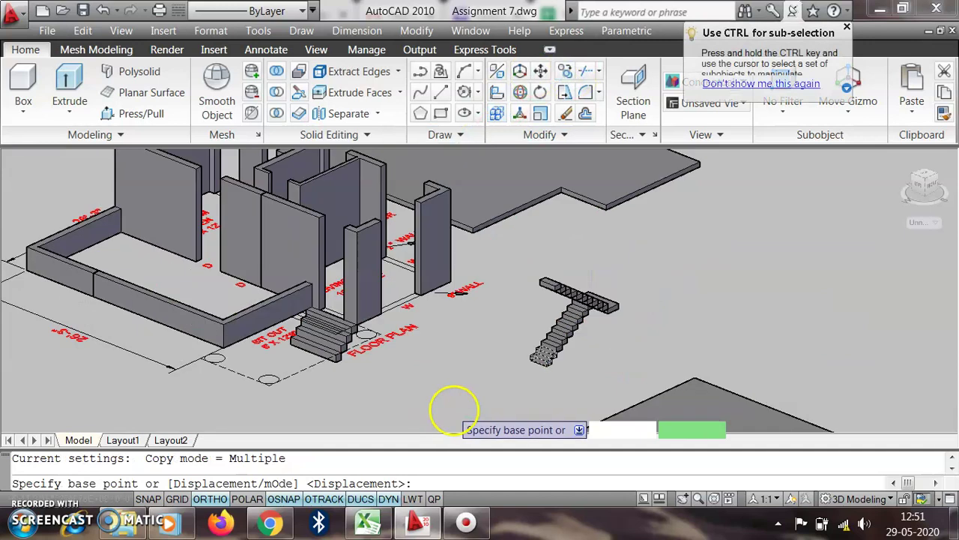
scroll(461, 401, "up", 3)
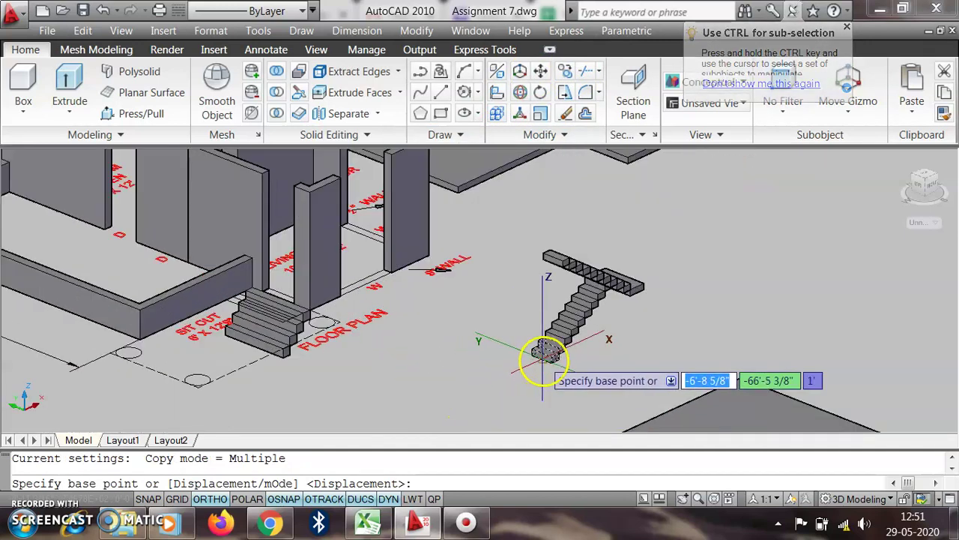
scroll(546, 360, "up", 2)
key("Escape")
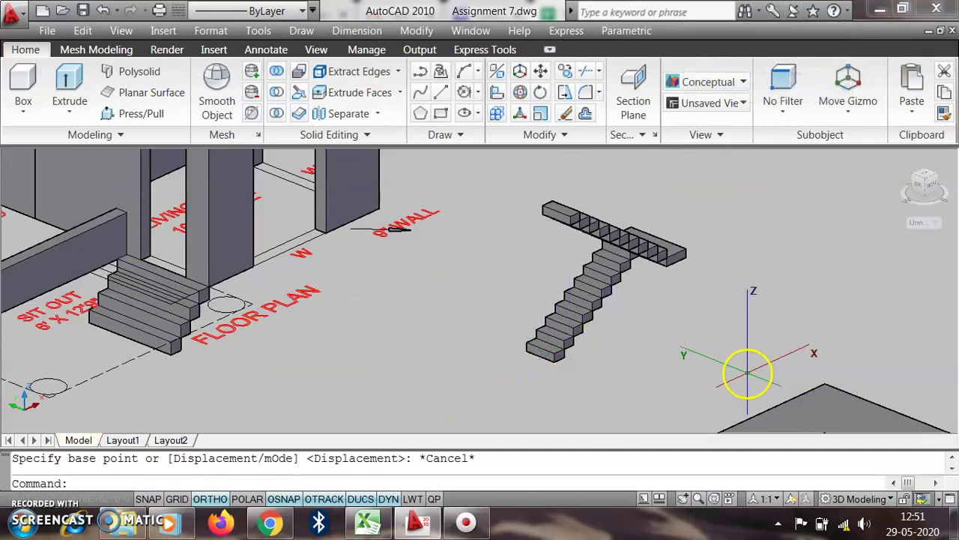
- Copy the detached staircase by its bottom step corner onto the matching stair corner in the upper-storey floor plan
left_click(467, 182)
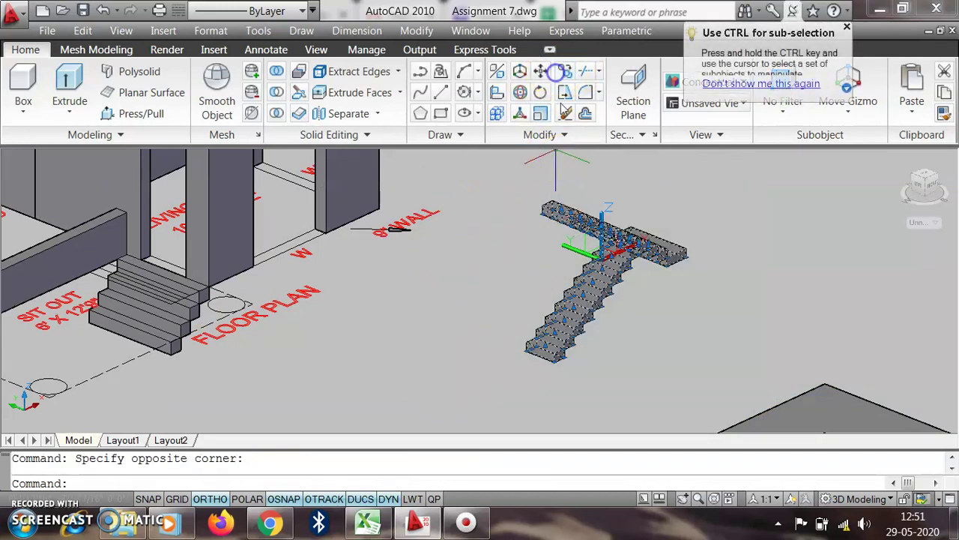
left_click(556, 72)
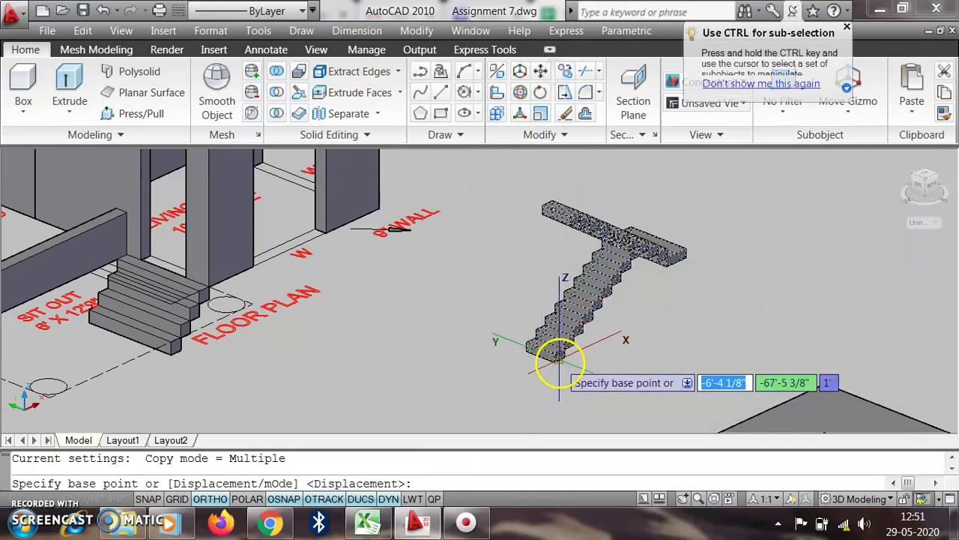
left_click(528, 349)
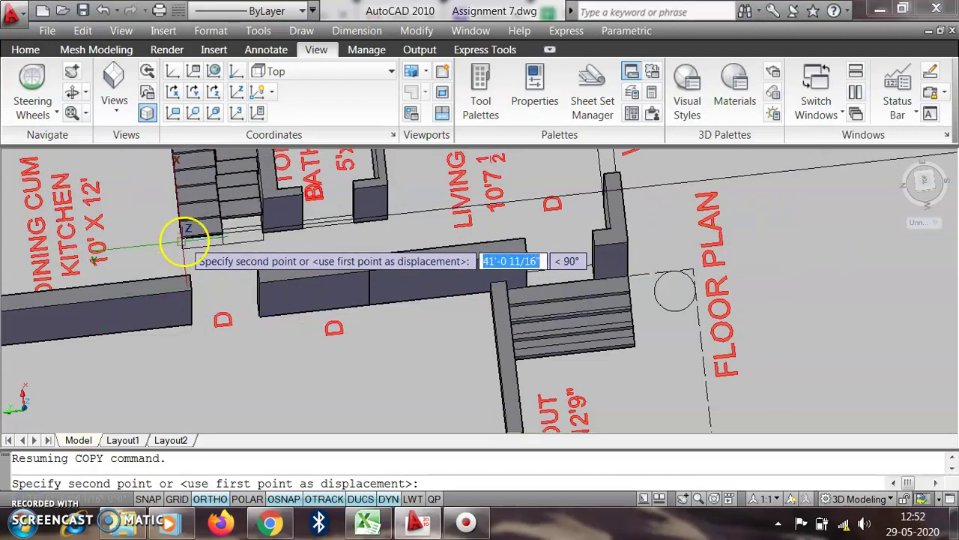
scroll(187, 251, "up", 2)
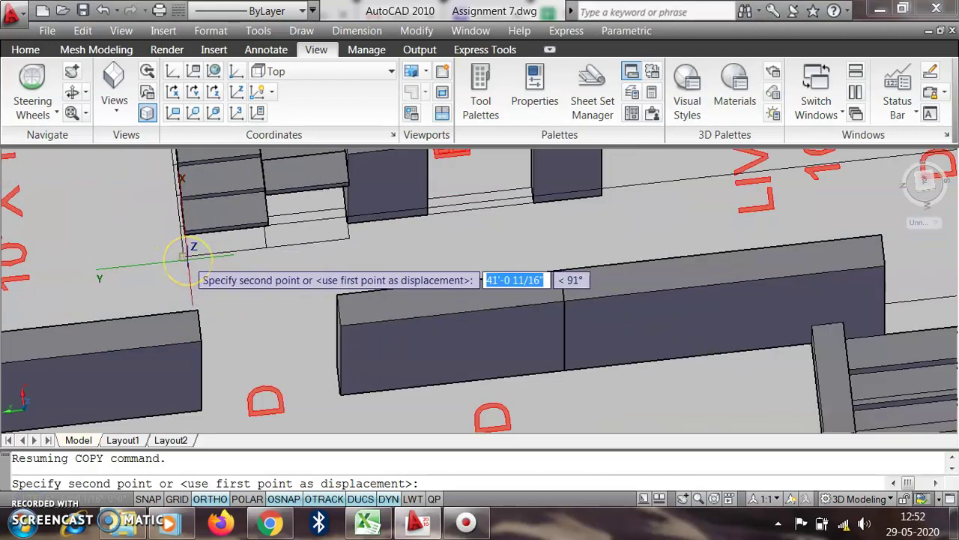
left_click(184, 256)
key("Escape")
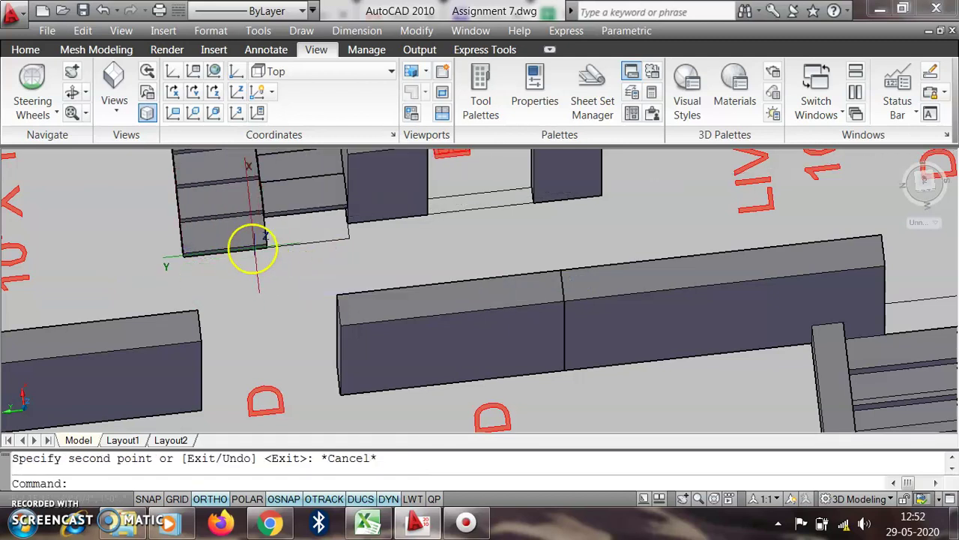
- Copy the detached slab with the stair opening onto the upper-storey walls, matching its corner to the living room's outer wall corner
scroll(232, 274, "down", 5)
scroll(461, 287, "up", 3)
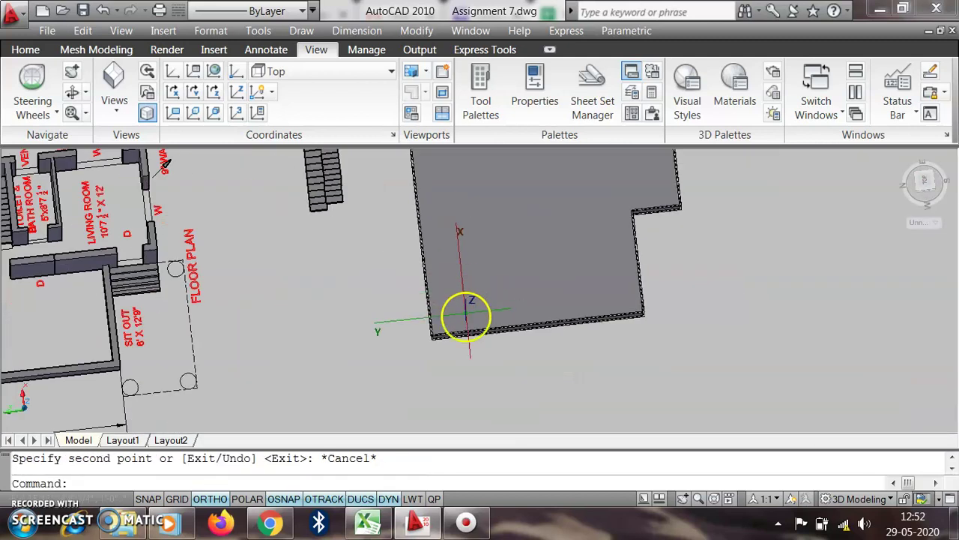
left_click(72, 97)
left_click_drag(557, 257, 593, 329)
scroll(611, 278, "down", 3)
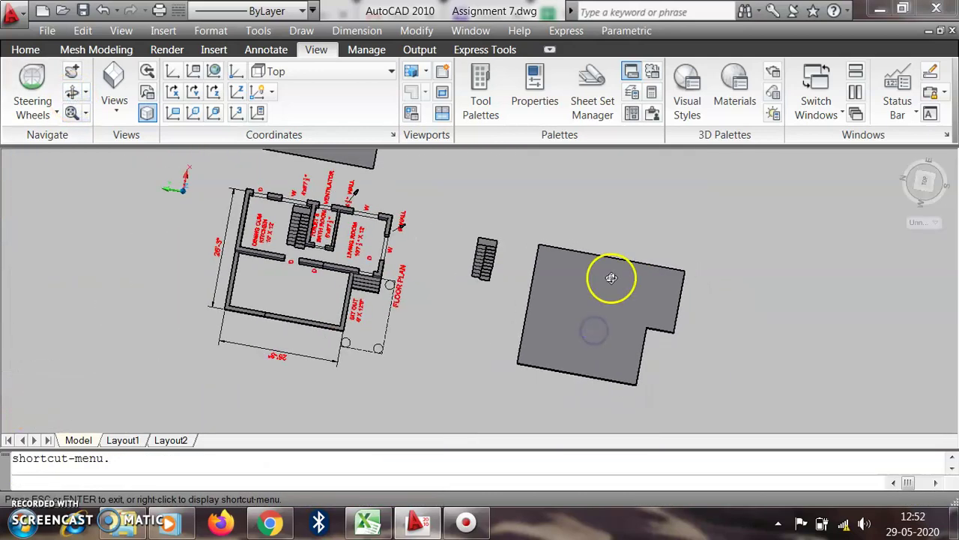
left_click_drag(450, 279, 372, 239)
scroll(509, 271, "up", 3)
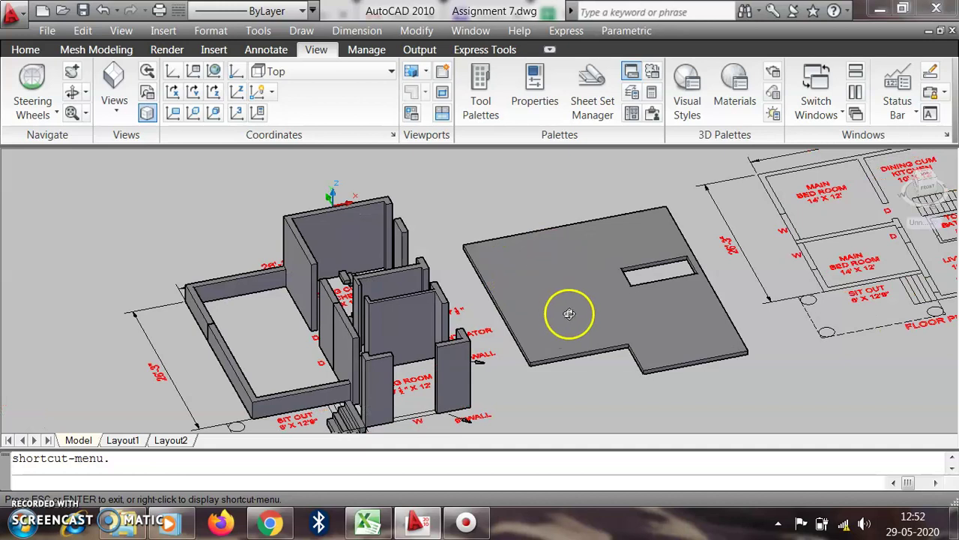
key("Escape")
left_click(698, 380)
left_click(636, 326)
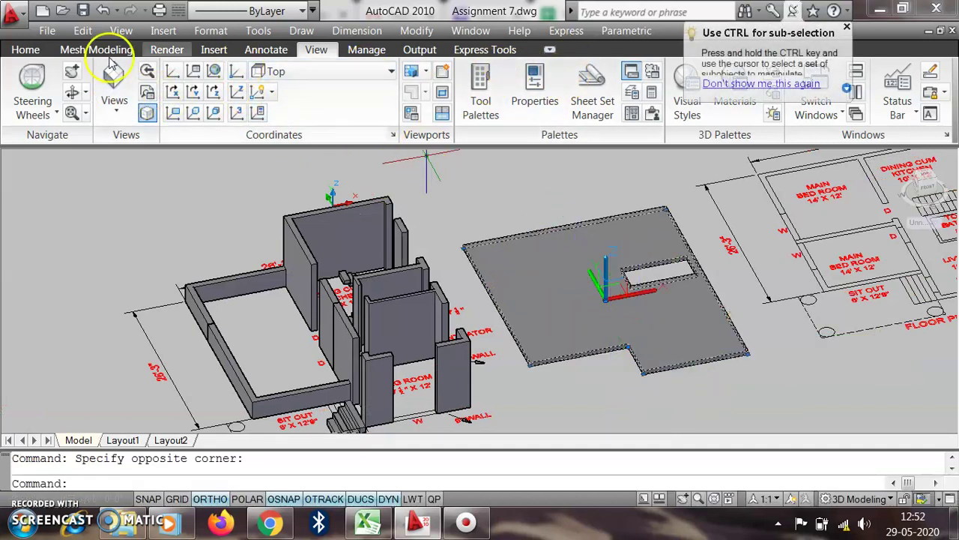
left_click(29, 50)
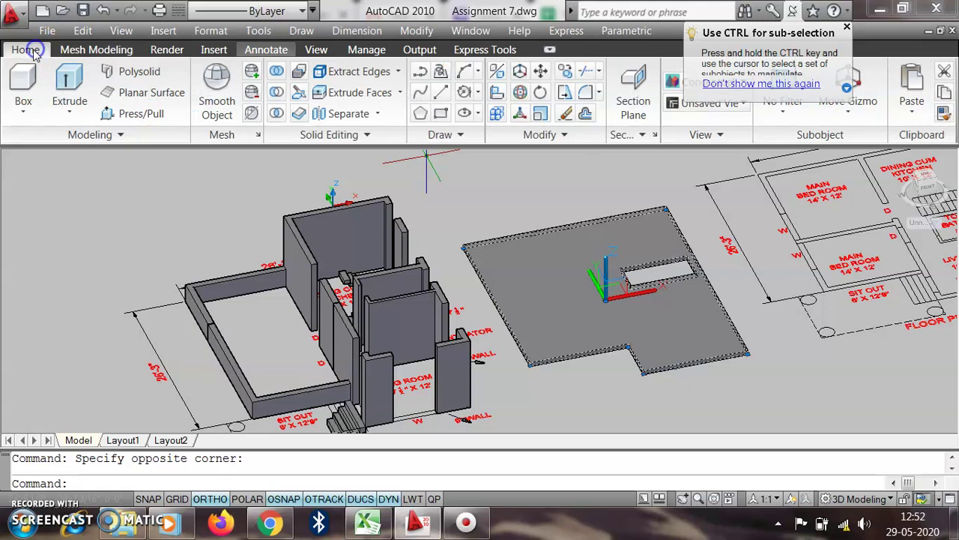
left_click(564, 70)
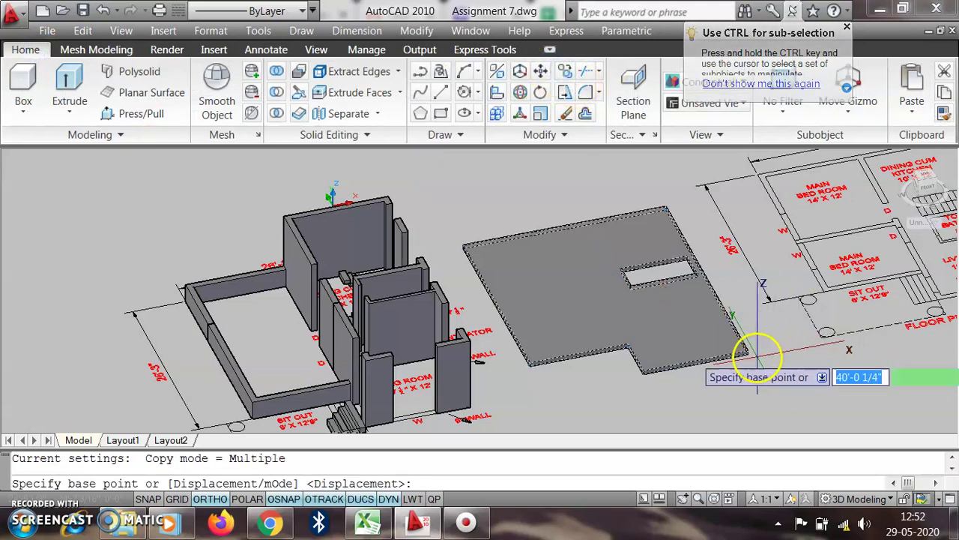
scroll(745, 354, "up", 3)
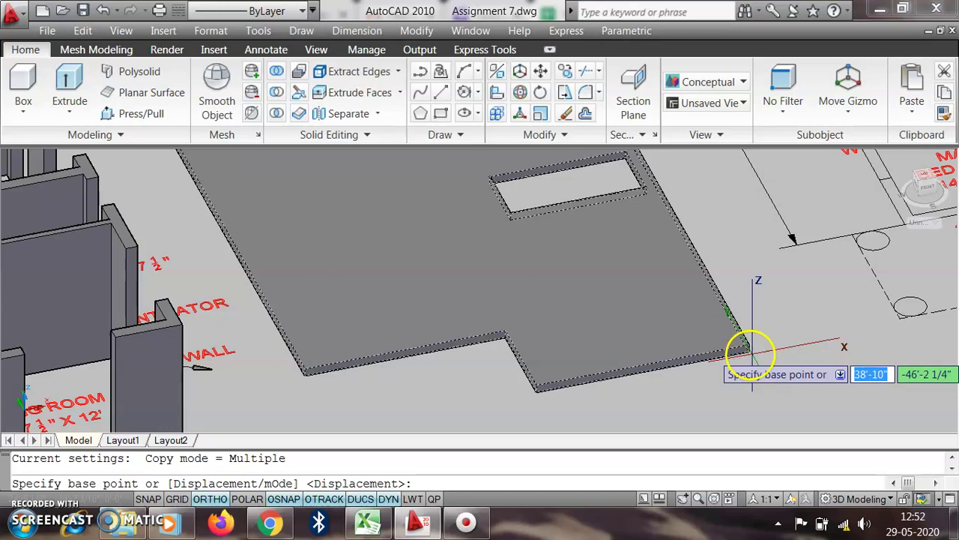
left_click(753, 352)
scroll(754, 352, "down", 2)
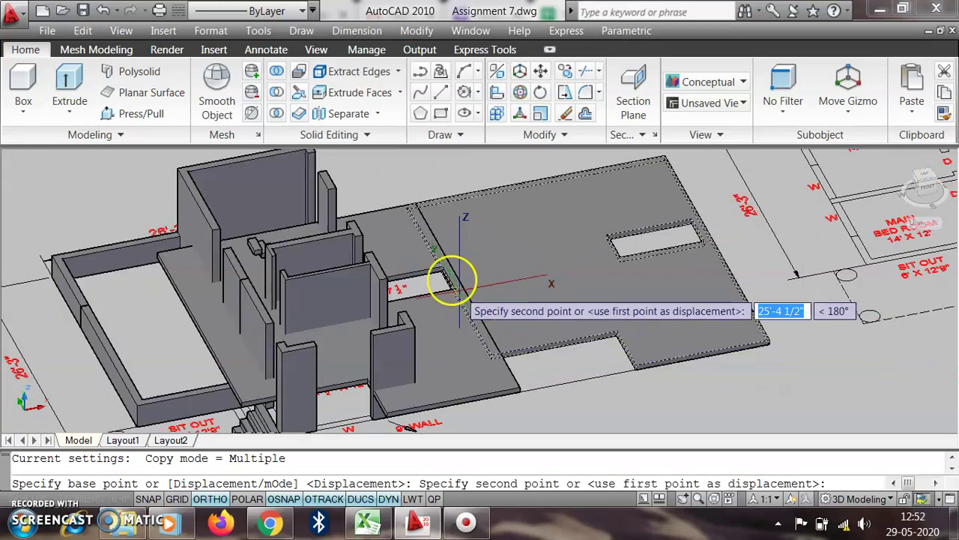
left_click(412, 319)
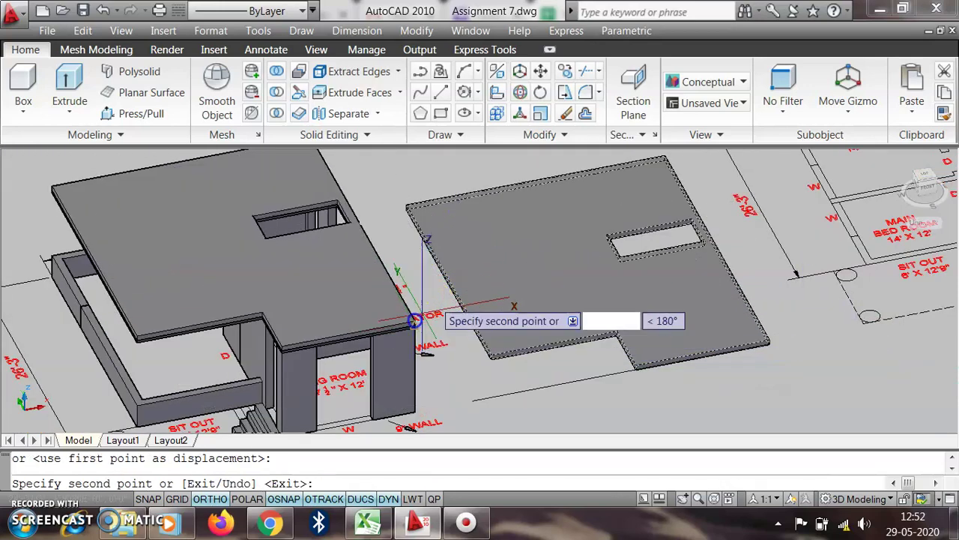
key("Escape")
scroll(869, 277, "down", 2)
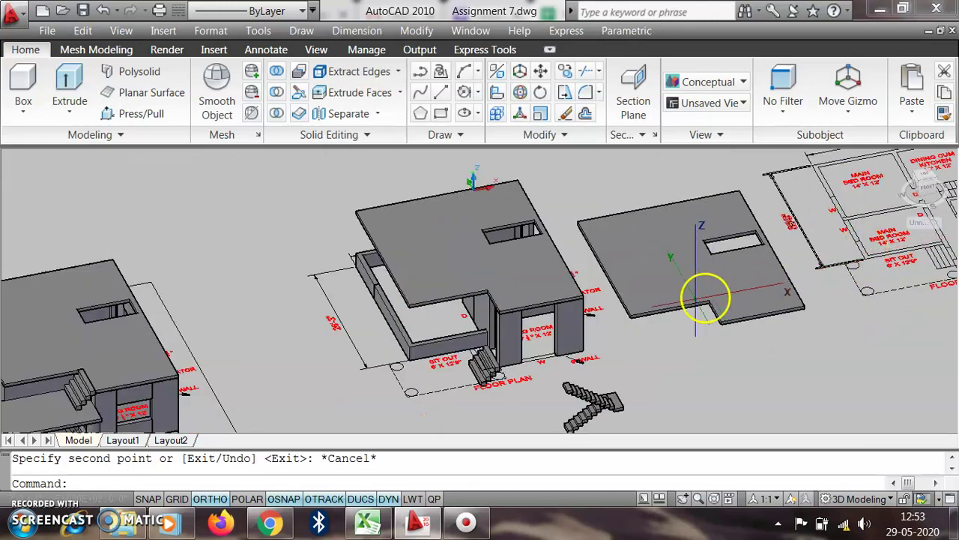
- Examine the roofed upper storey, its parapet and entrance steps alongside the finished ground-floor building
scroll(637, 322, "up", 3)
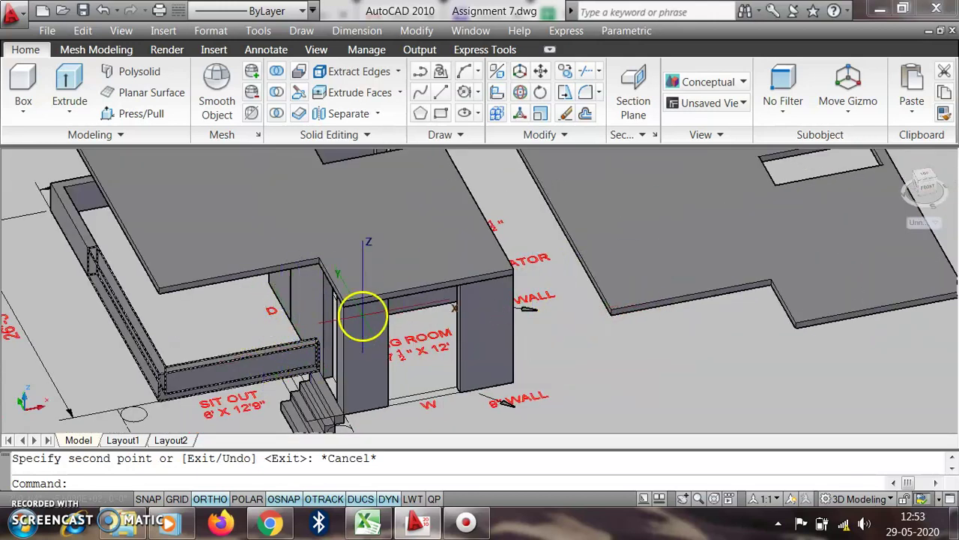
scroll(332, 278, "down", 4)
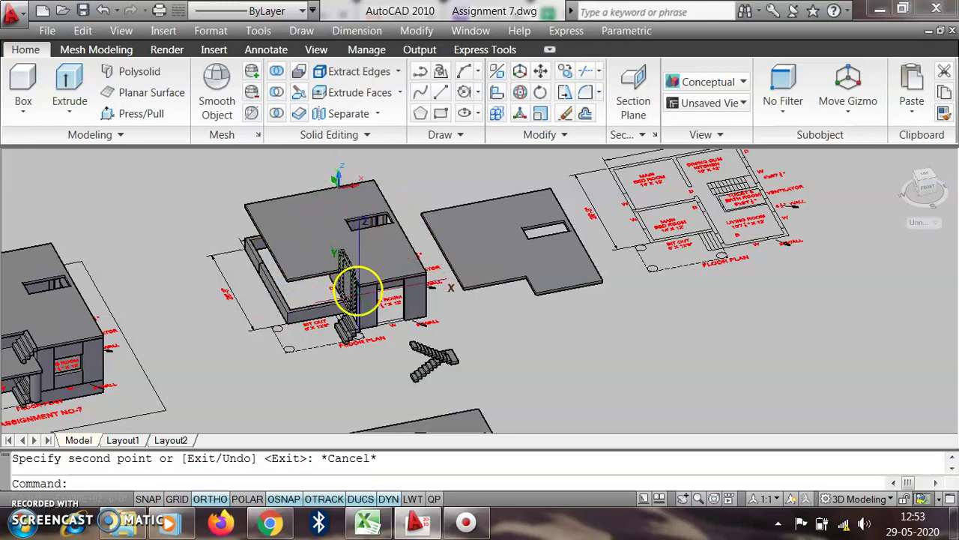
left_click(291, 200)
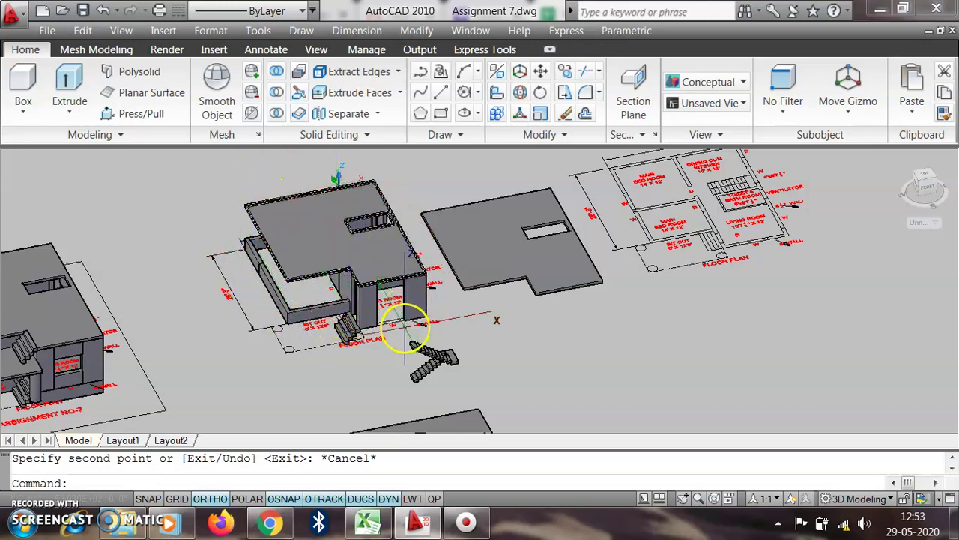
scroll(382, 267, "down", 4)
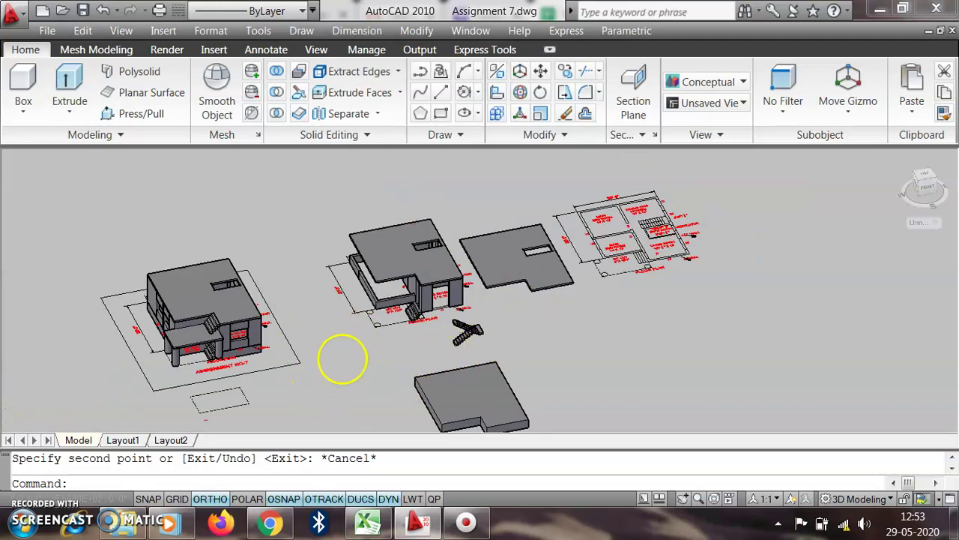
key("Escape")
scroll(343, 358, "up", 6)
scroll(439, 347, "down", 4)
scroll(617, 274, "up", 5)
scroll(484, 255, "up", 2)
scroll(474, 285, "down", 3)
scroll(491, 293, "up", 3)
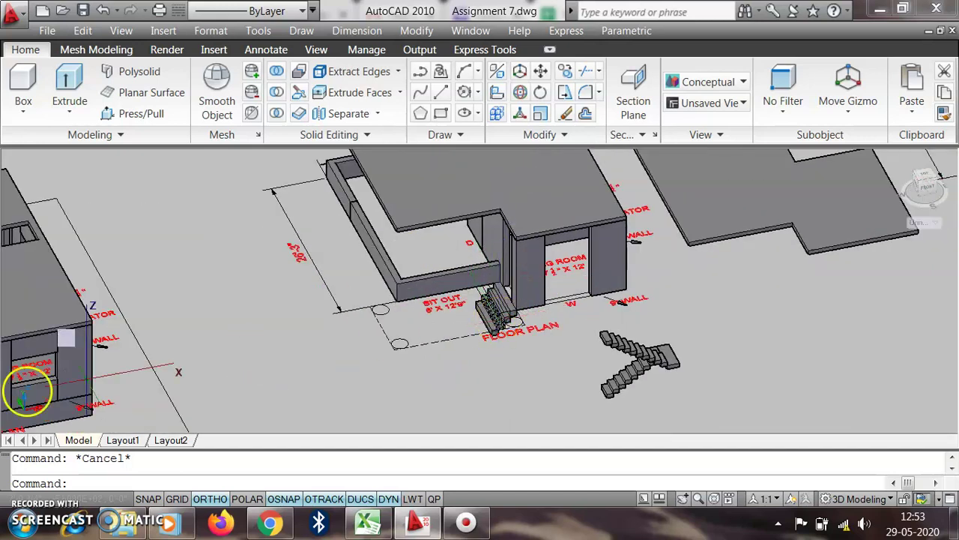
scroll(616, 375, "down", 2)
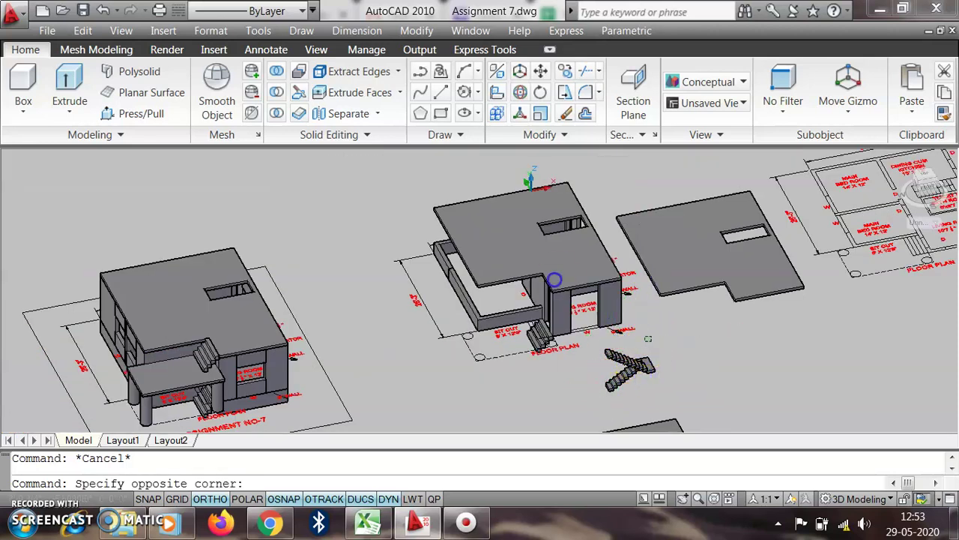
- Delete the spare slab with the stair opening that lies beside the upper storey
key("Escape")
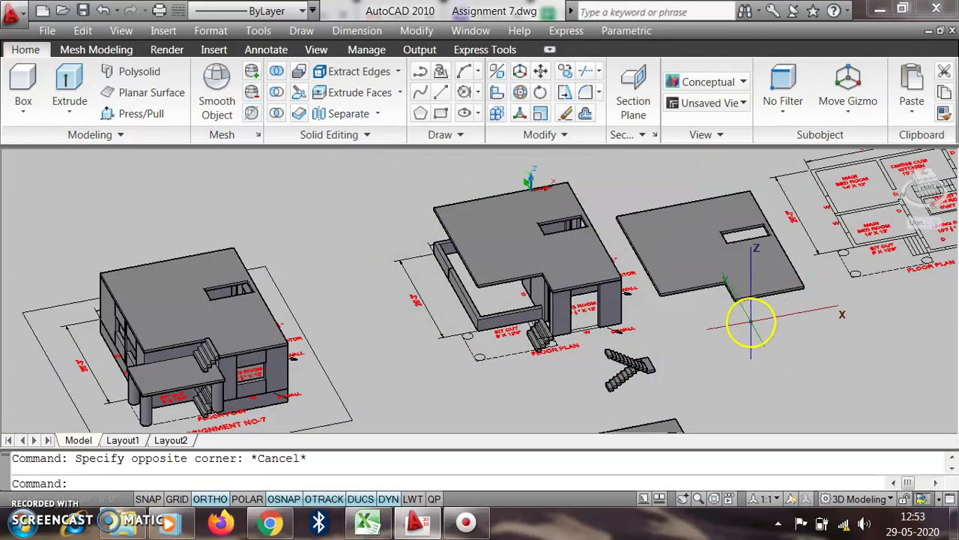
left_click(748, 321)
left_click(678, 234)
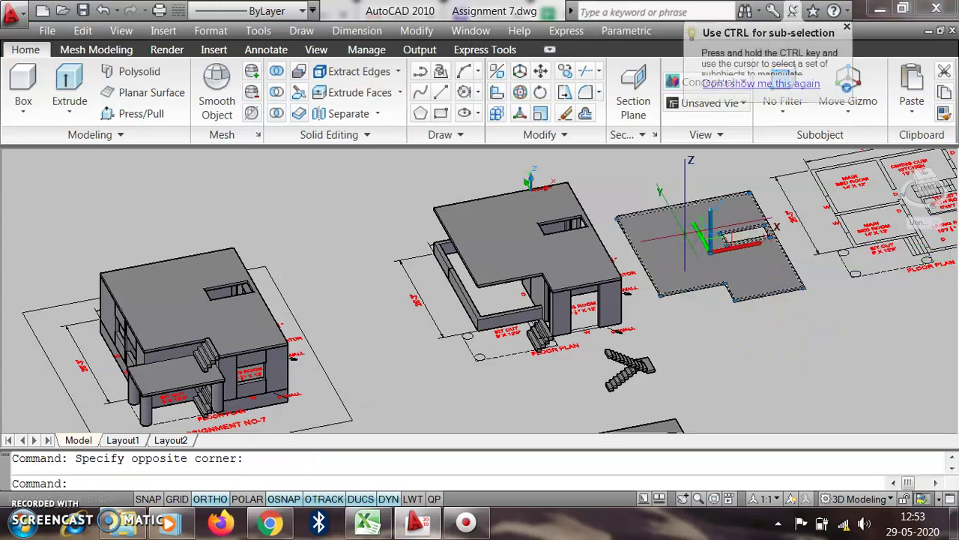
key("Delete")
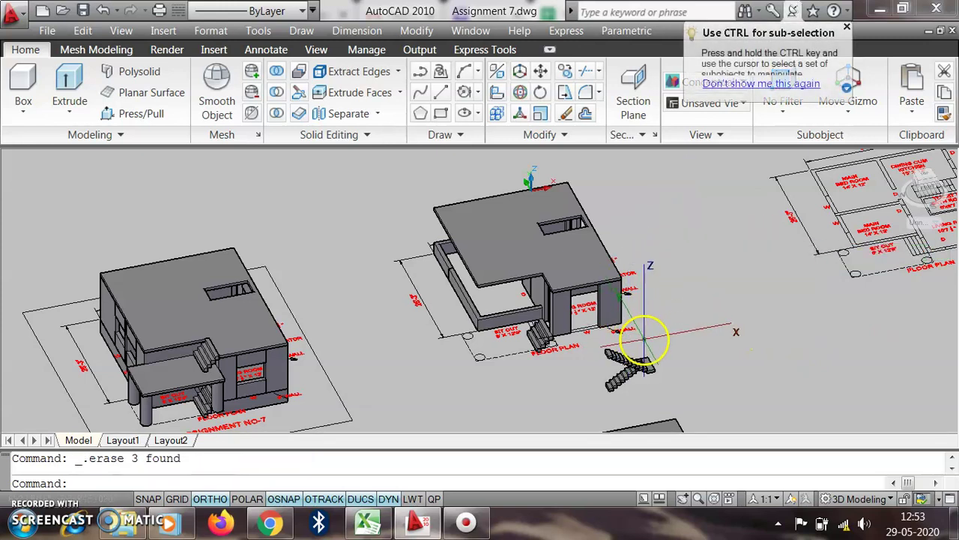
left_click(645, 339)
left_click(381, 161)
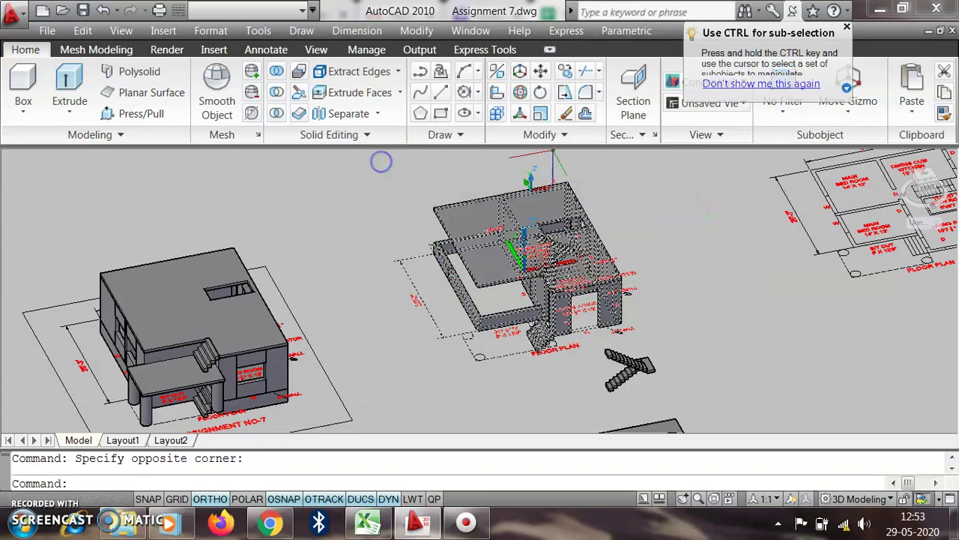
left_click(564, 71)
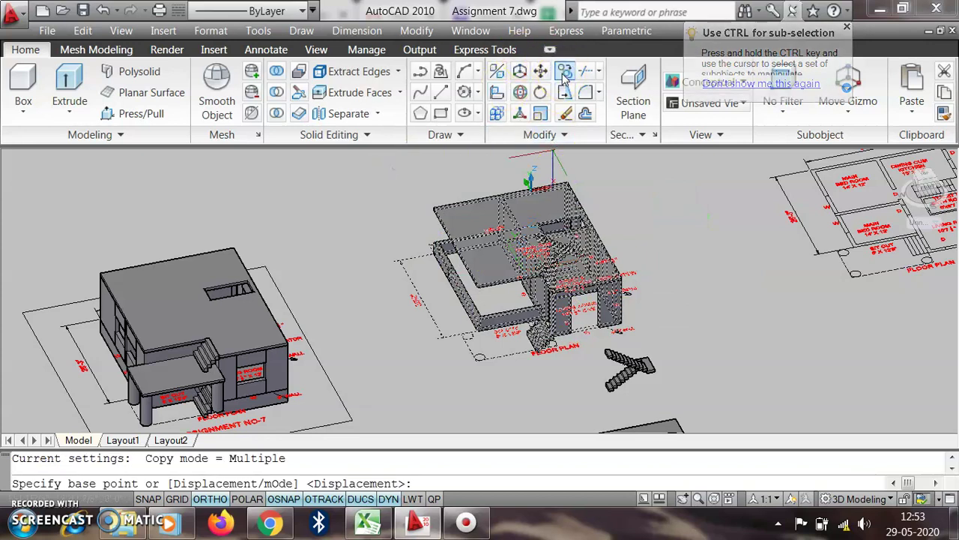
- Copy the whole upper storey from its living room's outer base corner onto the matching roof corner of the ground-floor building
left_click(564, 71)
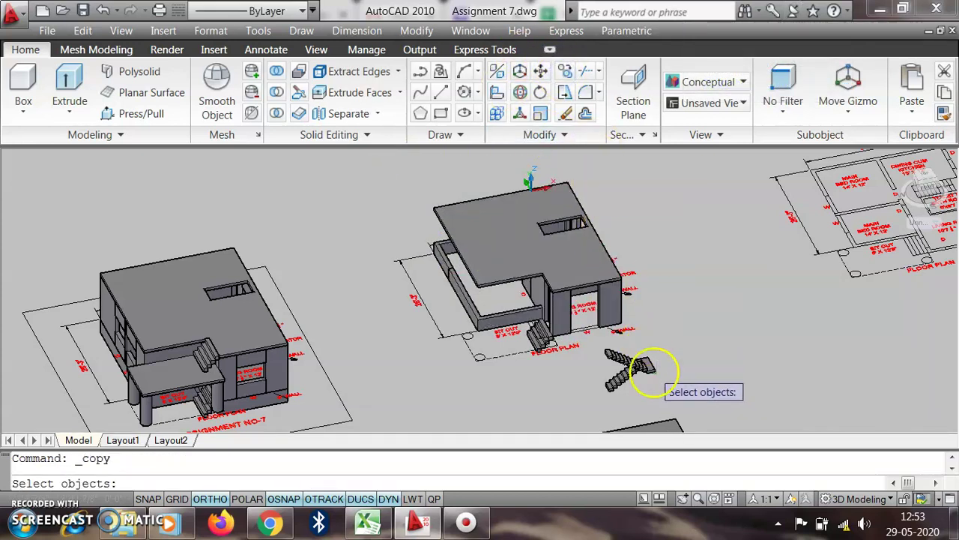
left_click(657, 342)
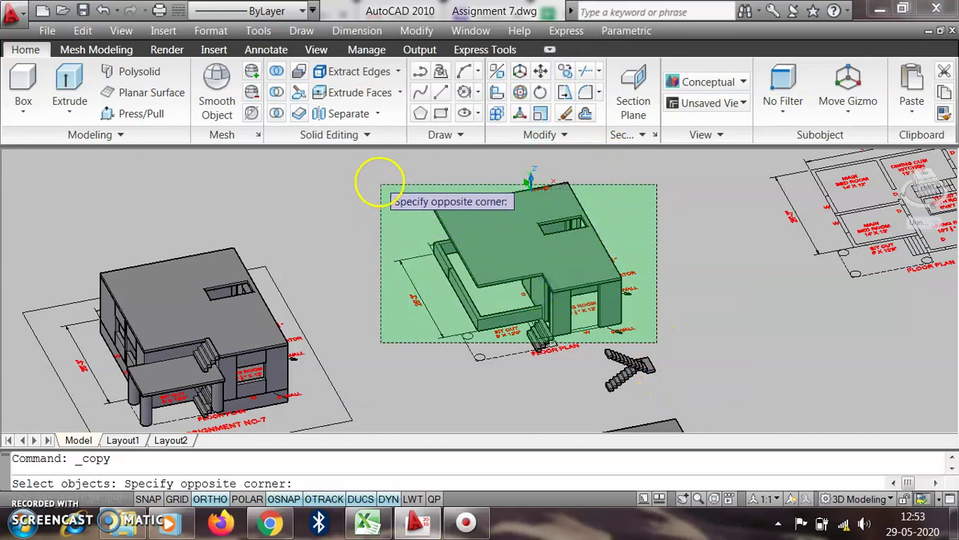
left_click(379, 181)
key("Return")
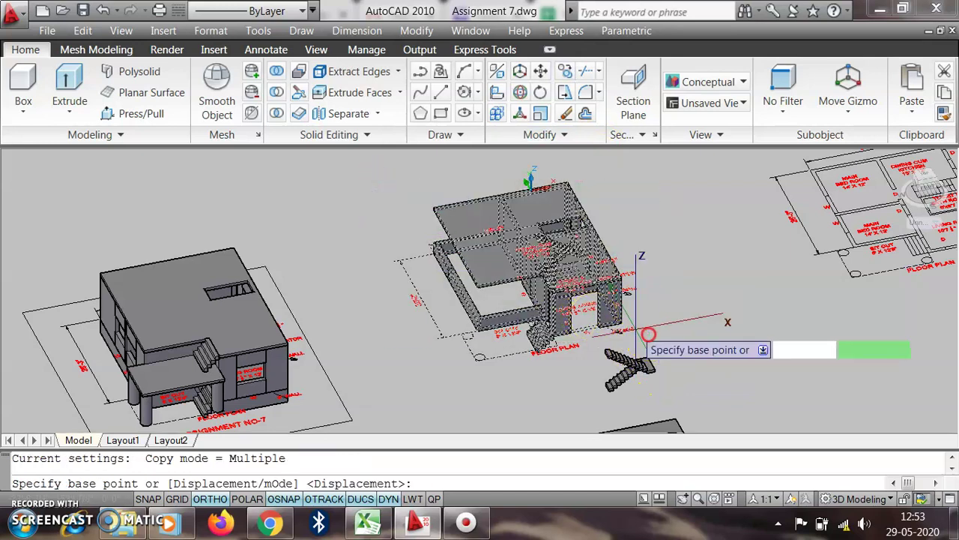
scroll(642, 322, "up", 5)
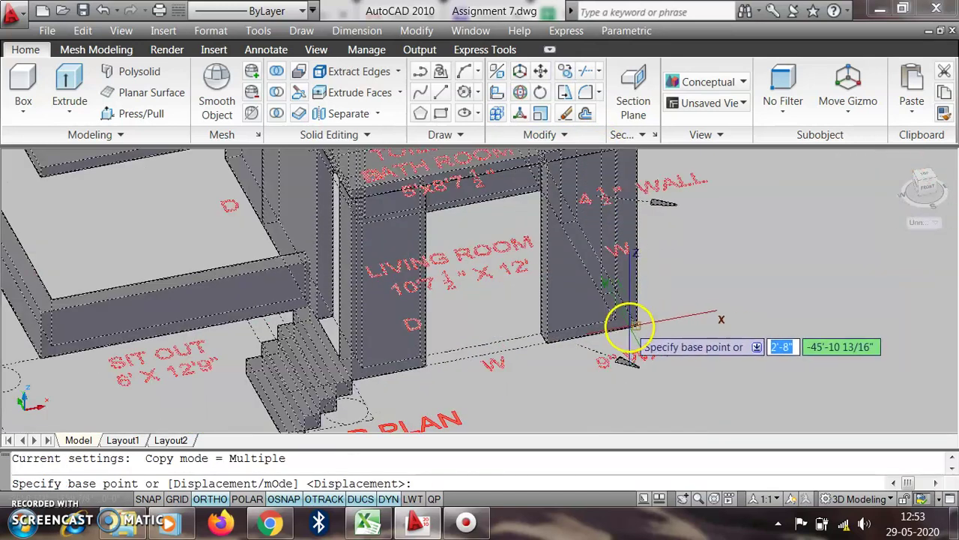
left_click(630, 324)
scroll(660, 300, "down", 3)
scroll(686, 279, "down", 2)
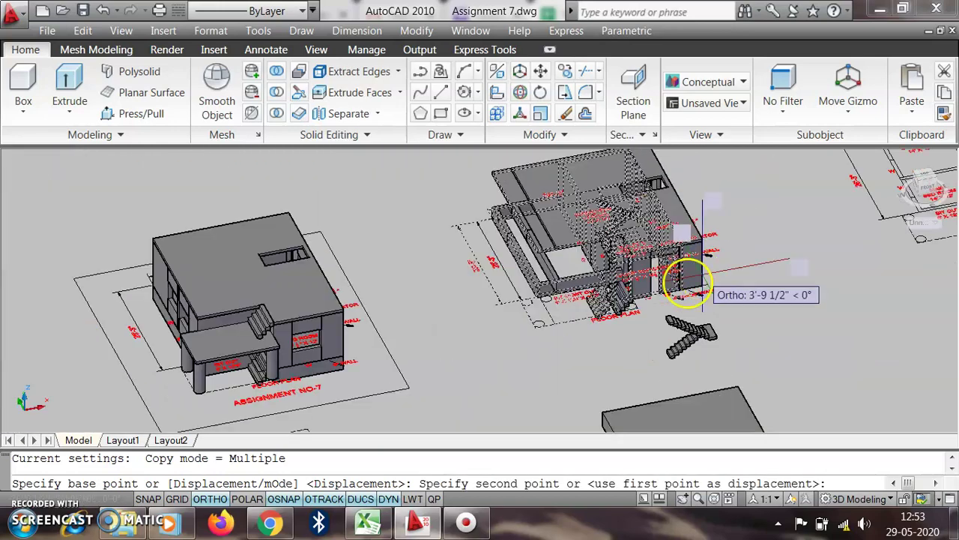
scroll(377, 291, "up", 5)
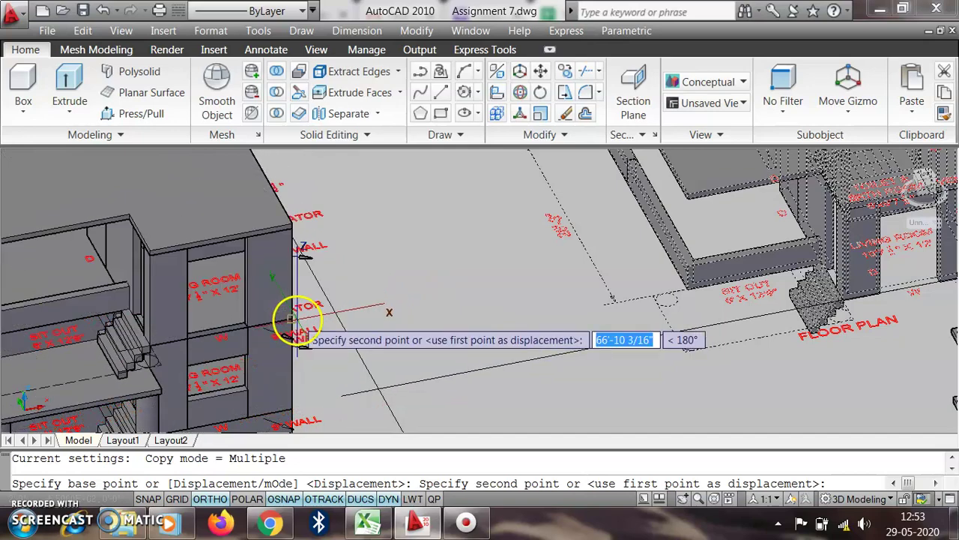
left_click(303, 315)
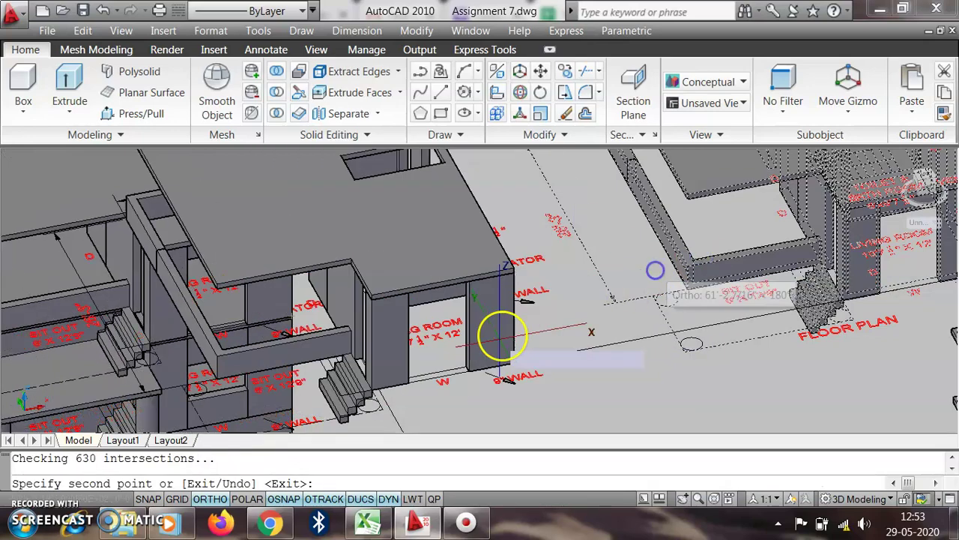
key("Escape")
scroll(863, 188, "down", 2)
scroll(929, 161, "down", 1)
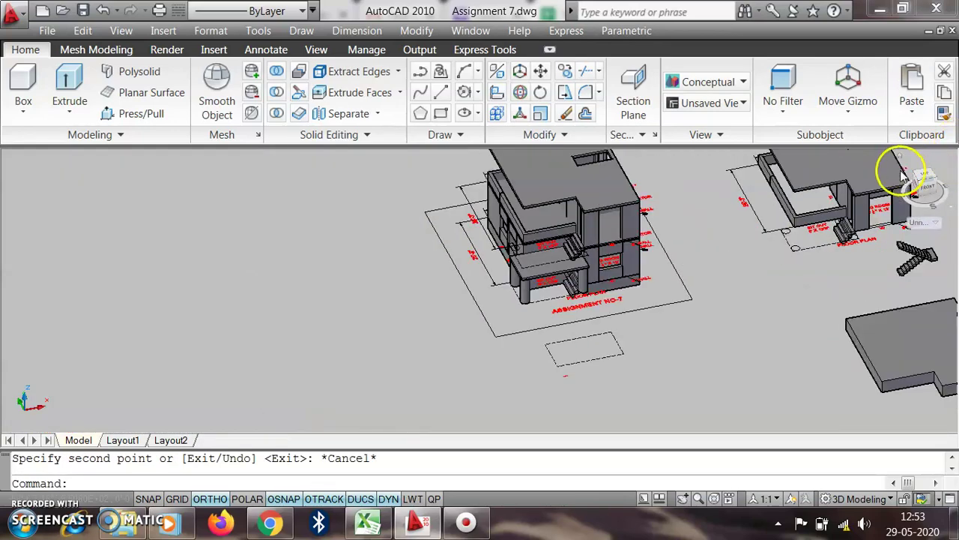
scroll(589, 247, "up", 1)
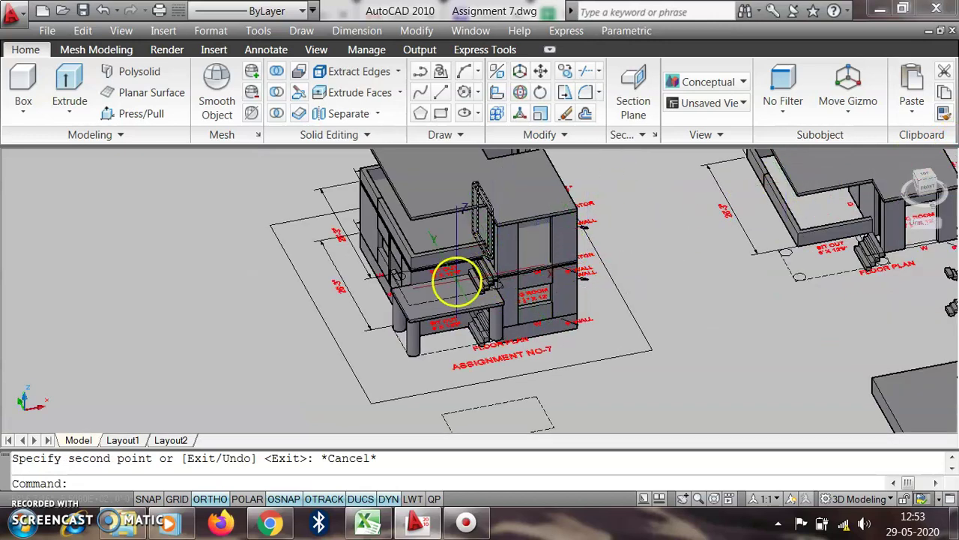
- Examine the stacked building's porch slab, the neighbouring storey's sit-out and the open three-sided railing outline in front of the building
scroll(431, 300, "up", 2)
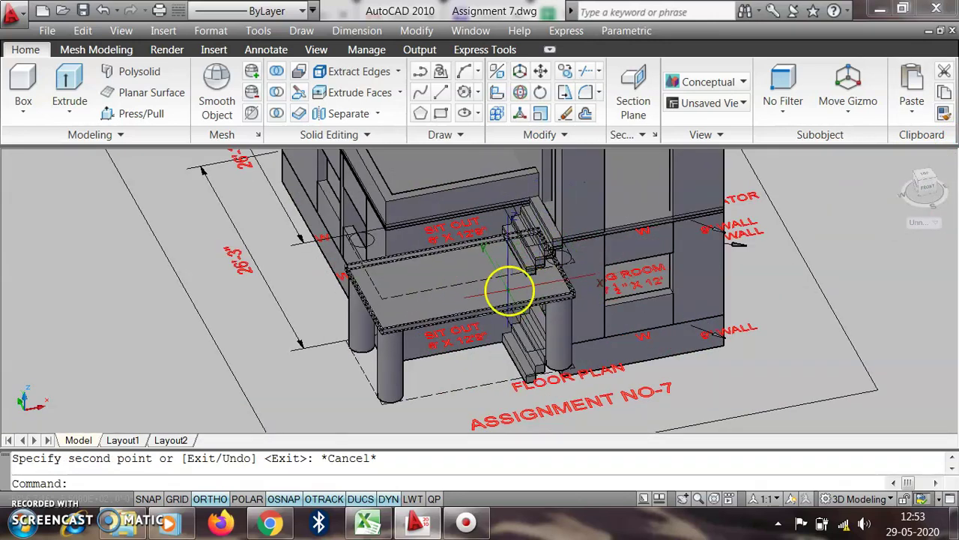
scroll(374, 313, "down", 3)
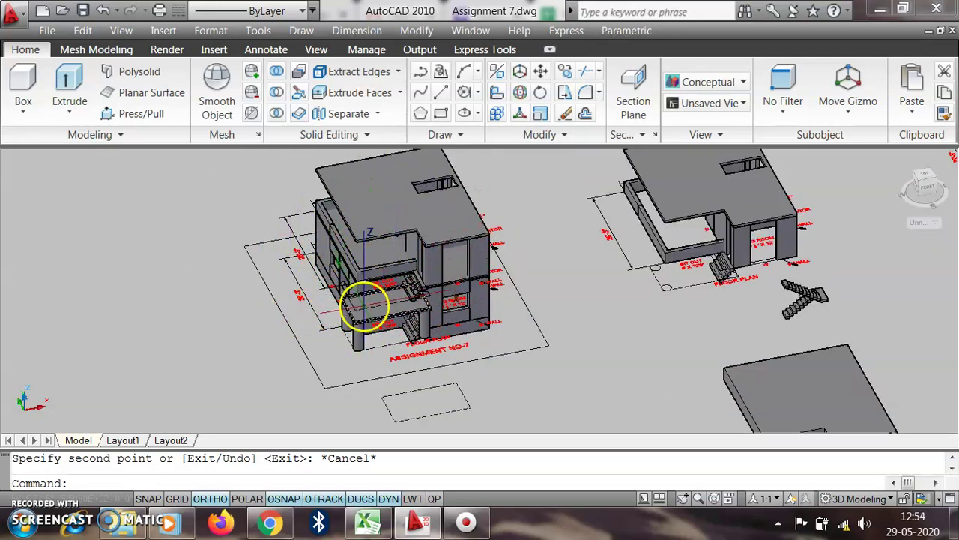
scroll(364, 304, "up", 2)
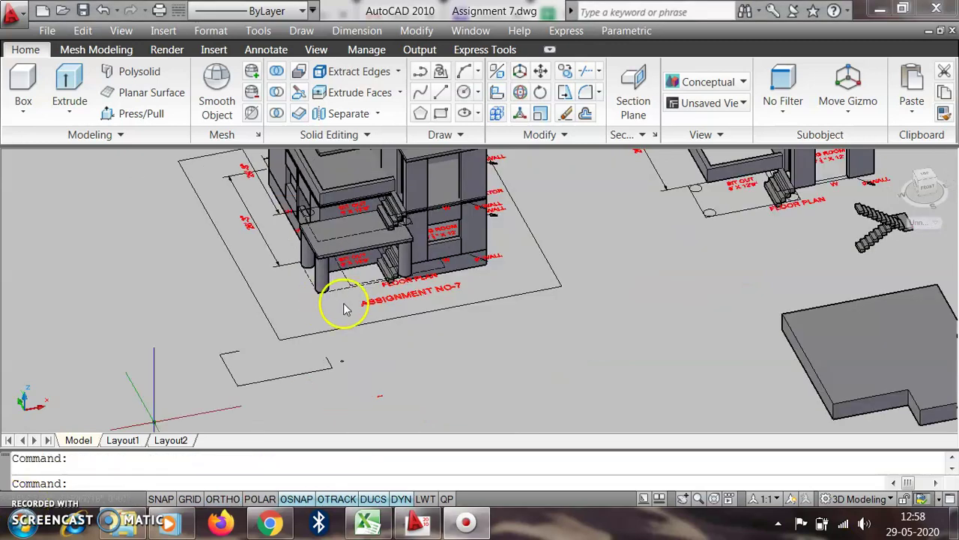
left_click(242, 364)
scroll(368, 304, "up", 3)
scroll(321, 360, "down", 4)
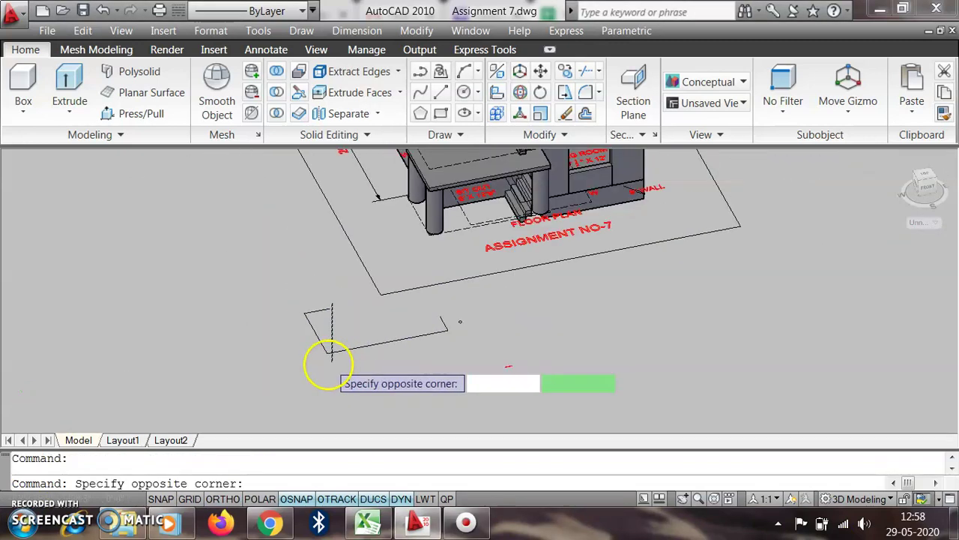
scroll(368, 338, "up", 3)
key("Escape")
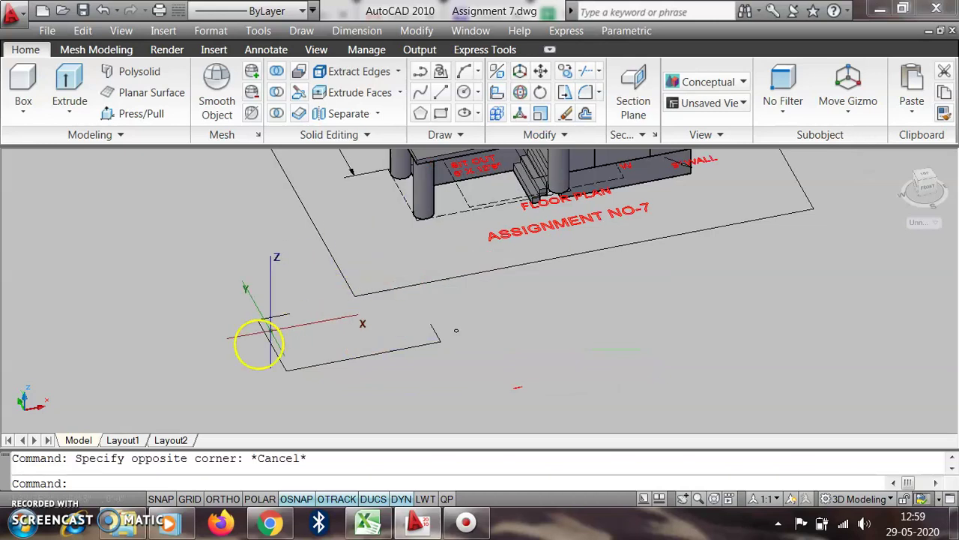
scroll(231, 364, "down", 5)
scroll(410, 296, "up", 5)
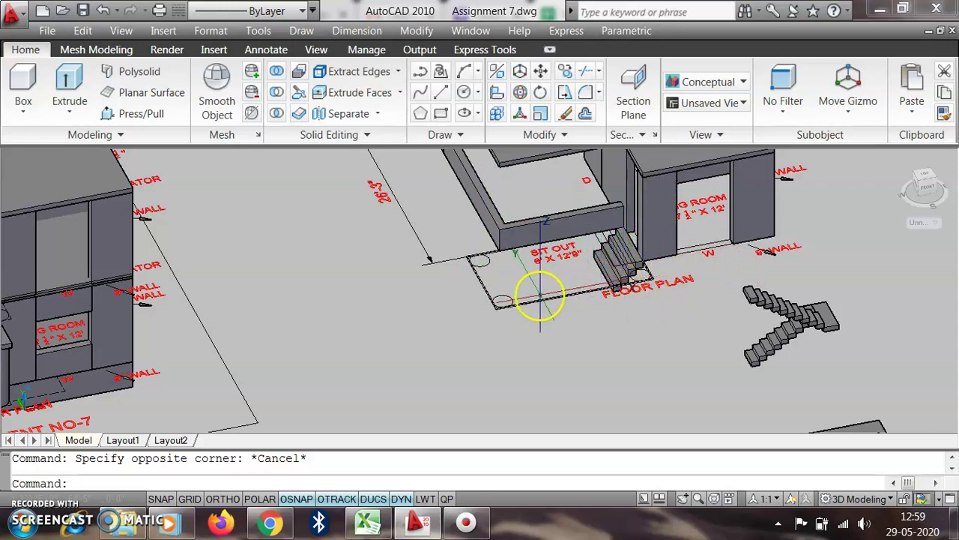
scroll(561, 254, "down", 5)
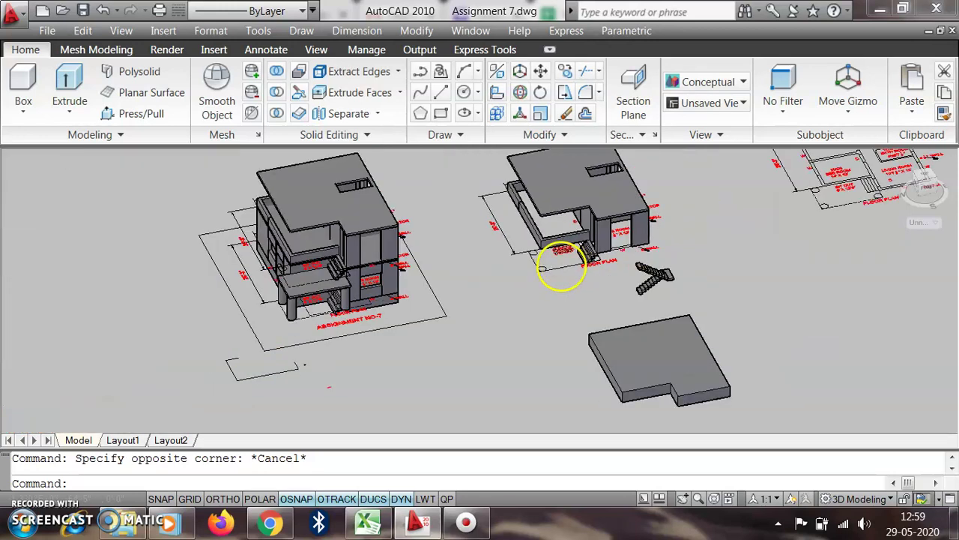
scroll(371, 326, "up", 4)
scroll(363, 333, "up", 3)
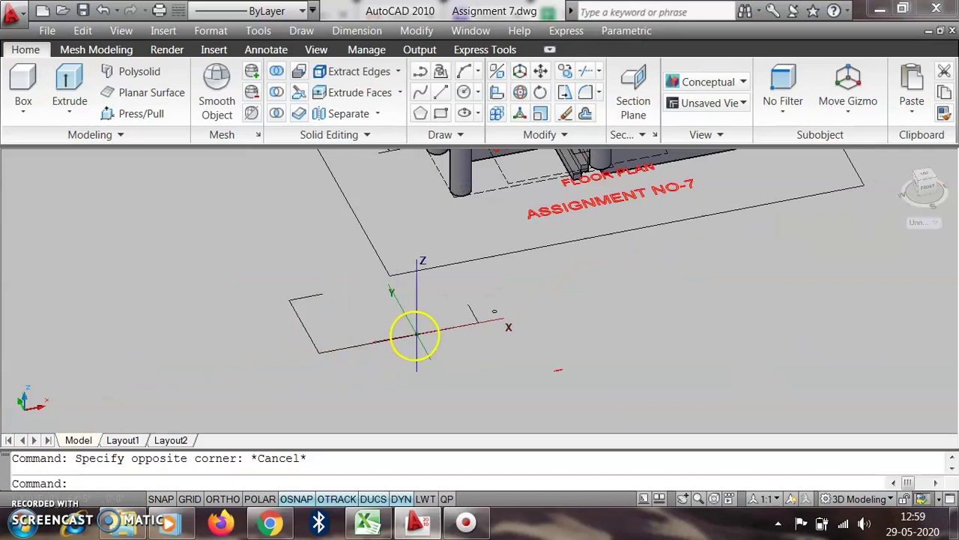
- Copy the three-sided railing polyline from its front corner with Ortho on, placing copies at 1', 2' and 3' to stack the rail paths
left_click(361, 344)
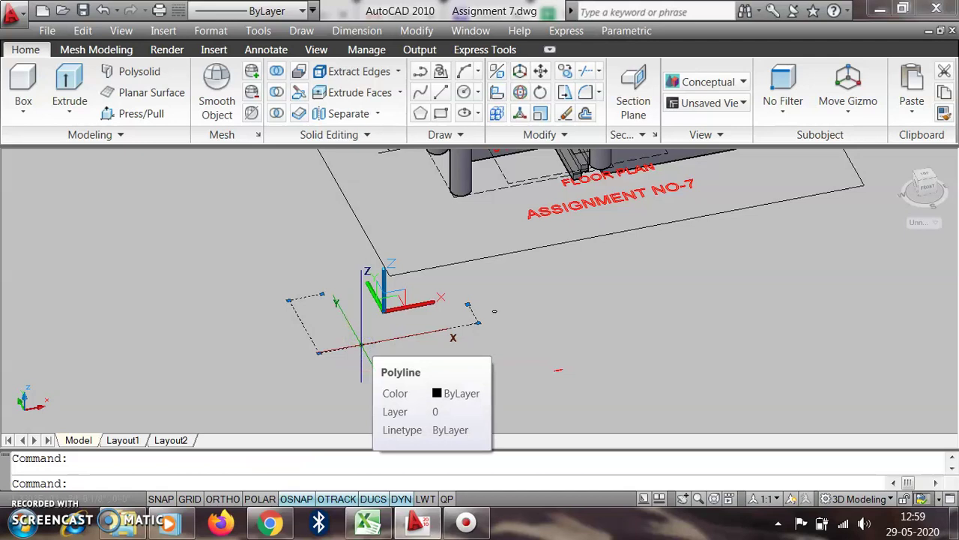
left_click(566, 75)
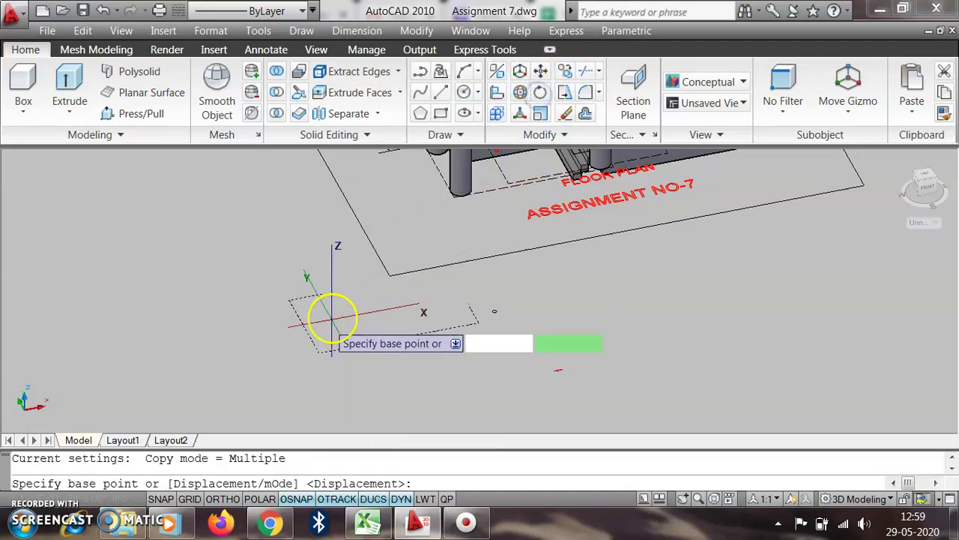
left_click(321, 352)
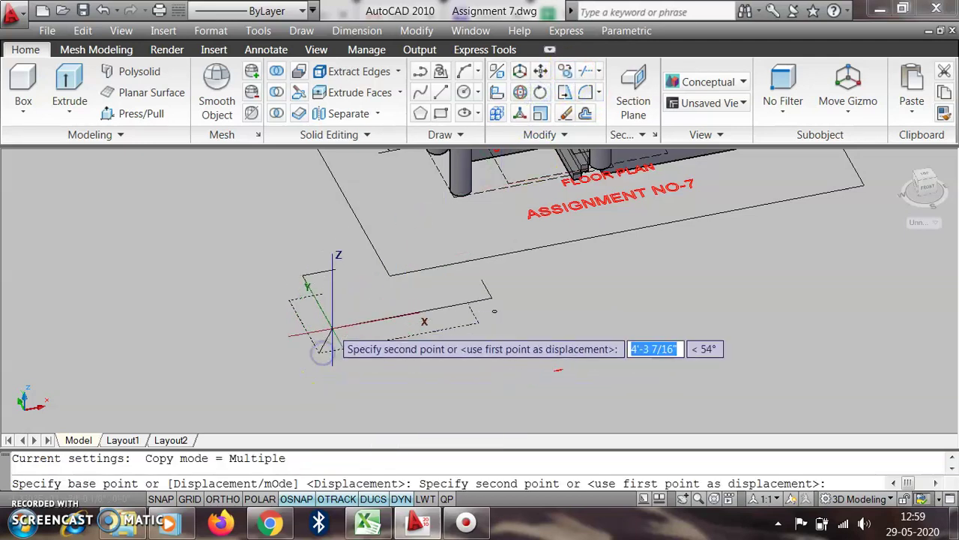
left_click(224, 499)
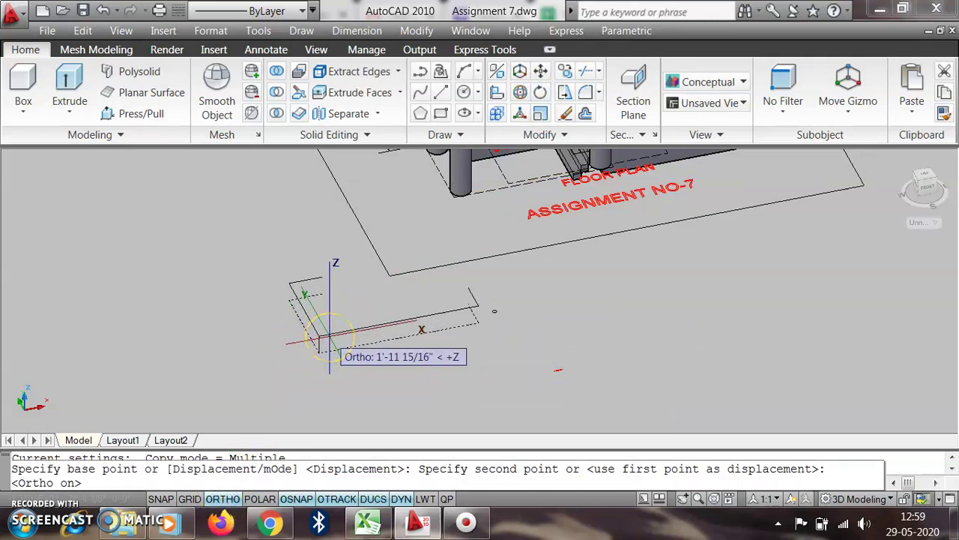
type("1'")
key("Return")
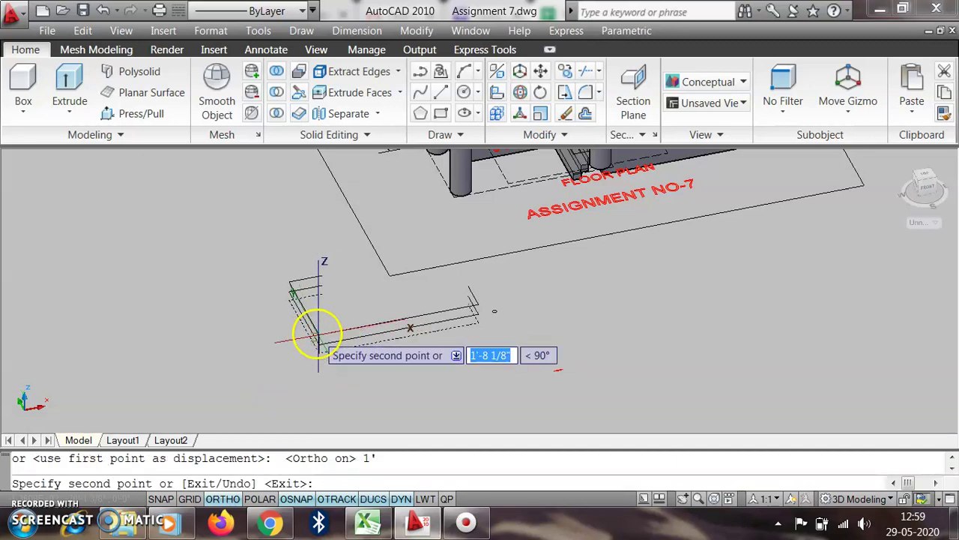
type("2'")
key("Return")
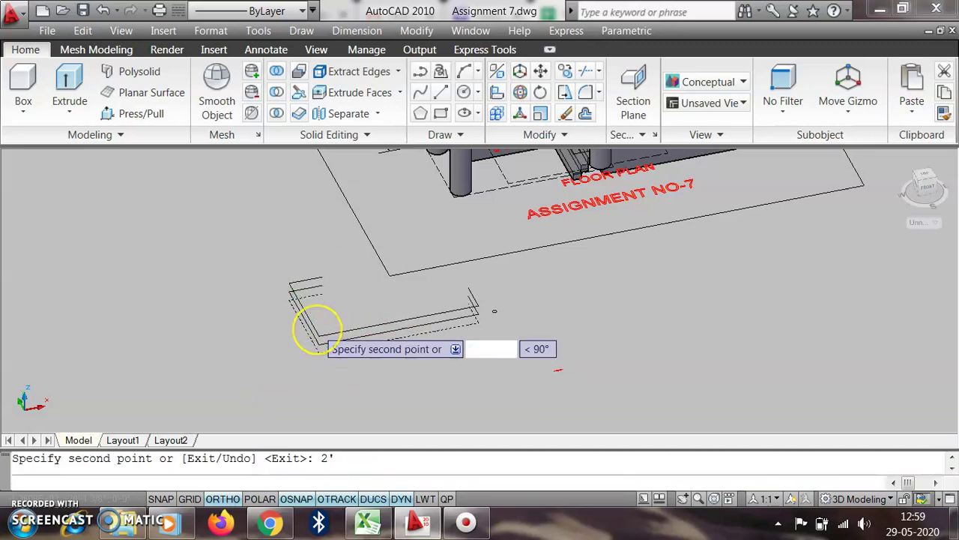
type("3'")
key("Return")
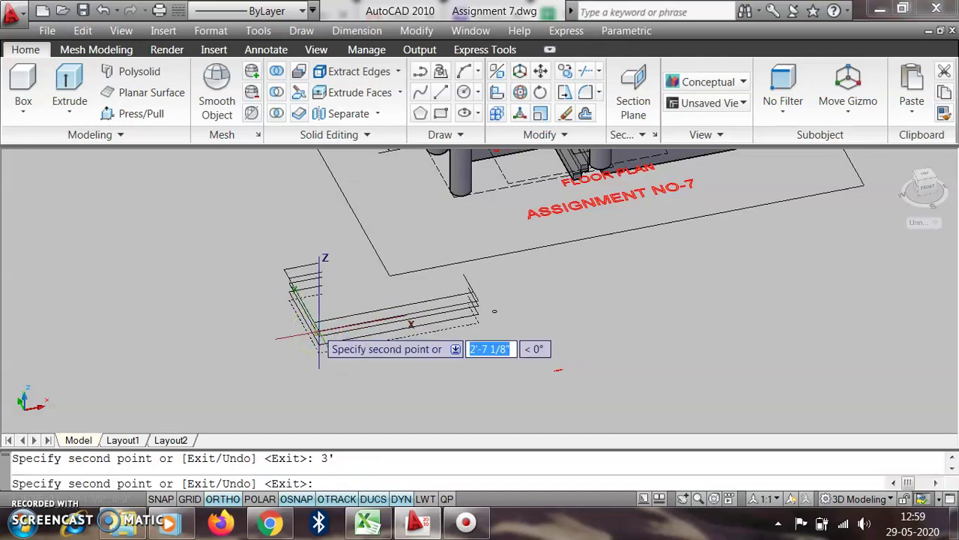
key("Escape")
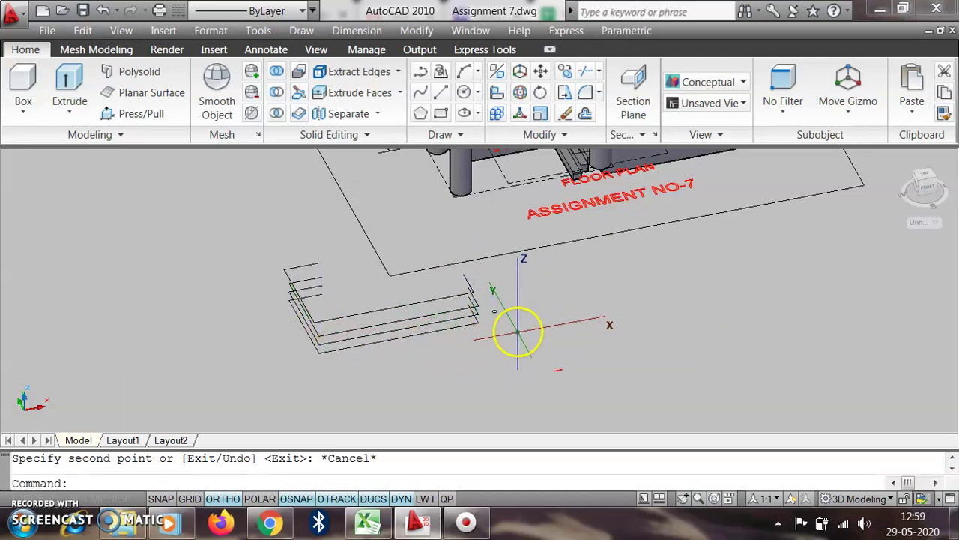
- Sweep the small circles along the four stacked railing paths to form round rails
scroll(517, 332, "up", 2)
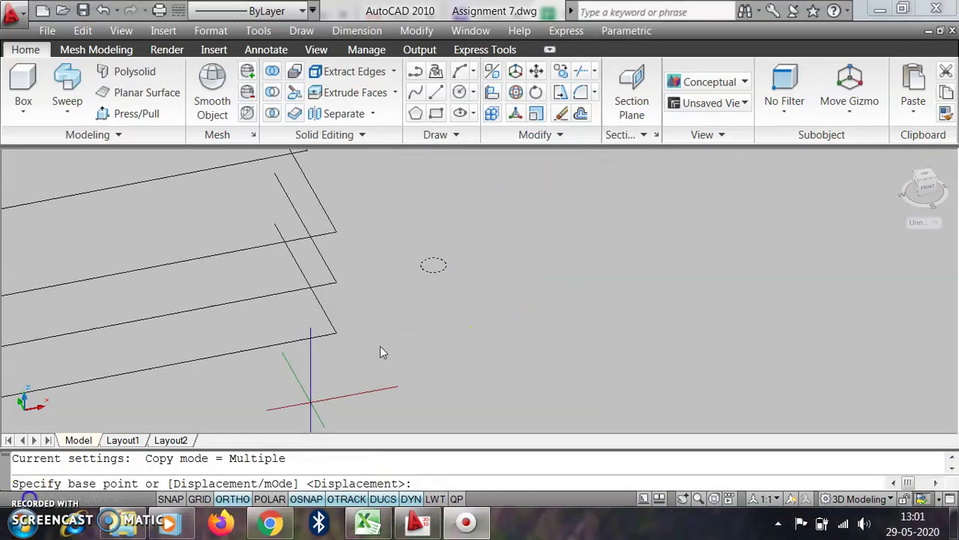
key("Escape")
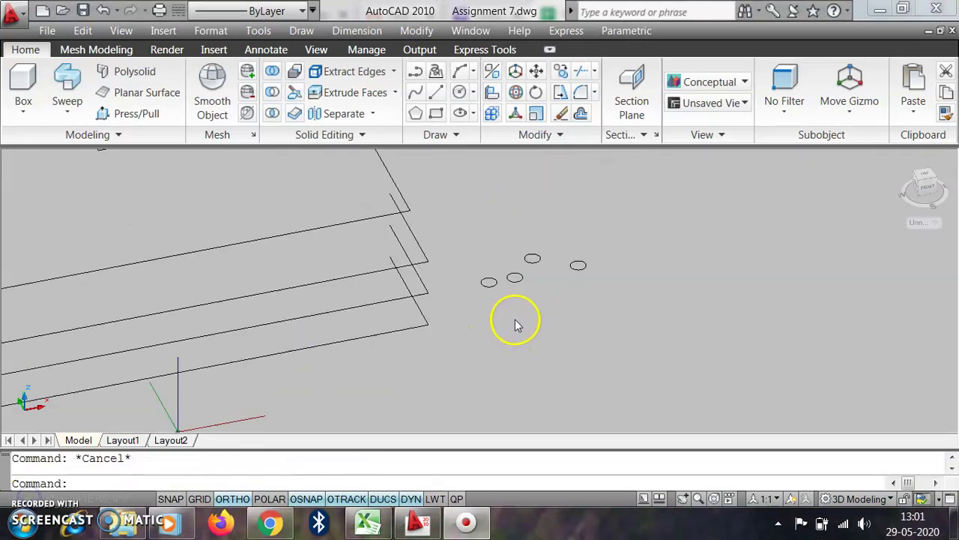
left_click(68, 88)
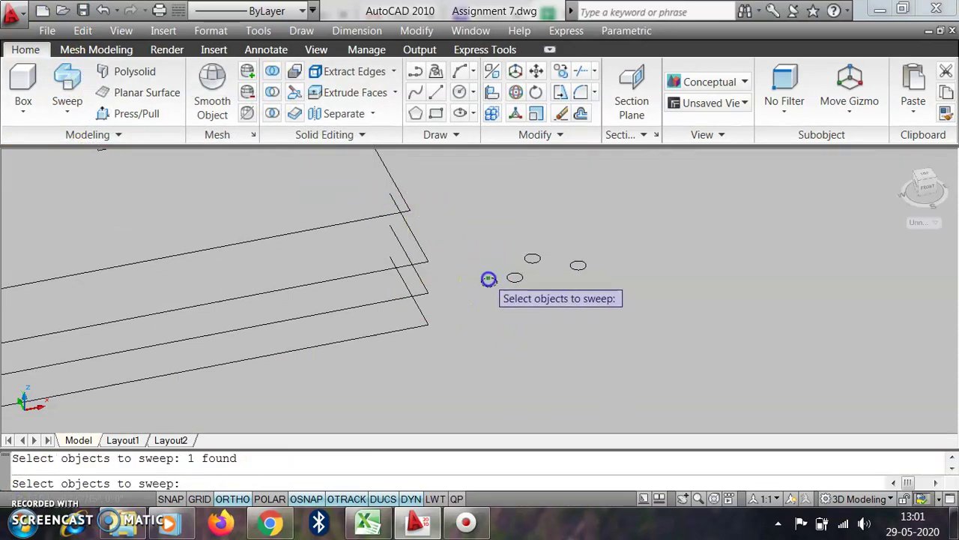
key("Return")
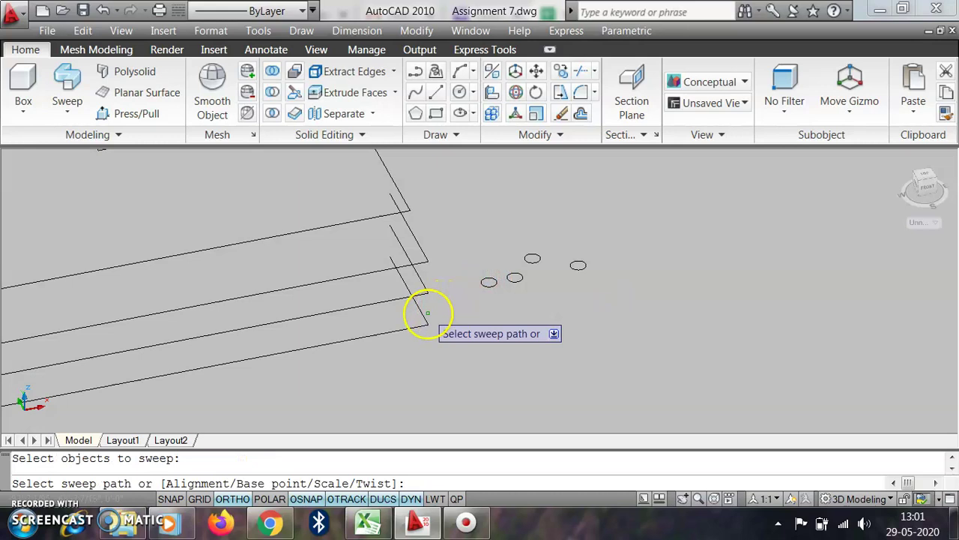
left_click(423, 318)
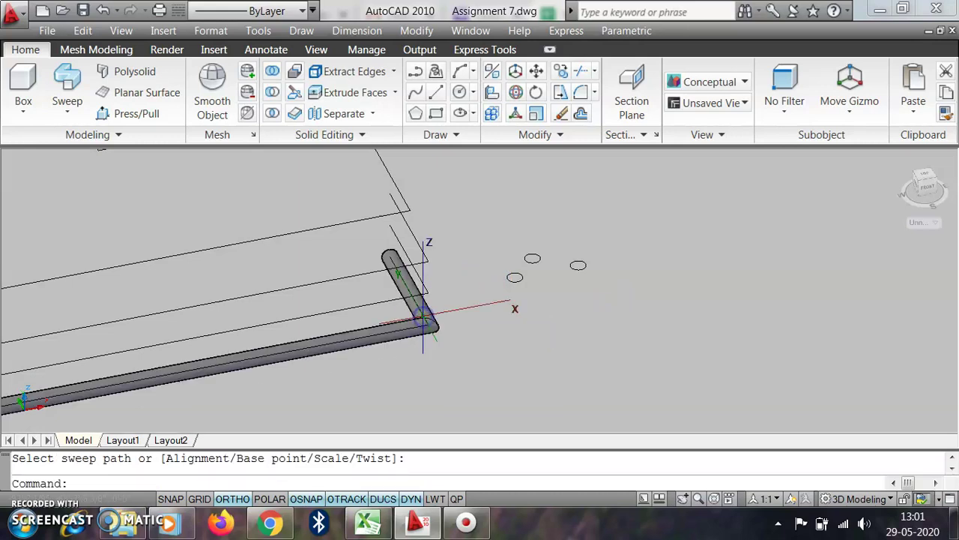
left_click(69, 80)
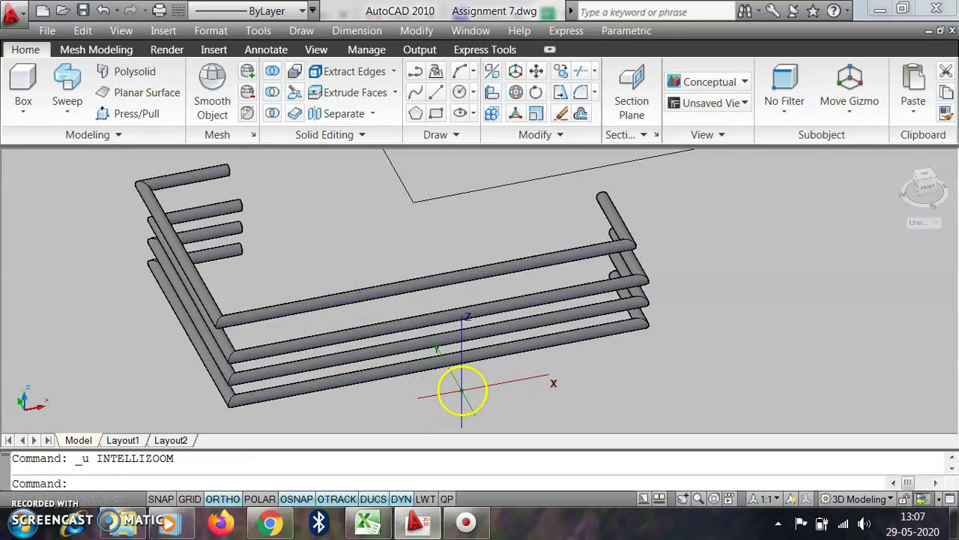
- Select all four swept rails together with their paths and start copying them
scroll(462, 389, "down", 3)
scroll(494, 386, "up", 2)
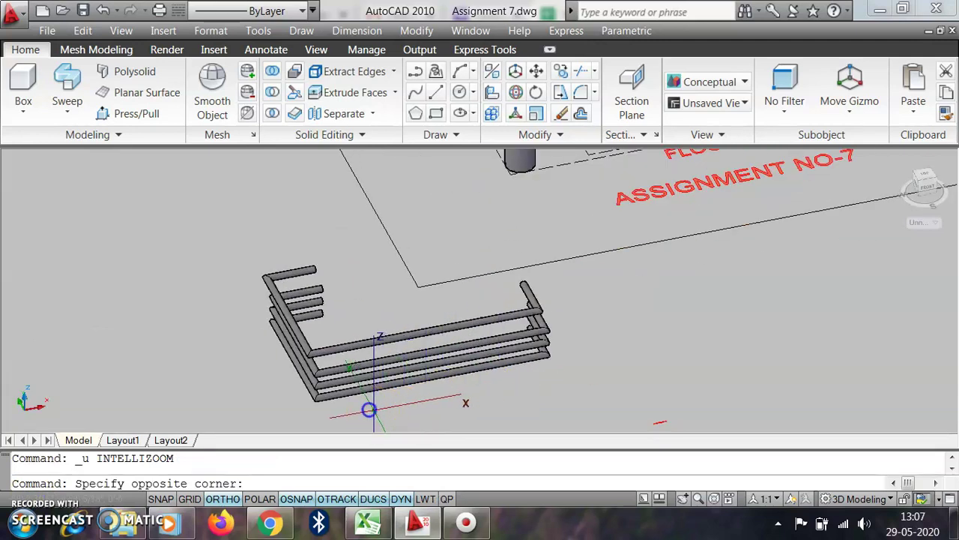
left_click(317, 332)
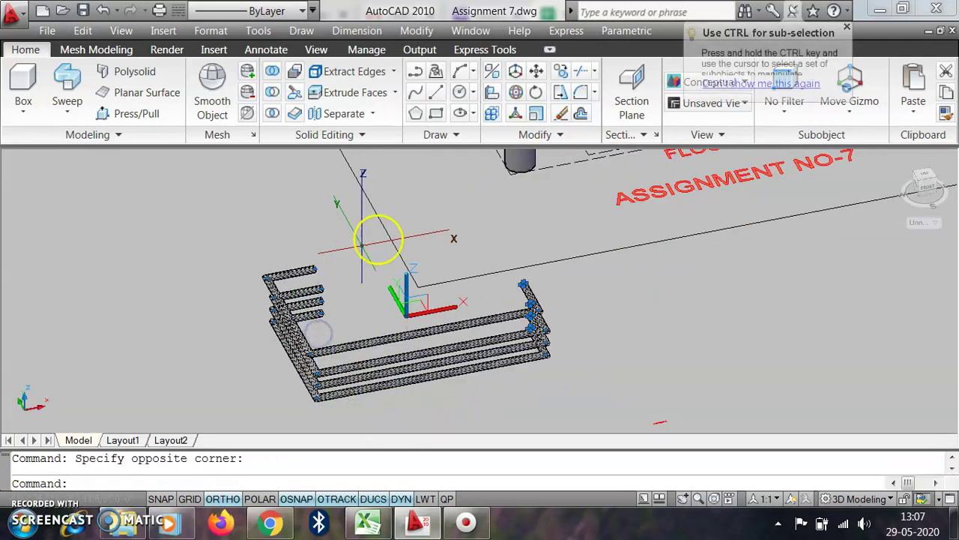
left_click(537, 70)
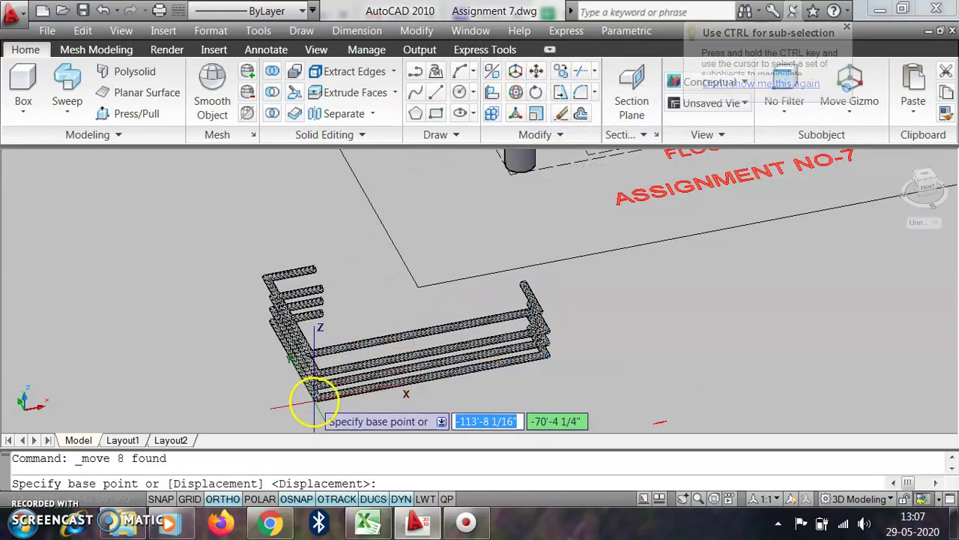
left_click(561, 72)
left_click(375, 416)
left_click(284, 329)
key("Return")
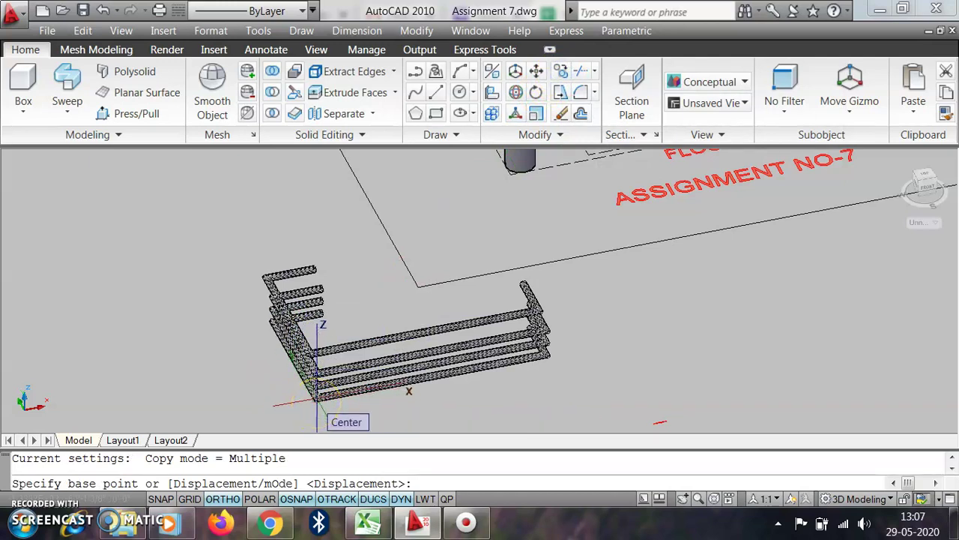
- Turn on all object snap modes in the drafting settings
right_click(298, 500)
left_click(347, 470)
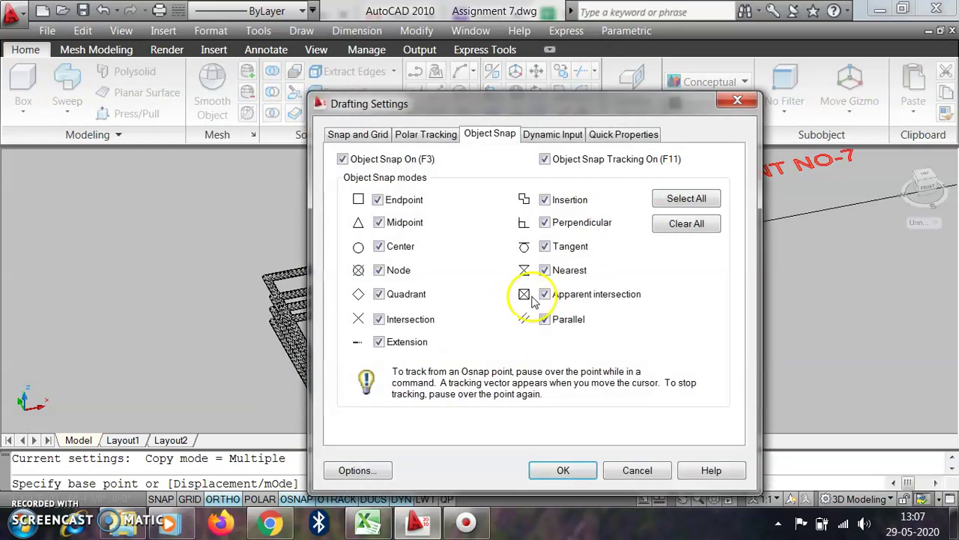
left_click(703, 229)
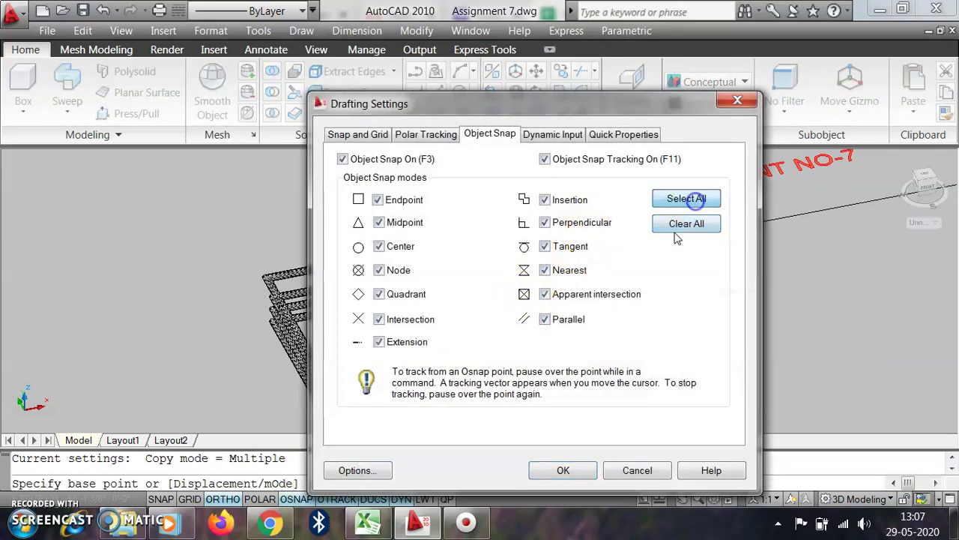
left_click(566, 470)
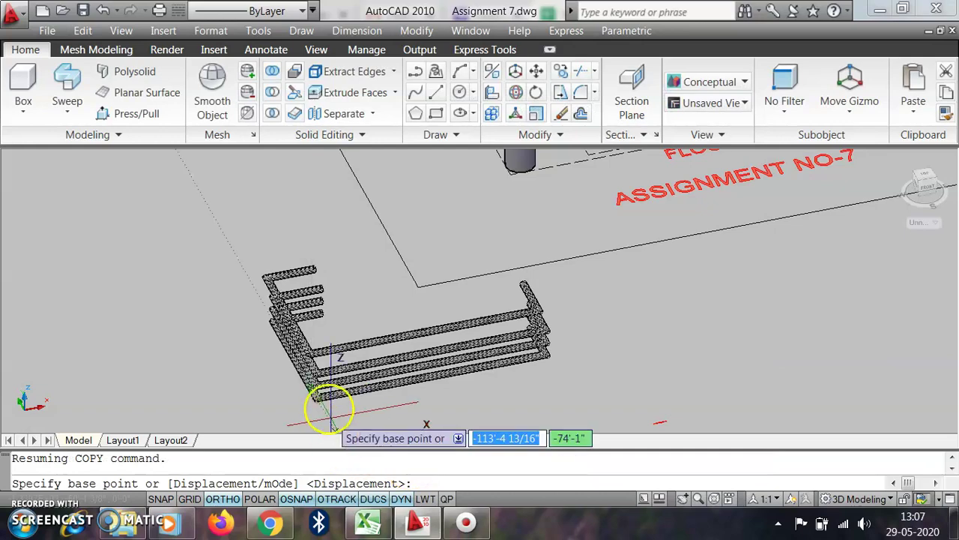
- Try to copy the railing set from its lower front corner onto the porch slab's front corner
left_click(318, 402)
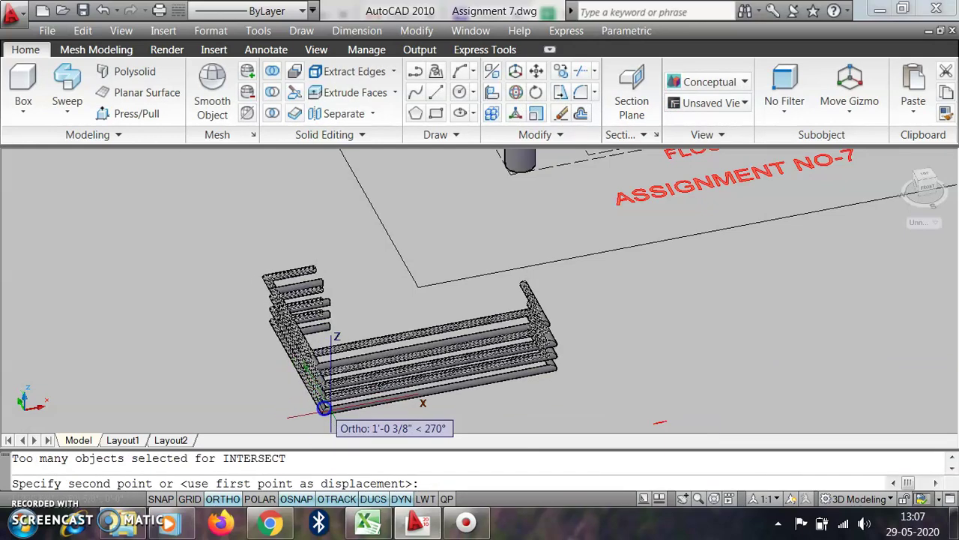
scroll(379, 408, "down", 4)
scroll(452, 308, "up", 5)
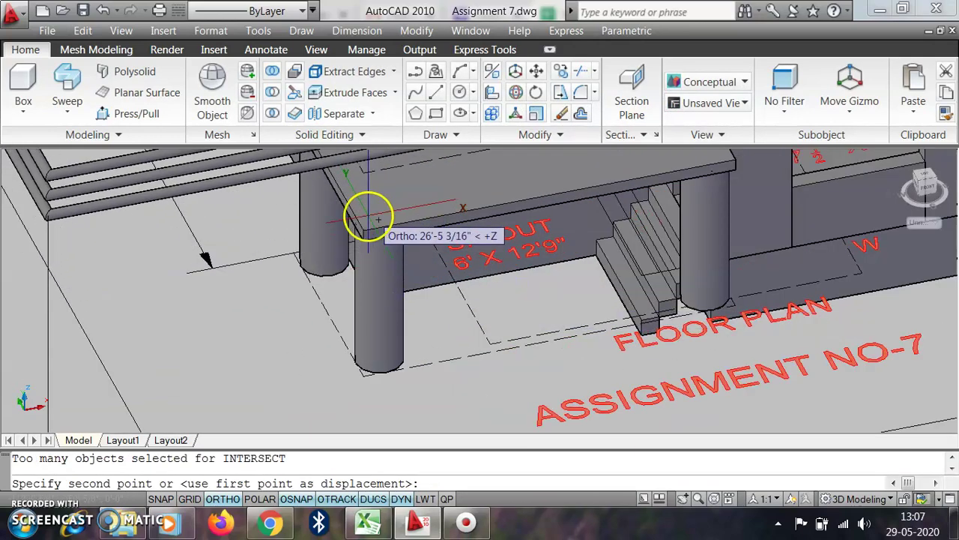
left_click(497, 225)
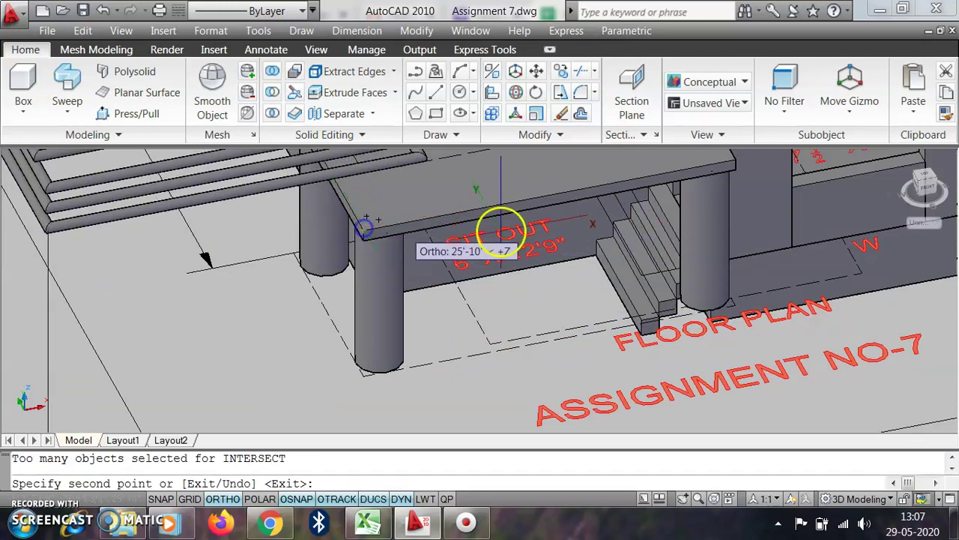
key("Return")
scroll(420, 292, "down", 3)
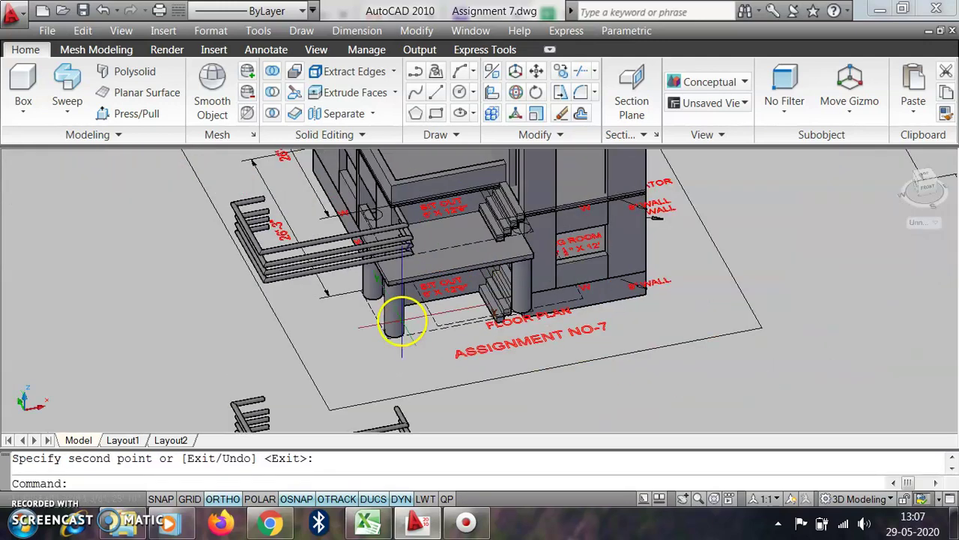
key("ctrl+z")
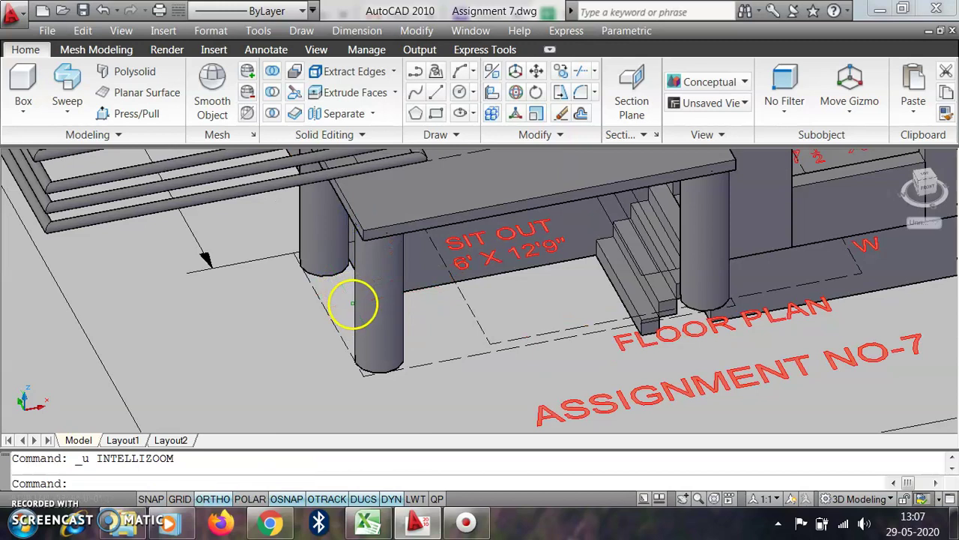
key("ctrl+z")
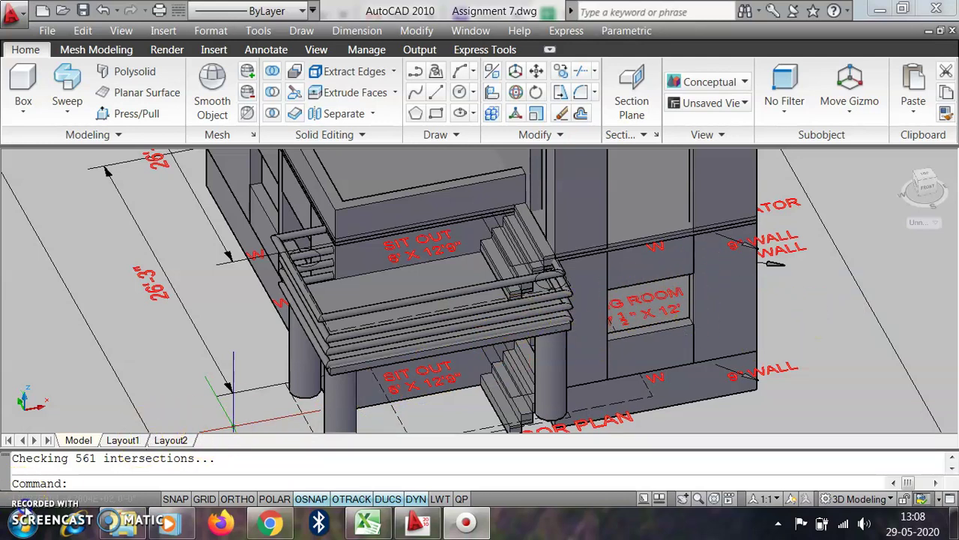
- Trace the ground-floor living room's front window opening with a closed rectangular polyline in the front view and move the outline clear of the wall
left_click(930, 187)
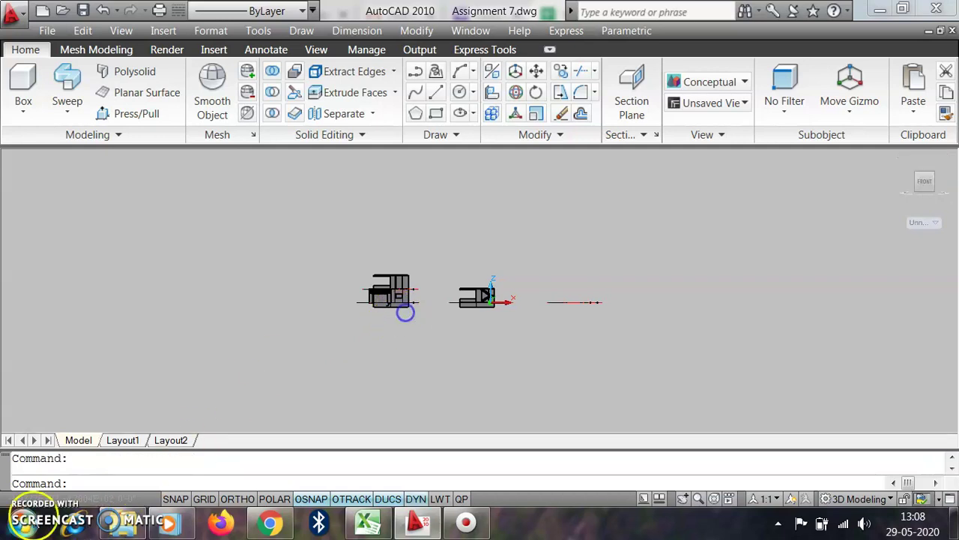
left_click(416, 72)
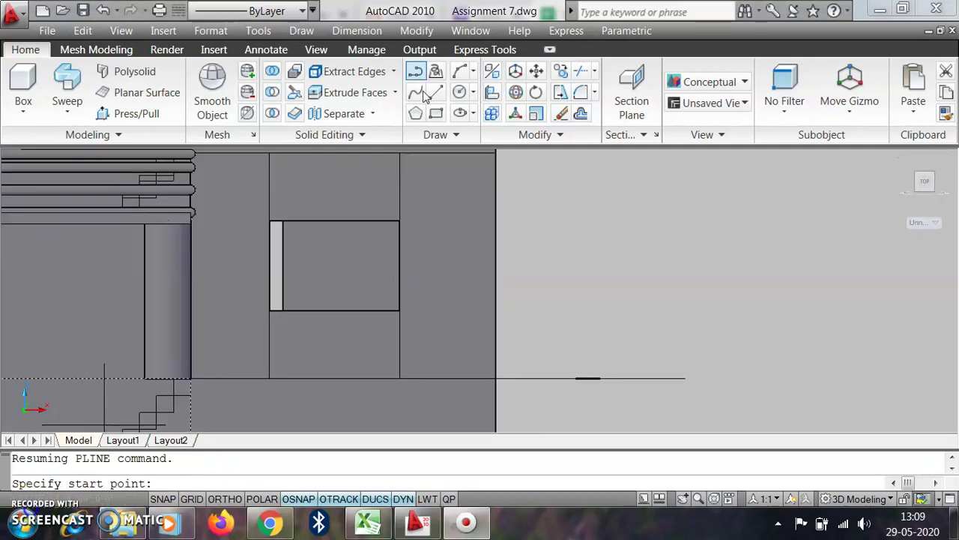
left_click(270, 221)
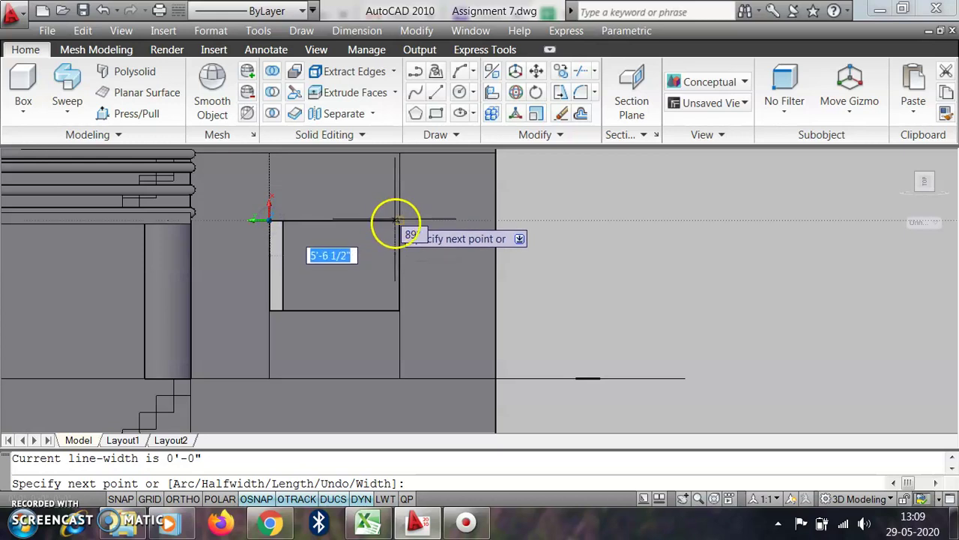
left_click(400, 221)
left_click(399, 310)
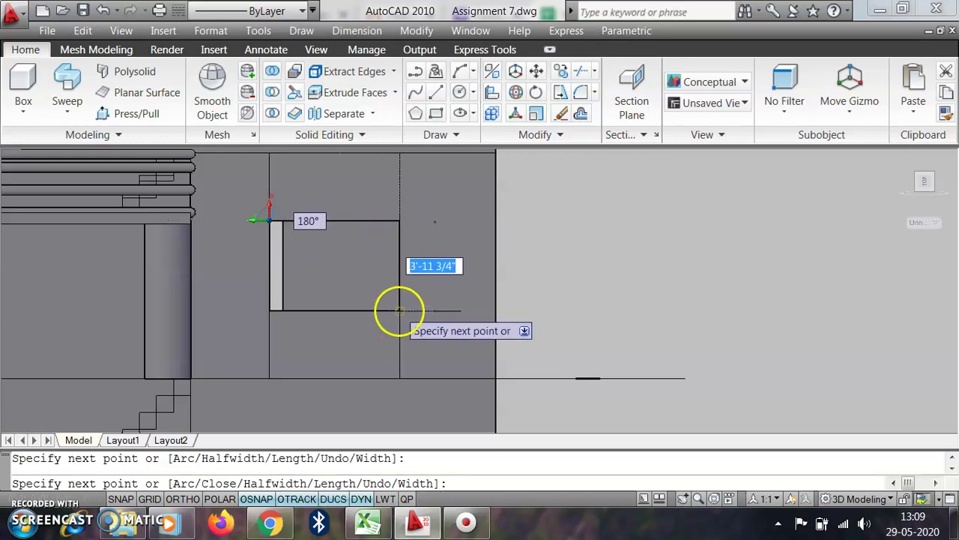
left_click(266, 310)
left_click(272, 222)
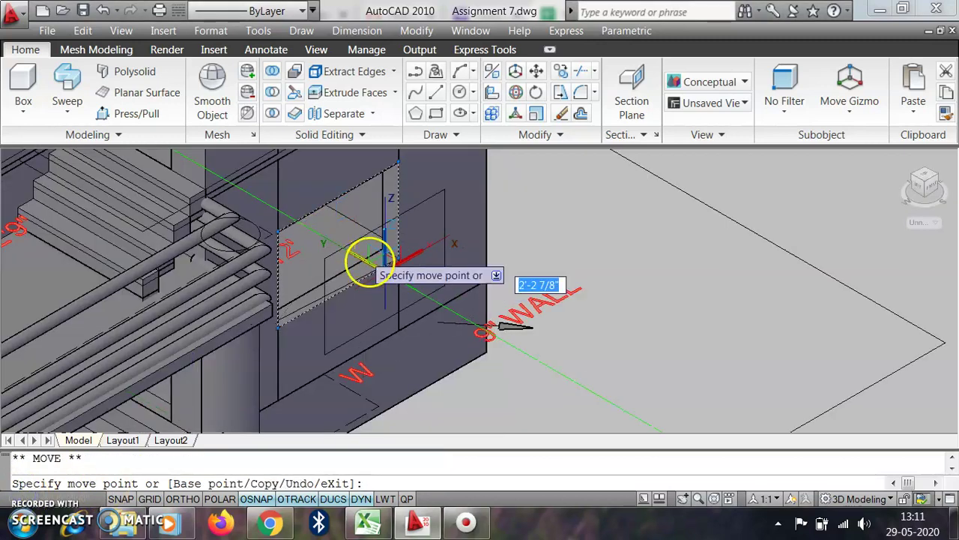
left_click(587, 354)
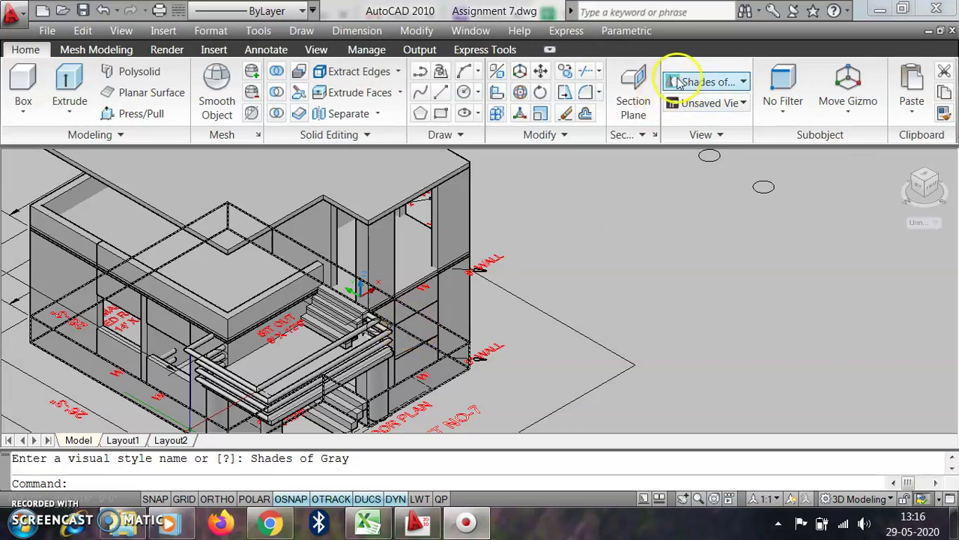
- Change the model's visual style to Realistic and look over the whole building
left_click(697, 83)
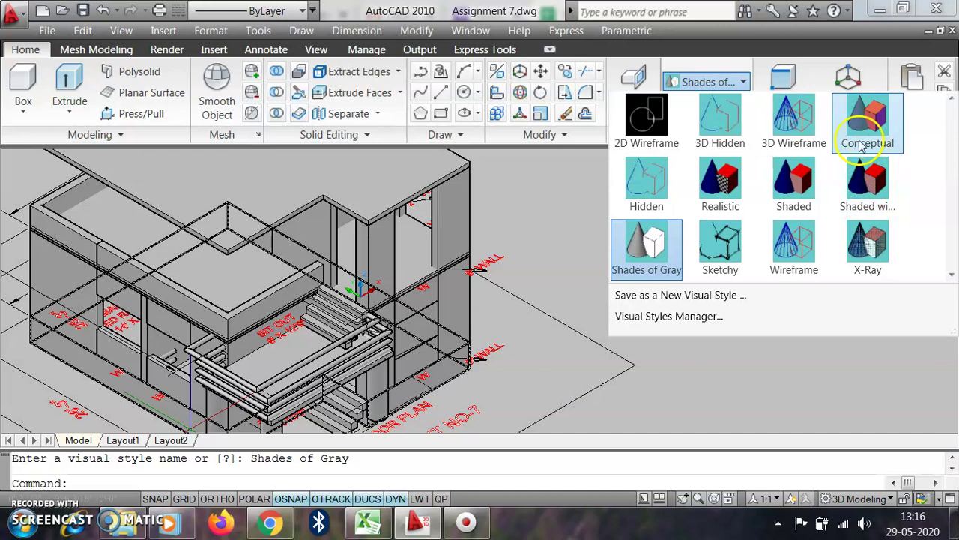
left_click(733, 186)
scroll(459, 308, "down", 3)
scroll(458, 309, "up", 4)
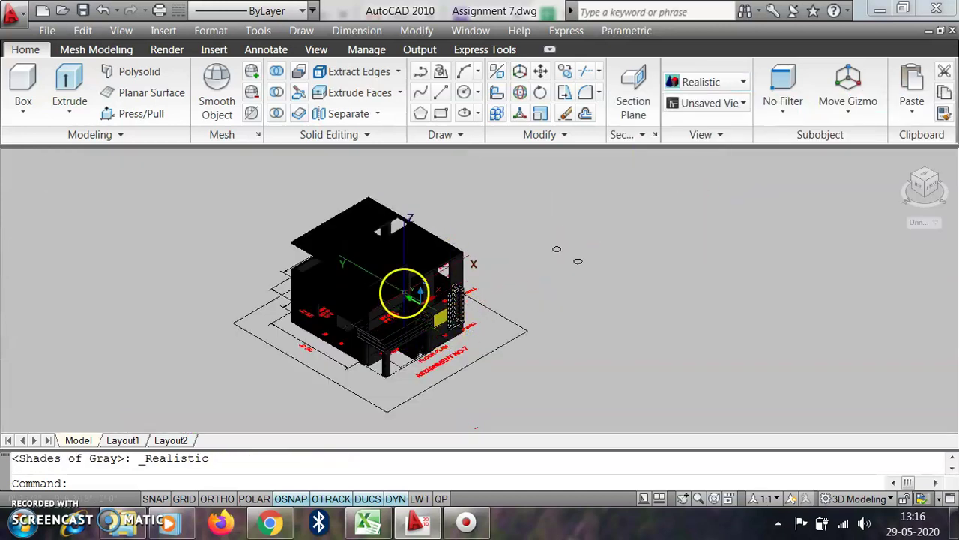
scroll(484, 280, "down", 3)
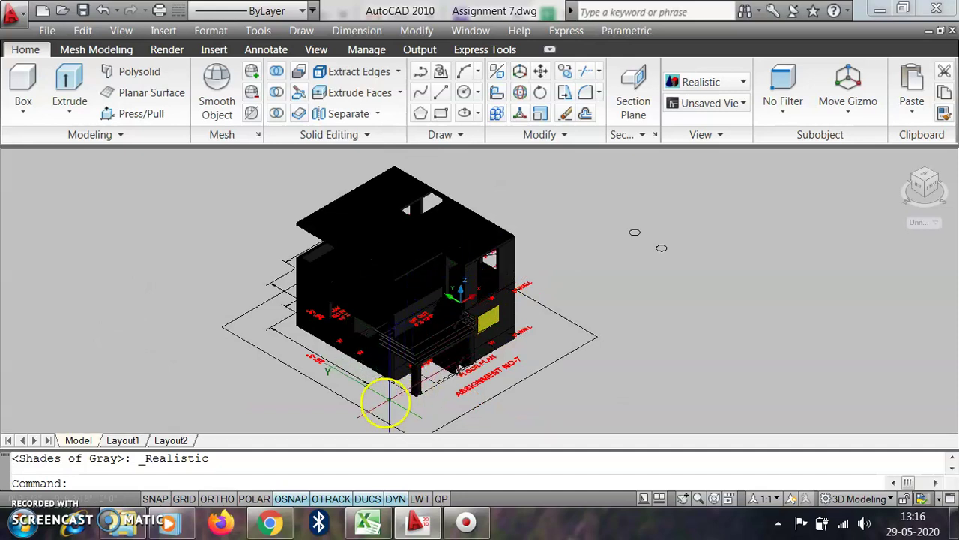